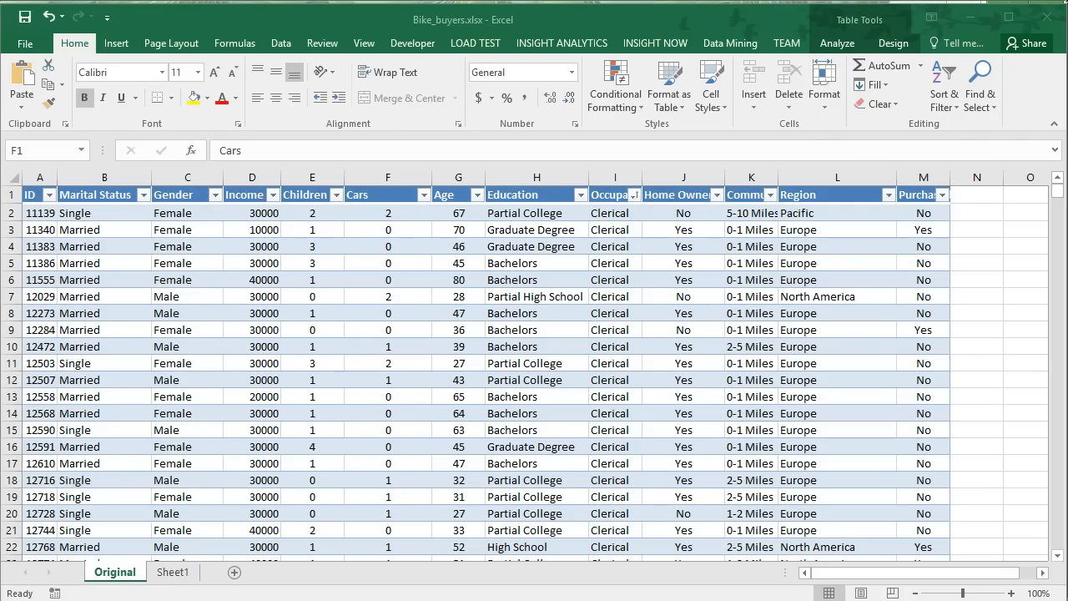
Examine the Marital Status column and its filter list to see which distinct values it contains.
{"action": "left_click", "coordinate": [106, 250]}
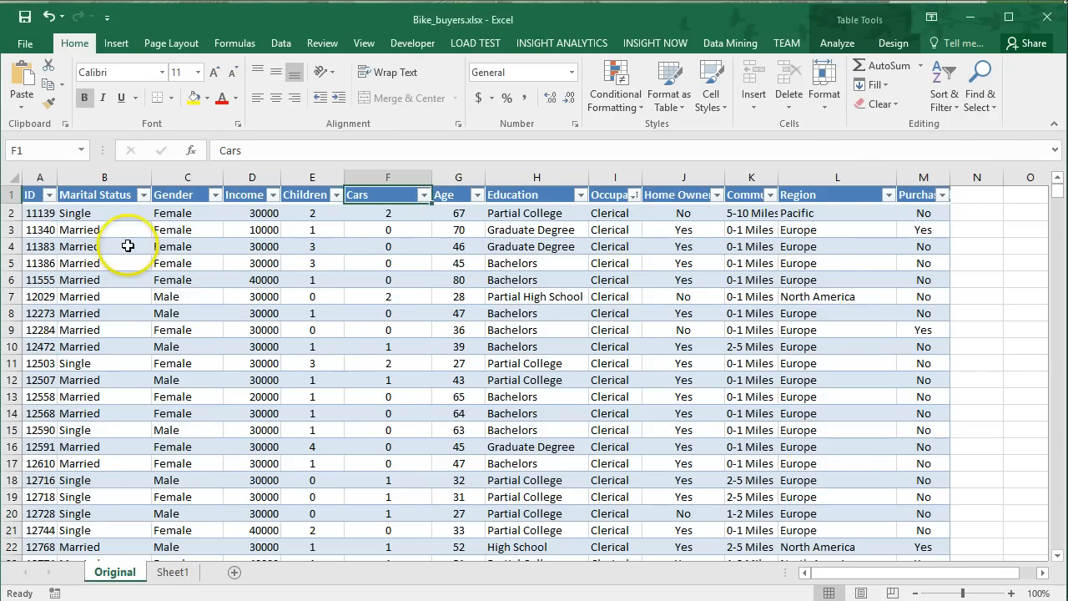
{"action": "left_click", "coordinate": [127, 247]}
{"action": "left_click", "coordinate": [92, 315]}
{"action": "scroll", "coordinate": [100, 322], "scroll_direction": "down", "scroll_amount": 3}
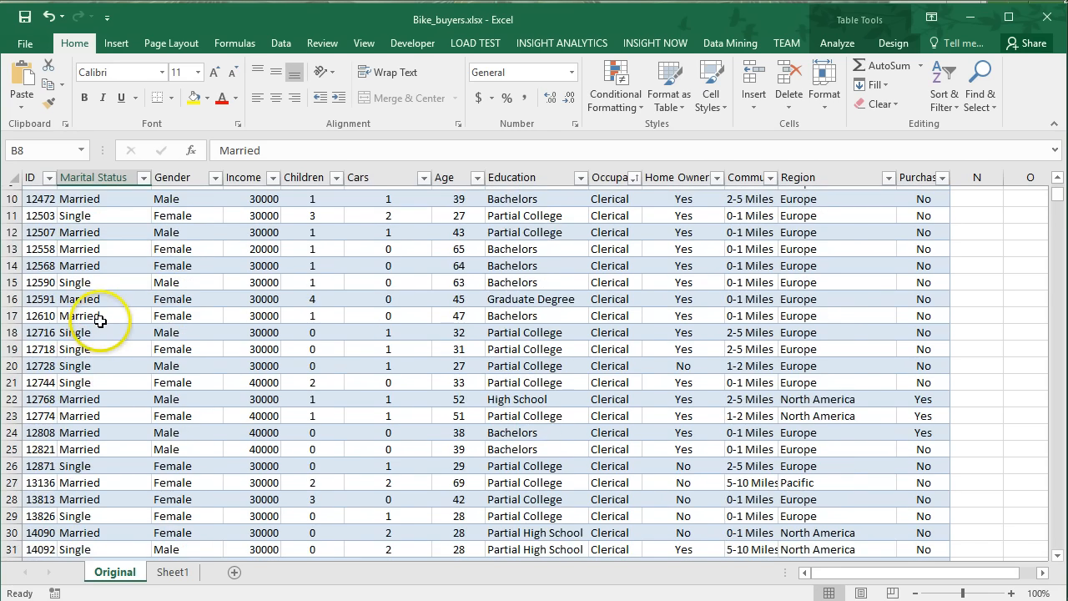
{"action": "scroll", "coordinate": [99, 321], "scroll_direction": "down", "scroll_amount": 6}
{"action": "left_click", "coordinate": [97, 327]}
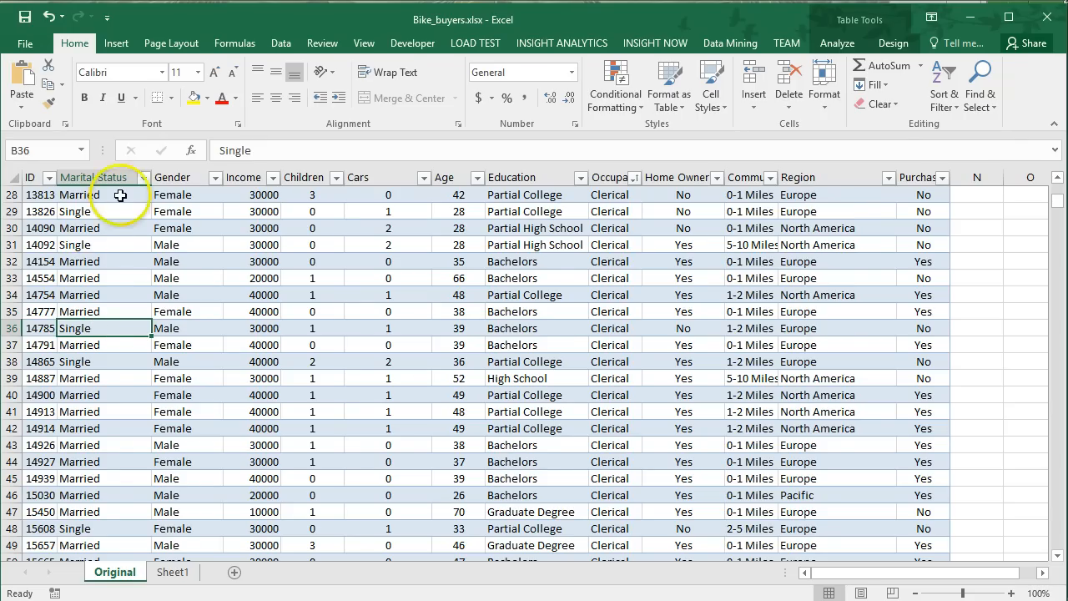
{"action": "left_click", "coordinate": [142, 183]}
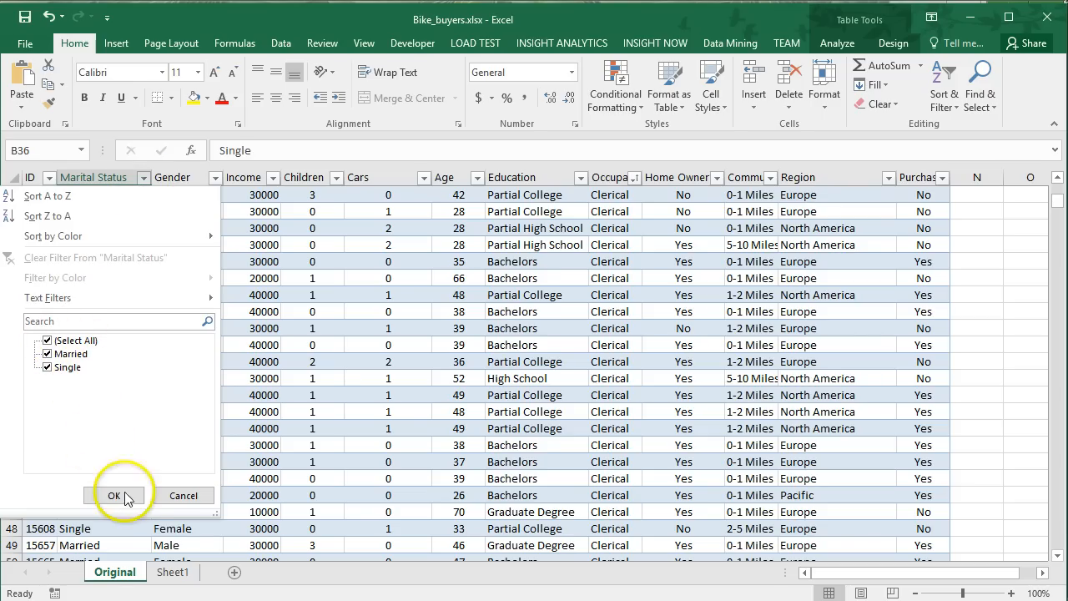
{"action": "left_click", "coordinate": [184, 499]}
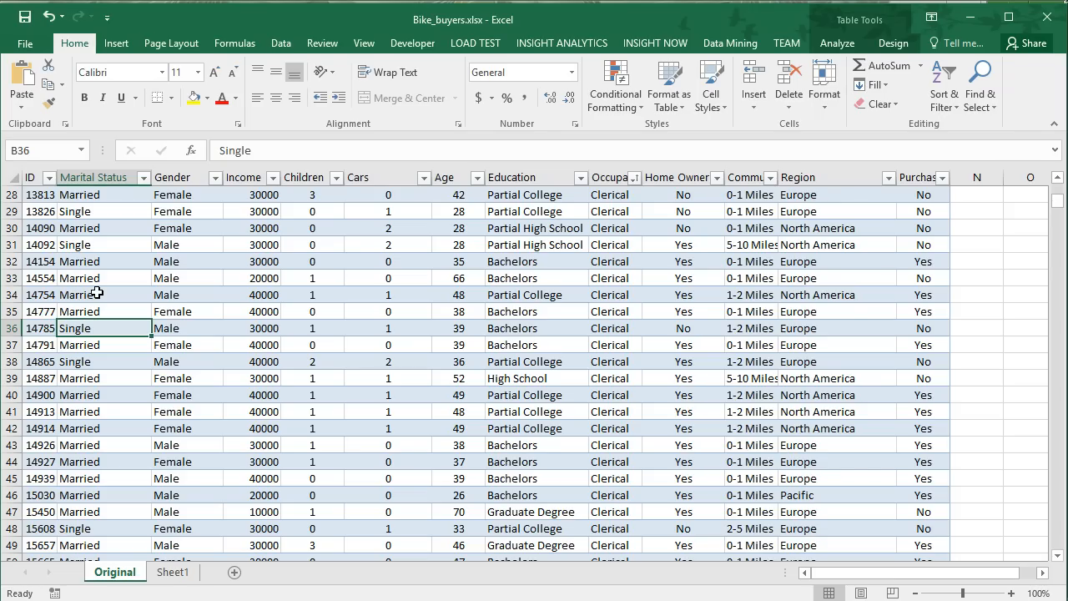
Create a copy of the Original sheet placed before it in the same workbook, reusing the existing defined name.
{"action": "left_click", "coordinate": [115, 572]}
{"action": "right_click", "coordinate": [116, 579]}
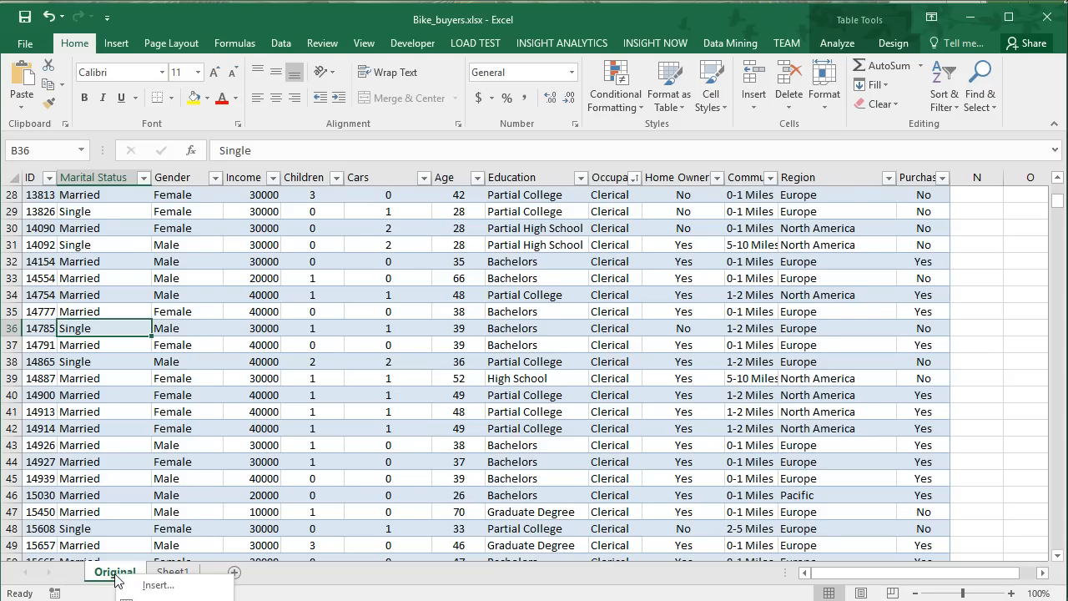
{"action": "left_click", "coordinate": [150, 599]}
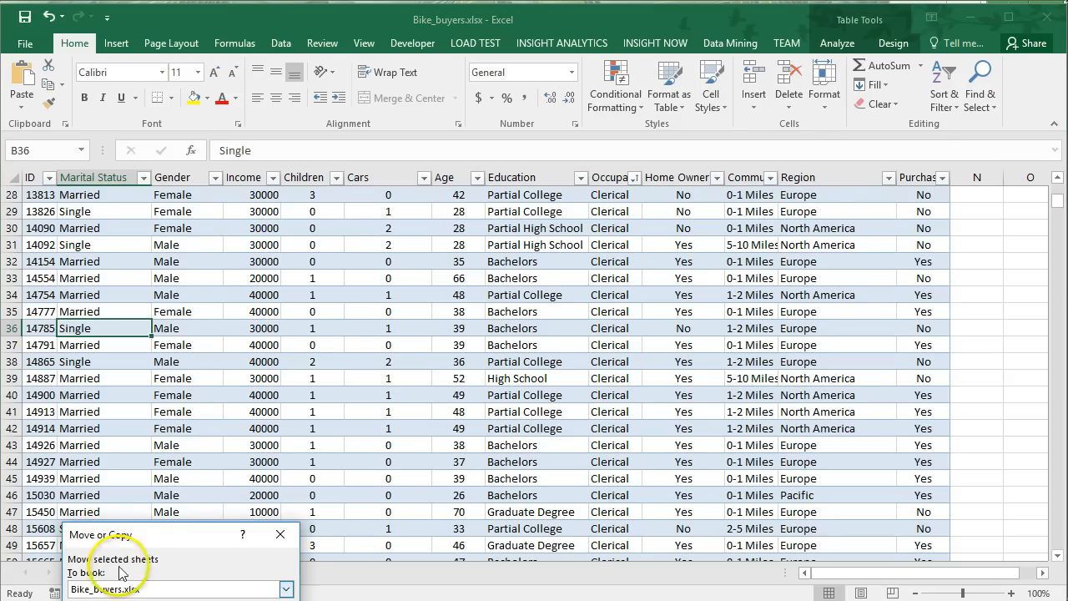
{"action": "left_click_drag", "start_coordinate": [150, 536], "coordinate": [266, 284]}
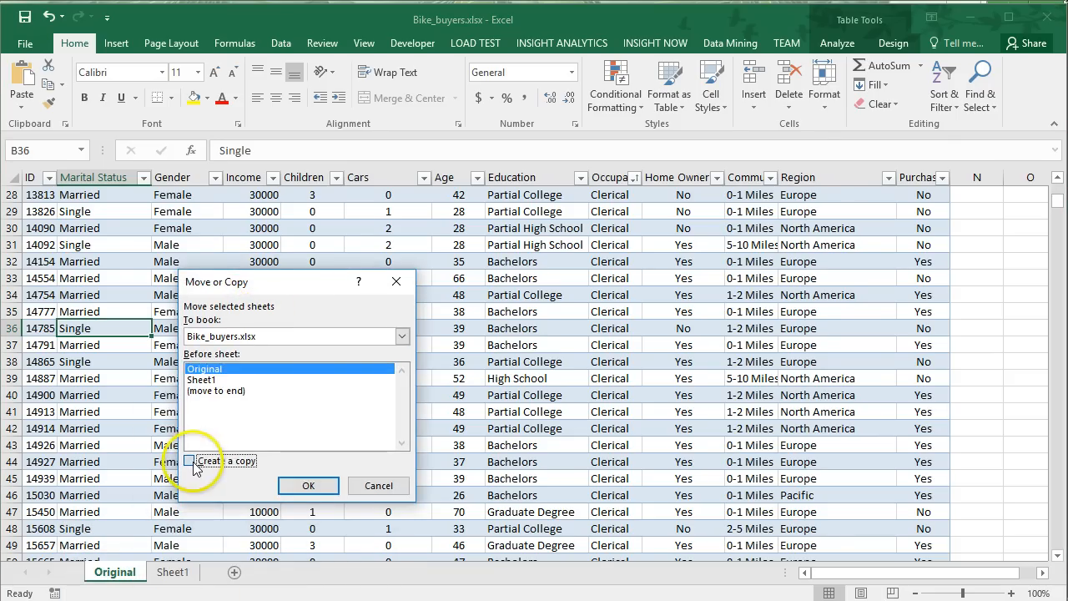
{"action": "left_click", "coordinate": [308, 485]}
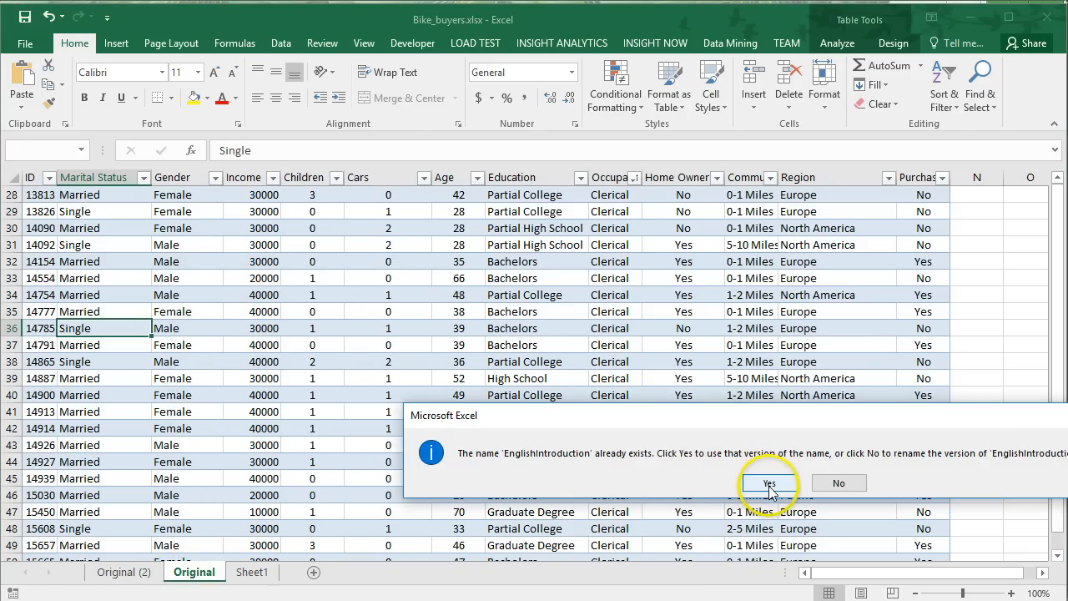
{"action": "left_click", "coordinate": [768, 484]}
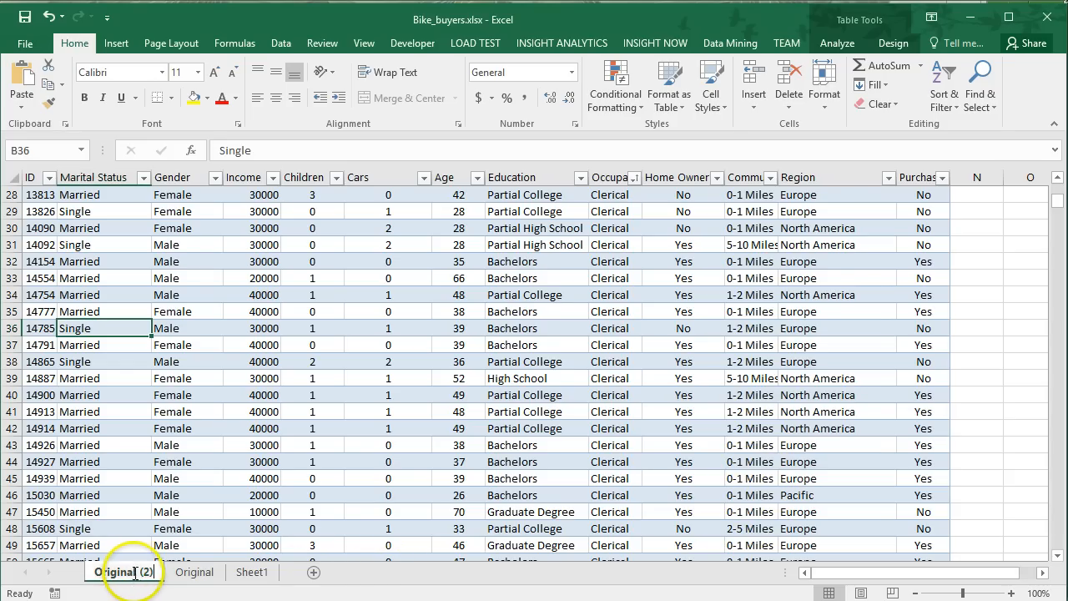
{"action": "key", "text": "Delete"}
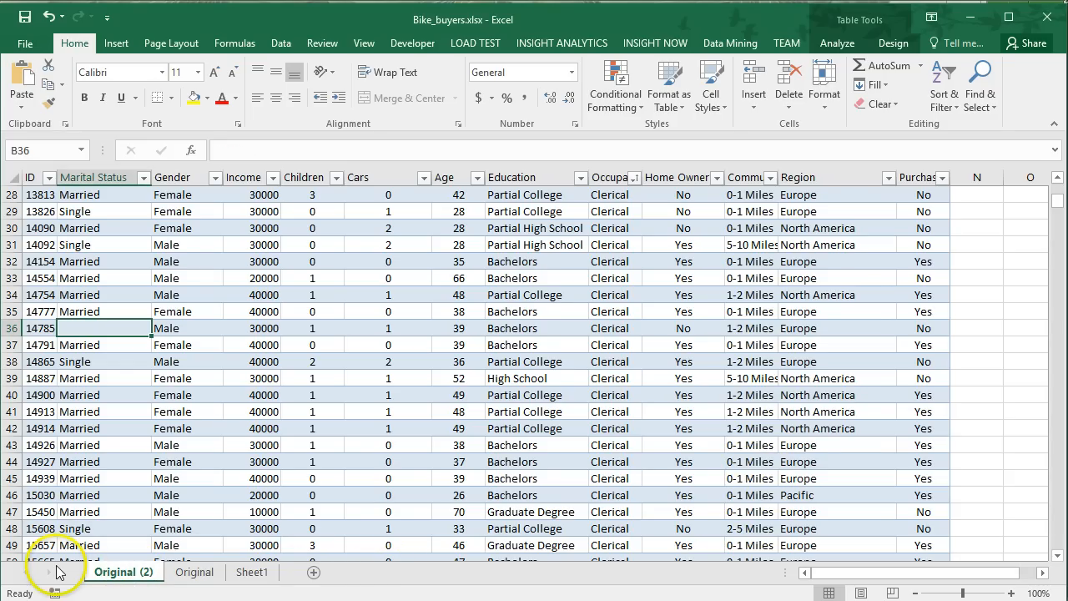
{"action": "left_click", "coordinate": [119, 494]}
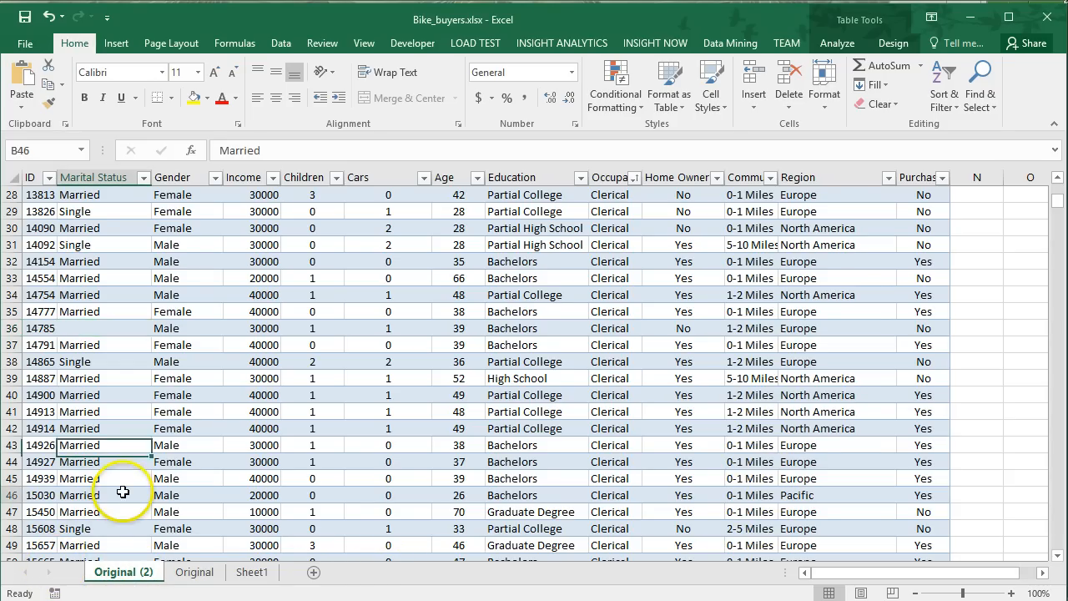
{"action": "key", "text": "ctrl+z"}
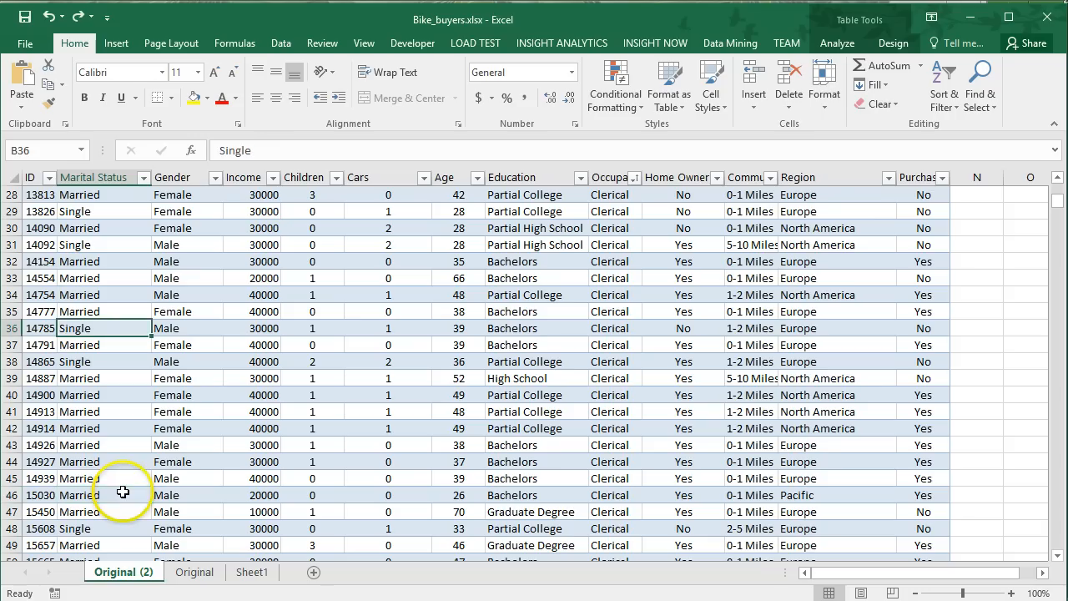
Rename the copied sheet as Numeric.
{"action": "double_click", "coordinate": [130, 573]}
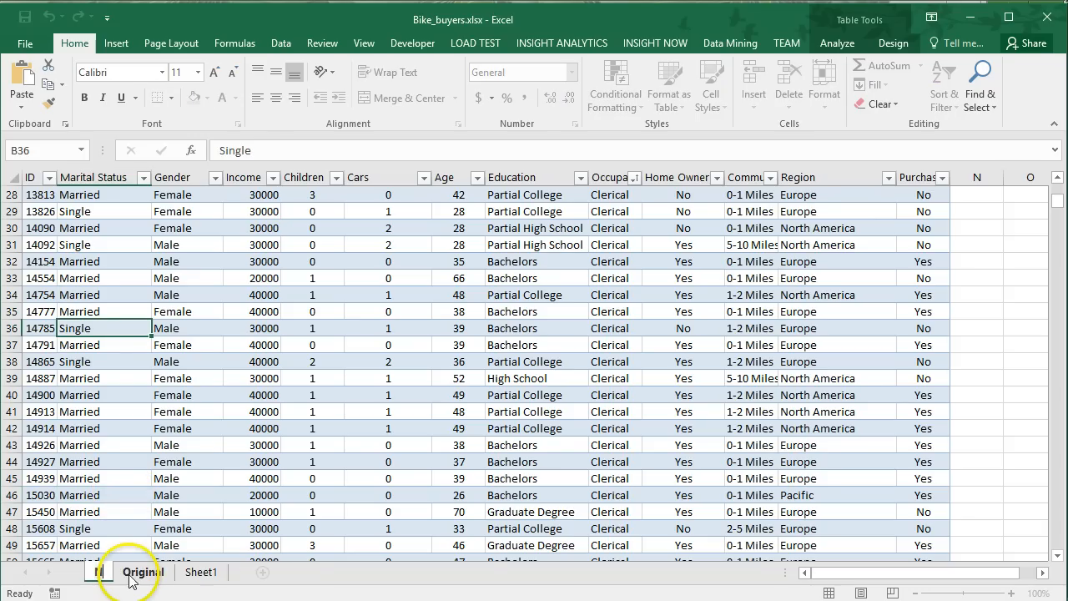
{"action": "type", "text": "Numeric"}
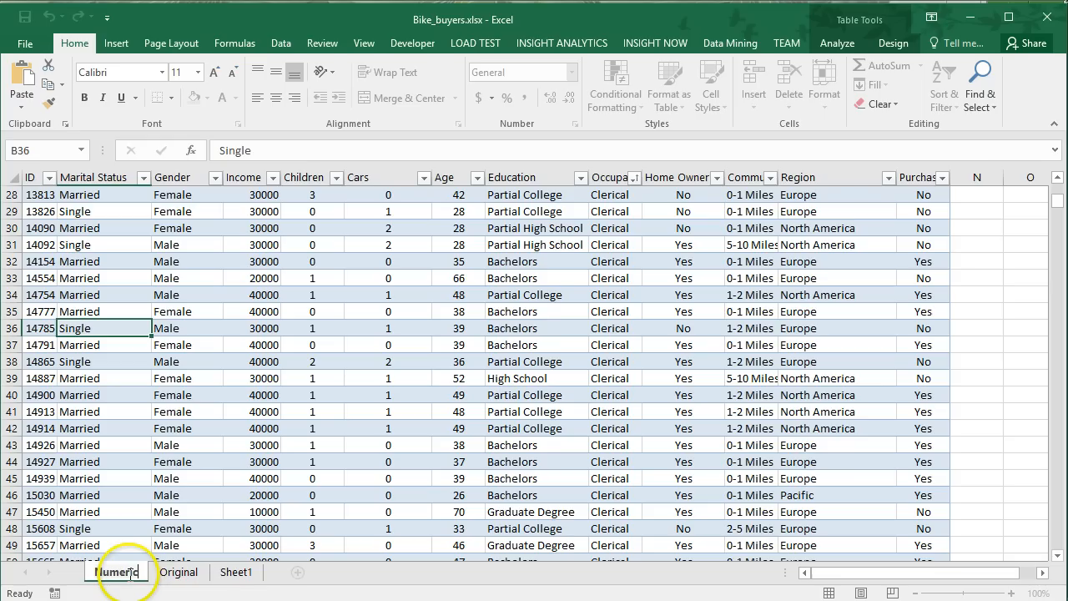
{"action": "key", "text": "Return"}
Select the Marital Status data on the Numeric sheet and set up Find and Replace to match entire cell contents.
{"action": "left_click", "coordinate": [111, 277]}
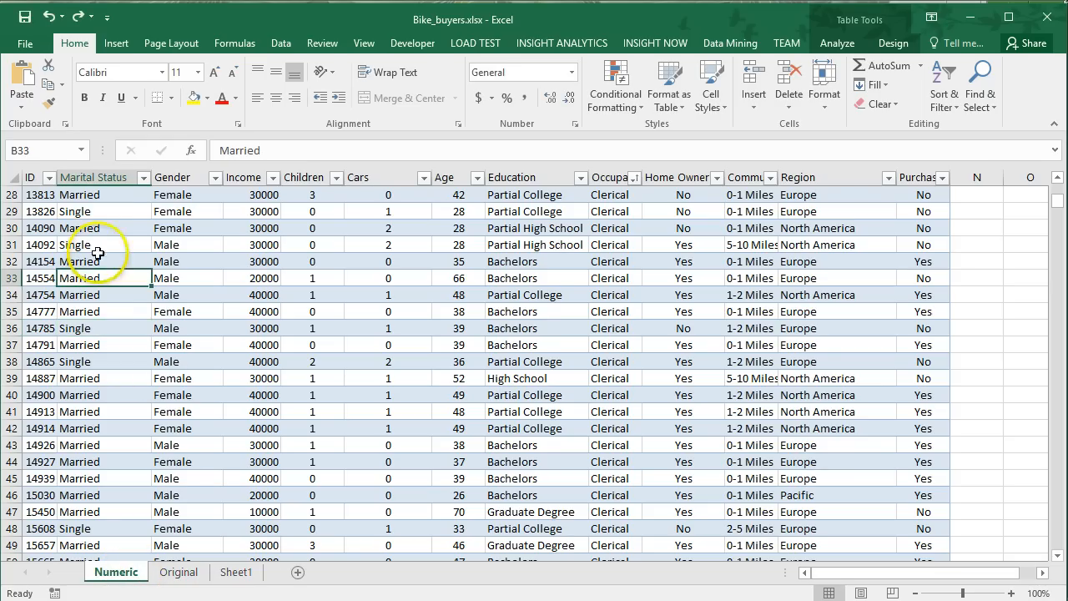
{"action": "left_click", "coordinate": [116, 217]}
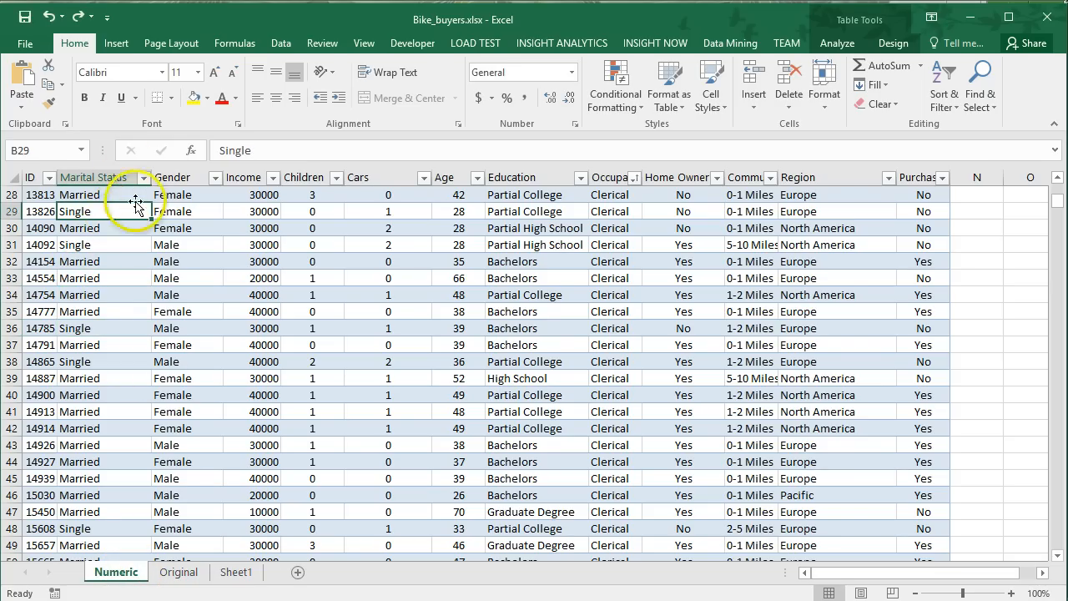
{"action": "left_click", "coordinate": [125, 170]}
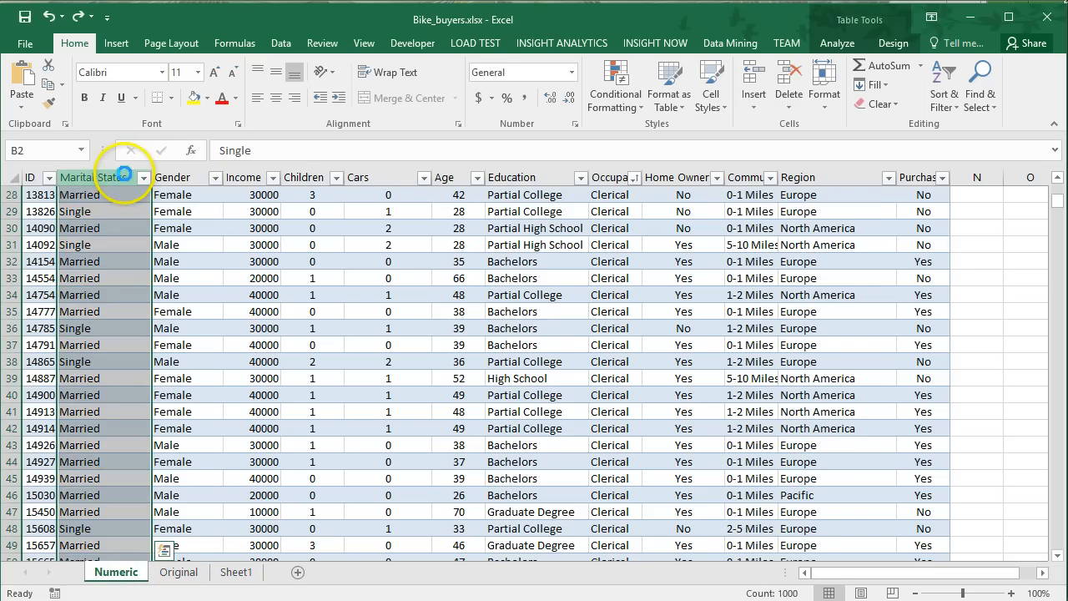
{"action": "key", "text": "ctrl+f"}
{"action": "left_click", "coordinate": [598, 156]}
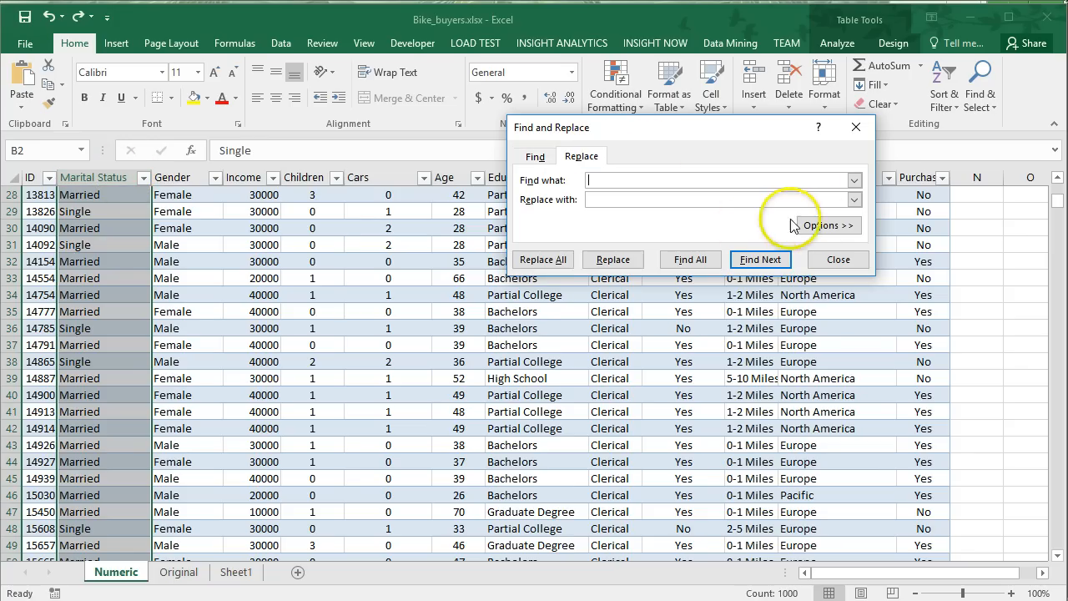
{"action": "left_click", "coordinate": [805, 225]}
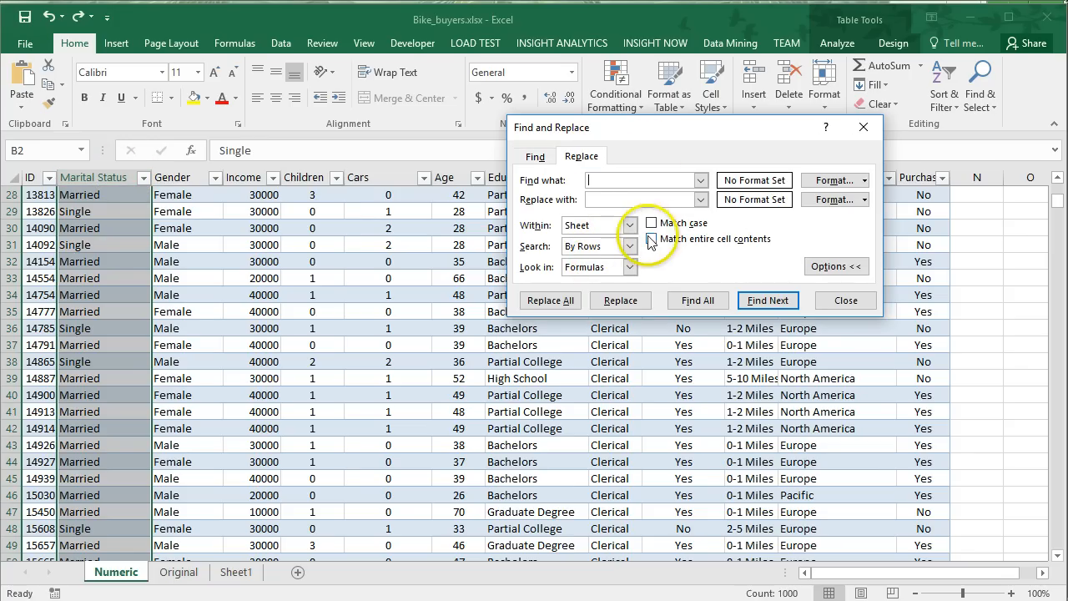
{"action": "left_click", "coordinate": [652, 239]}
Replace every Married entry in the Marital Status column with 1.
{"action": "left_click", "coordinate": [646, 180]}
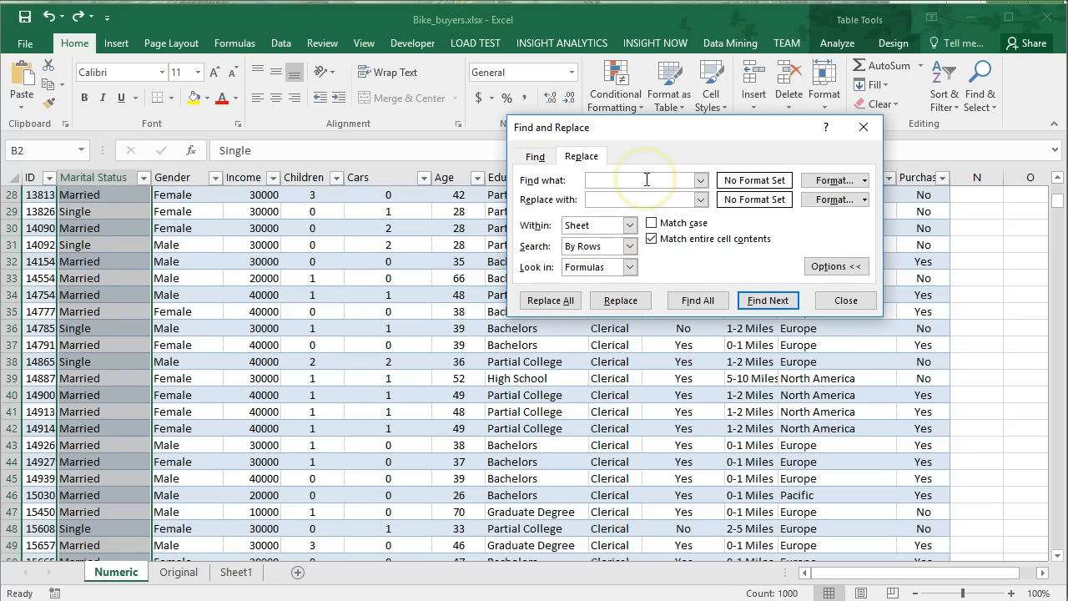
{"action": "type", "text": "Married"}
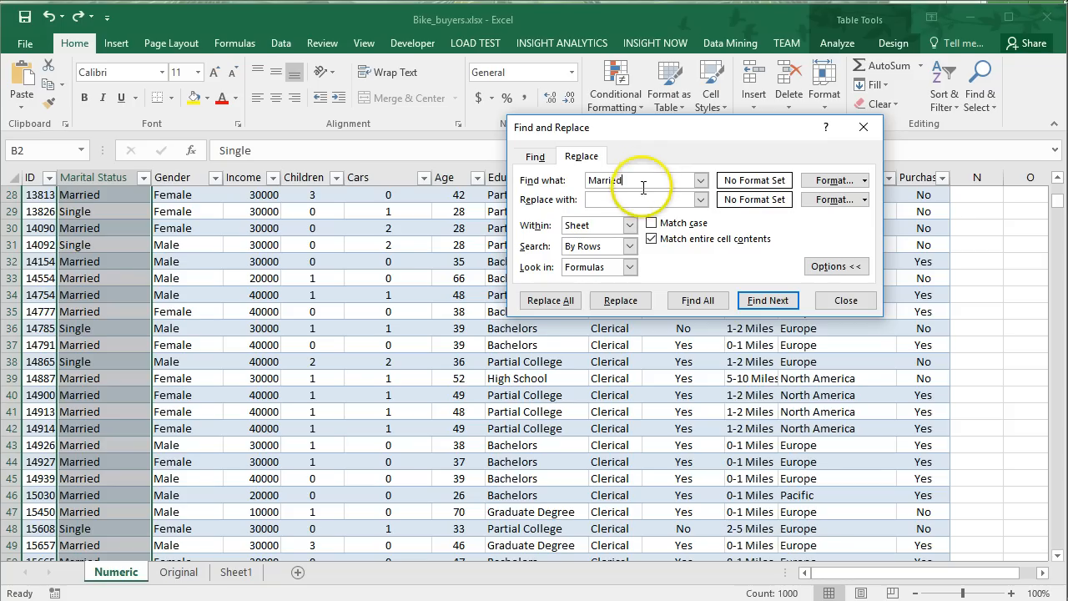
{"action": "left_click", "coordinate": [636, 201]}
{"action": "type", "text": "1"}
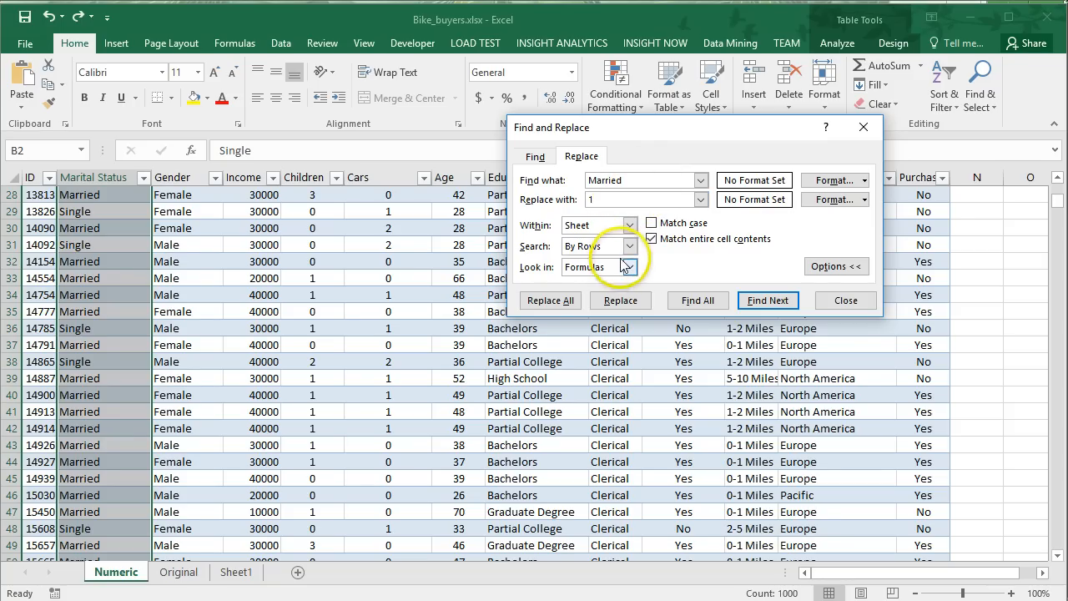
{"action": "left_click", "coordinate": [547, 300]}
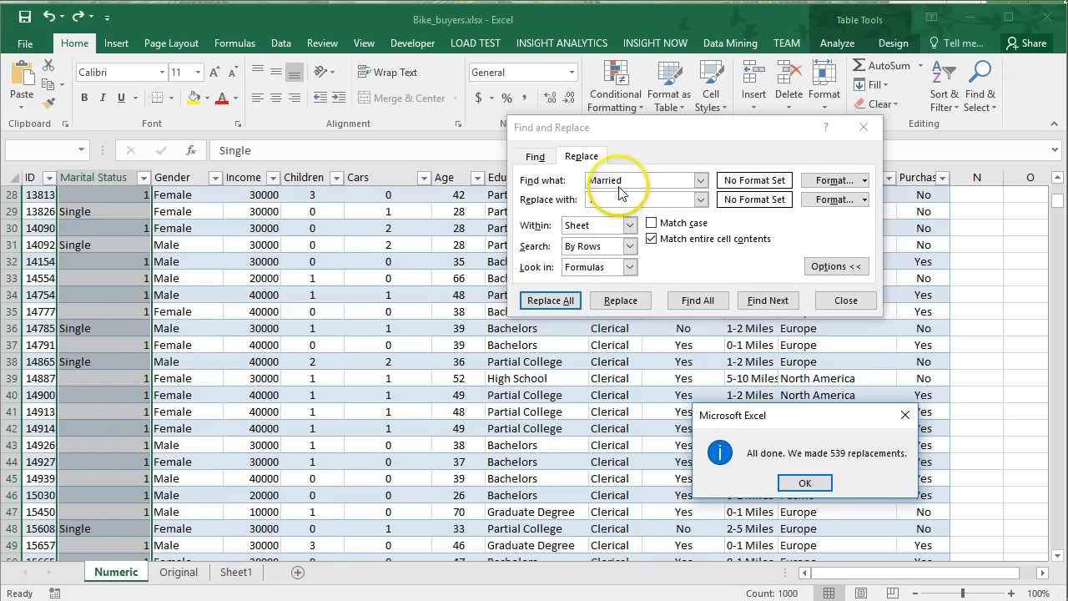
{"action": "left_click", "coordinate": [803, 483]}
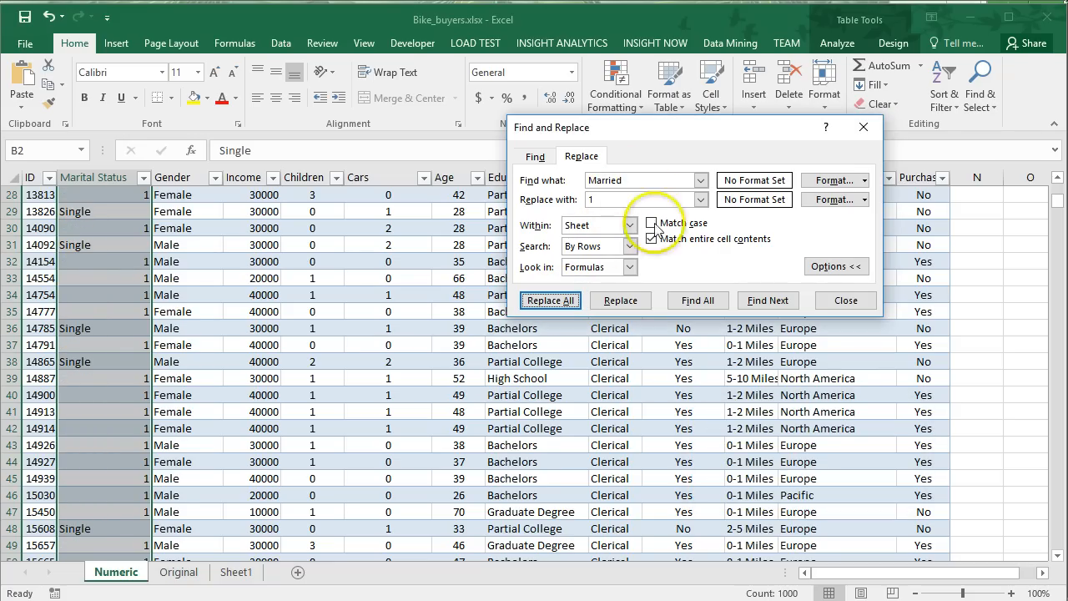
Replace every Single entry in the Marital Status column with 0.
{"action": "double_click", "coordinate": [627, 179]}
{"action": "type", "text": "Sin"}
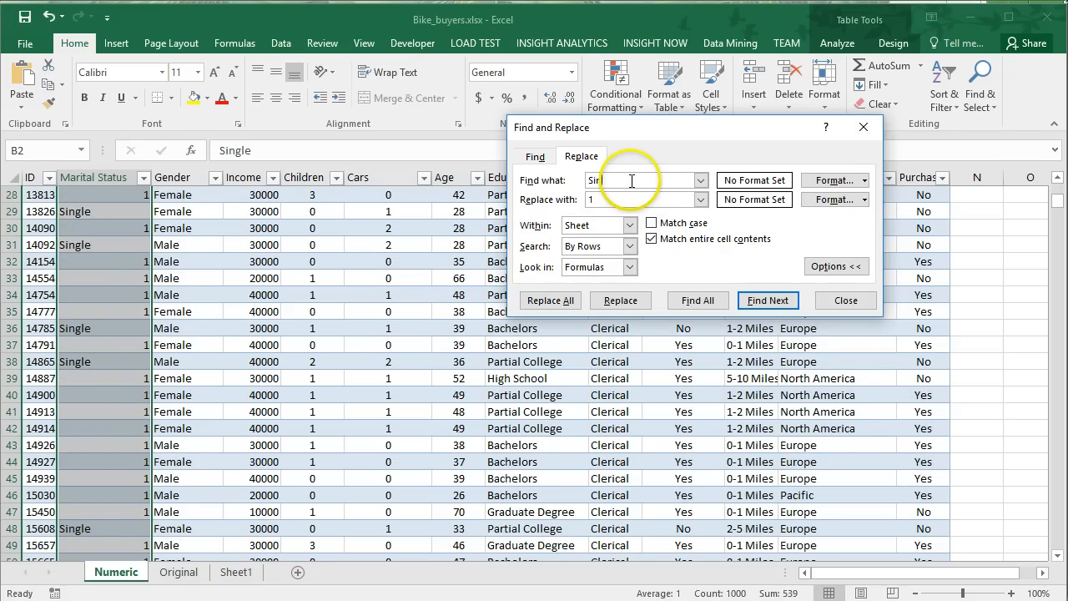
{"action": "type", "text": "gle"}
{"action": "double_click", "coordinate": [611, 200]}
{"action": "type", "text": "0"}
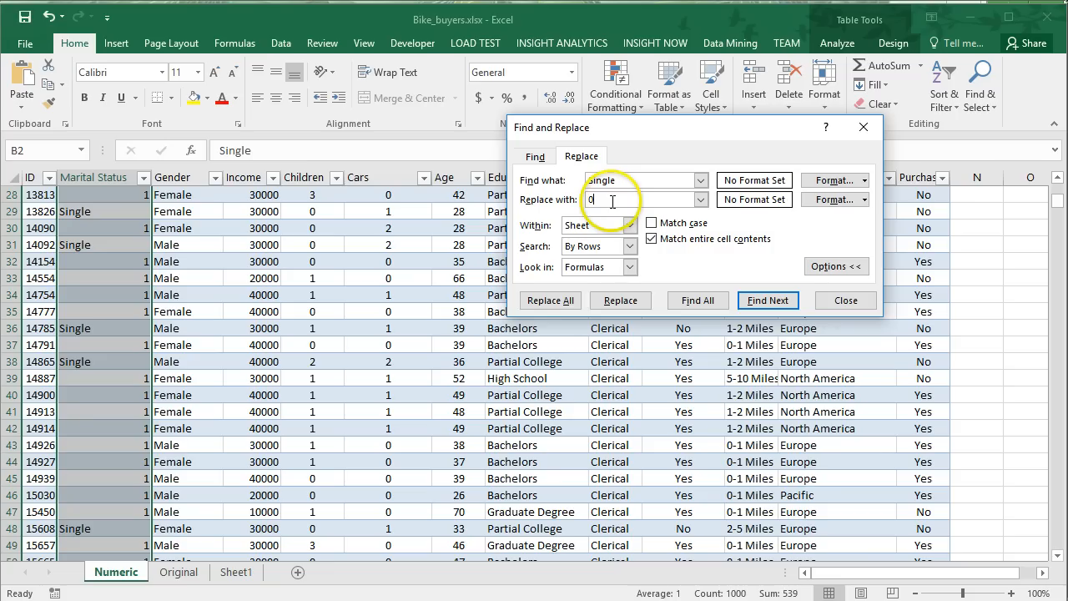
{"action": "left_click", "coordinate": [547, 300]}
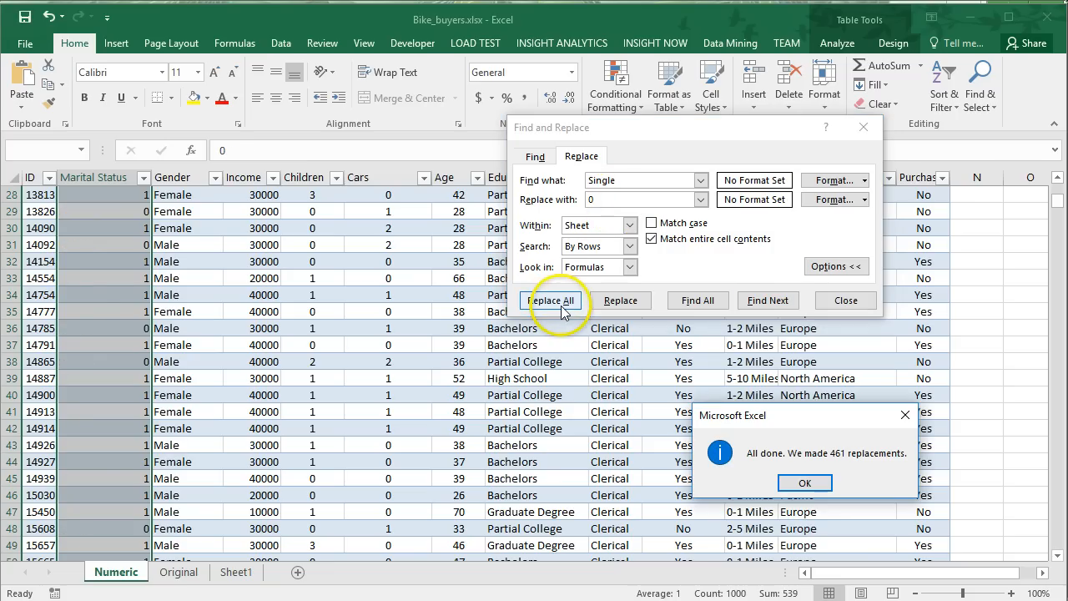
{"action": "left_click", "coordinate": [804, 483]}
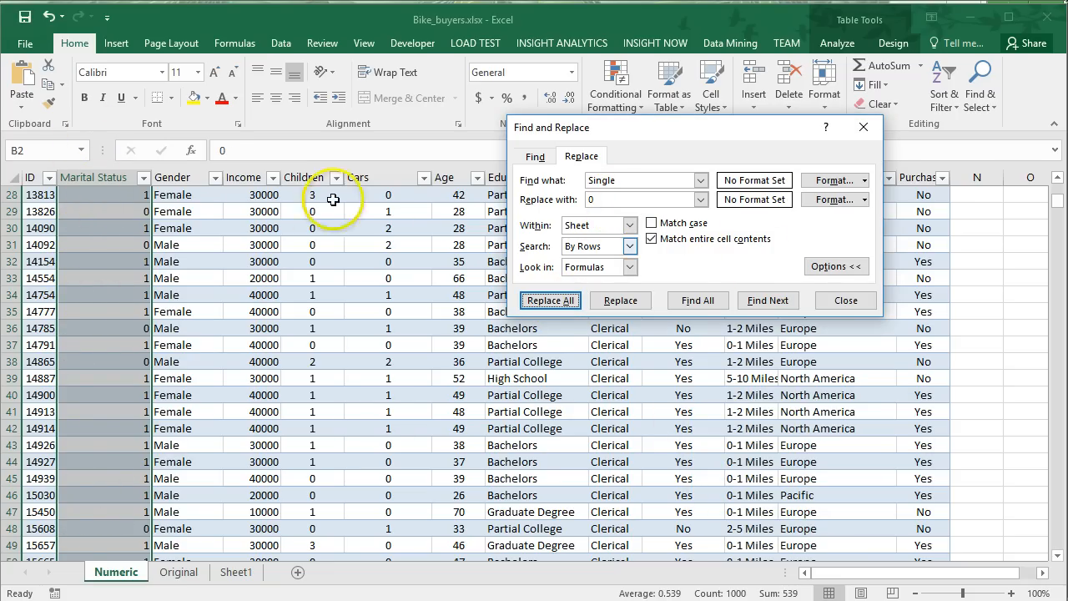
Select the Gender column data and replace every Male entry with 0.
{"action": "left_click", "coordinate": [172, 173]}
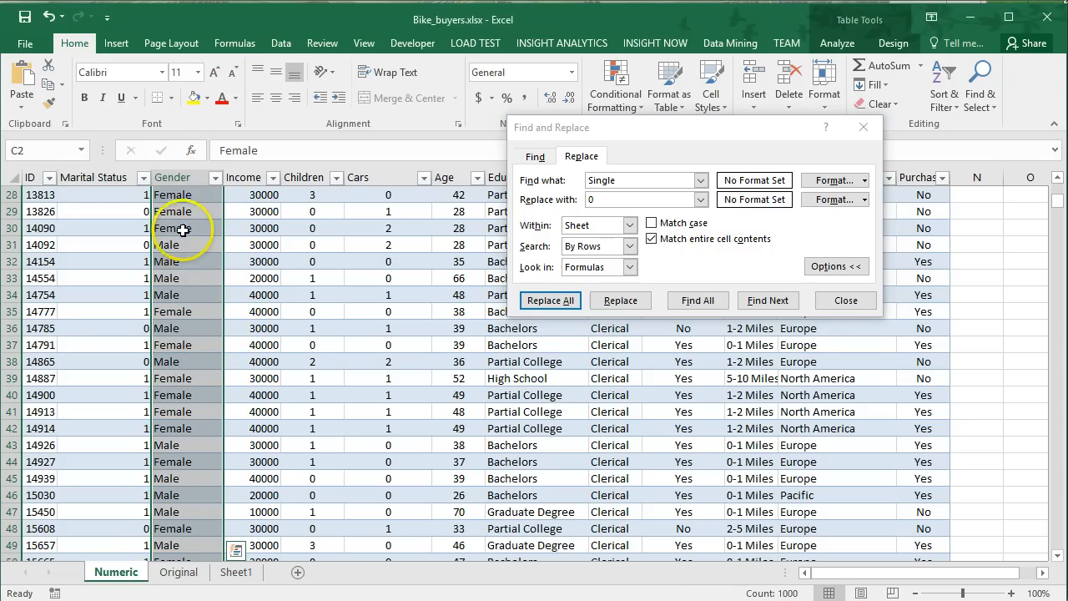
{"action": "left_click", "coordinate": [566, 186]}
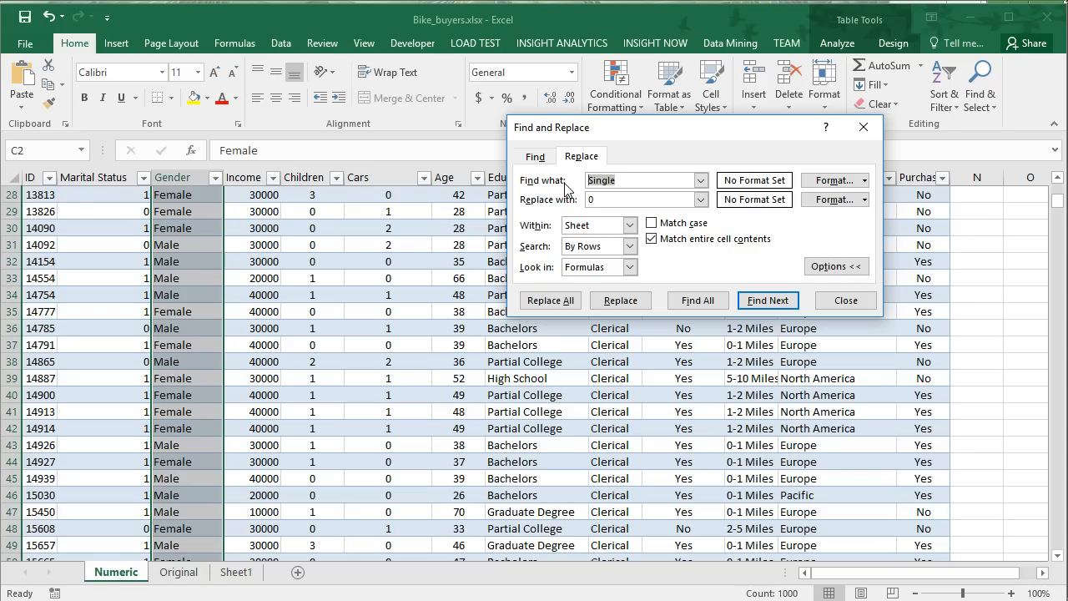
{"action": "type", "text": "Male"}
{"action": "left_click", "coordinate": [542, 302]}
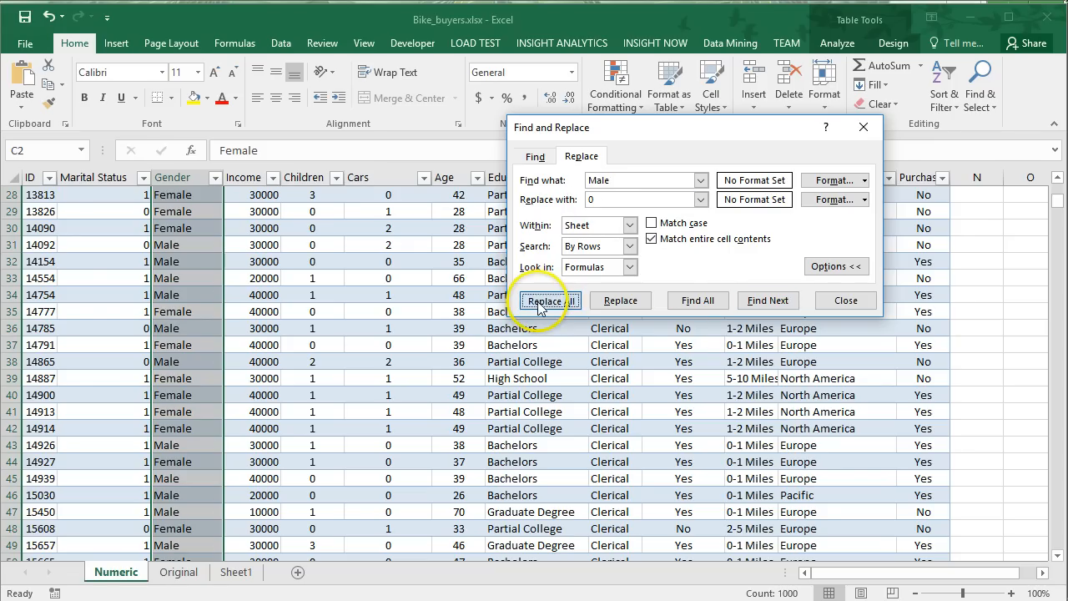
{"action": "left_click", "coordinate": [800, 480]}
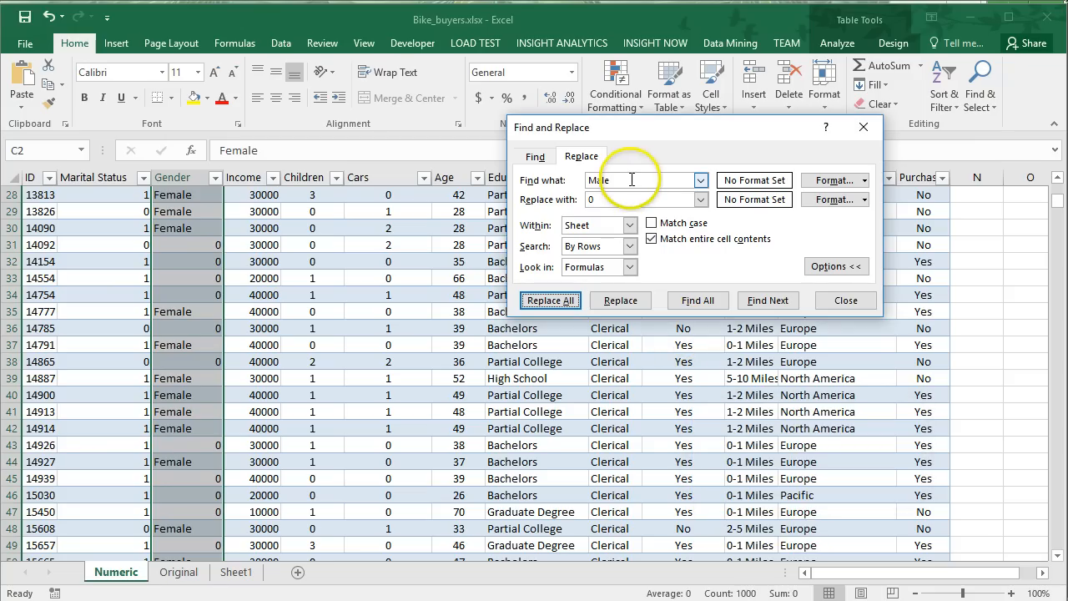
Replace every Female entry in the Gender column with 1.
{"action": "left_click", "coordinate": [553, 181]}
{"action": "type", "text": "F"}
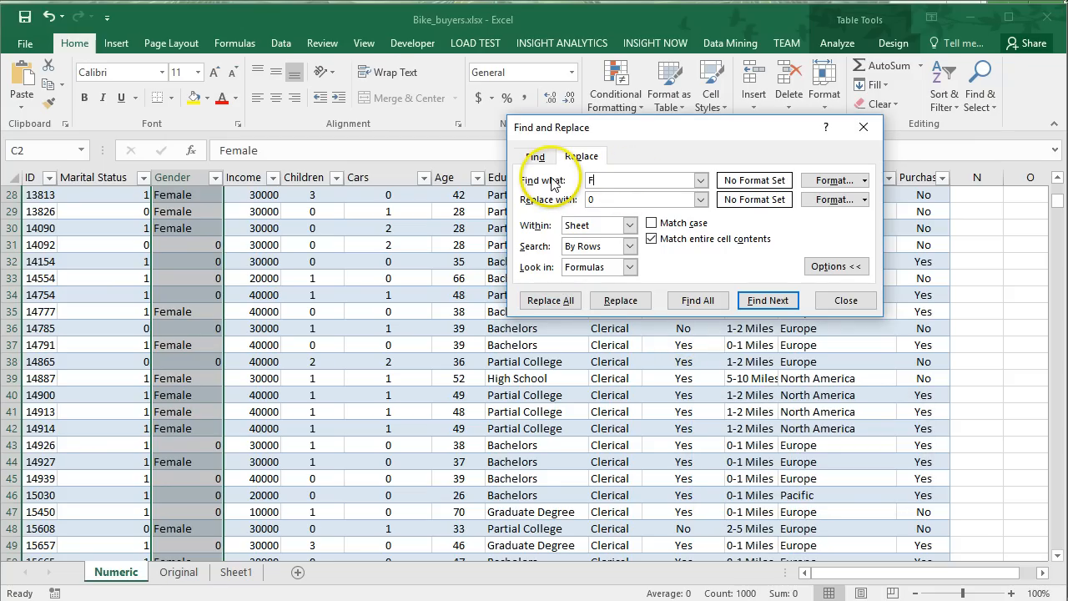
{"action": "type", "text": "emale"}
{"action": "double_click", "coordinate": [609, 202]}
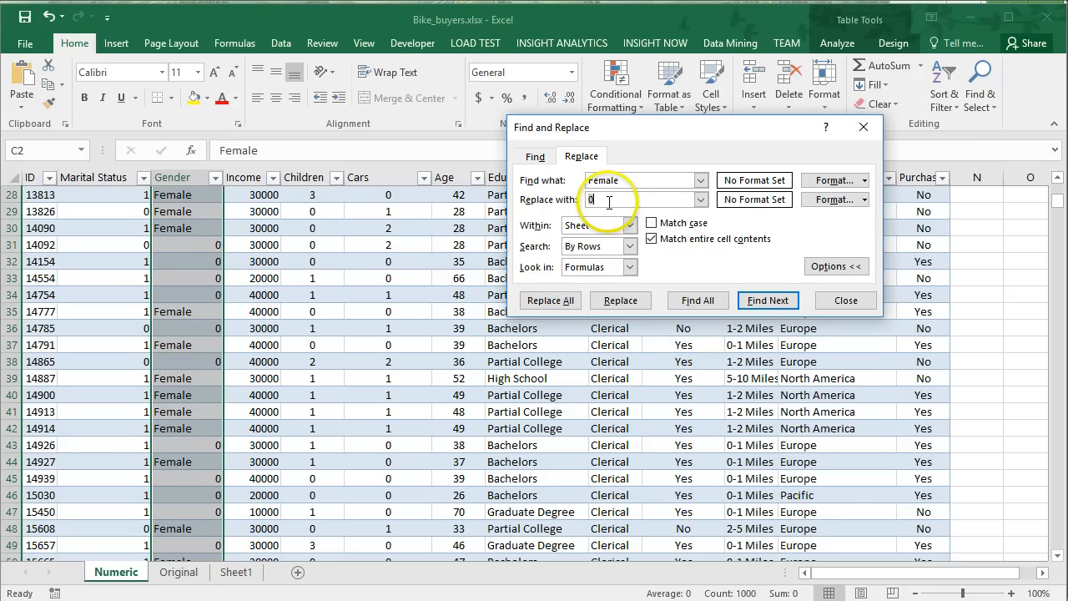
{"action": "type", "text": "1"}
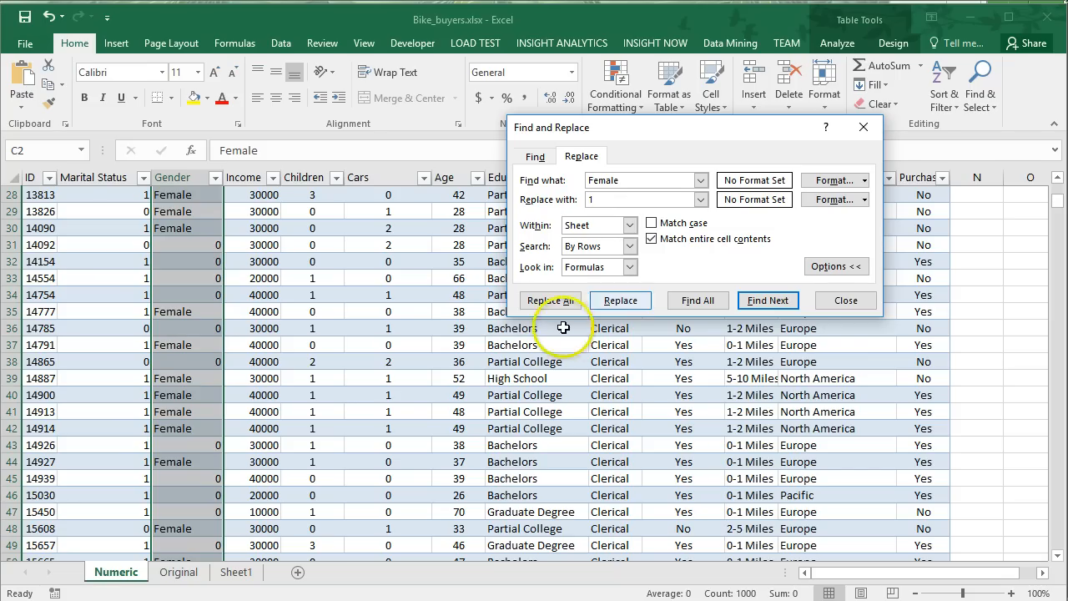
{"action": "left_click", "coordinate": [550, 301]}
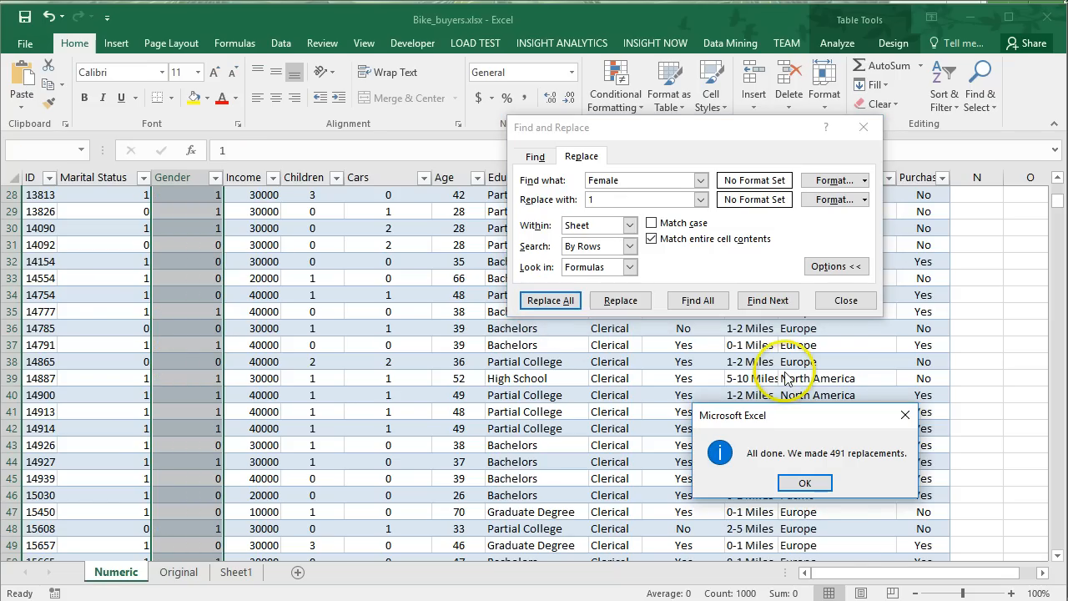
{"action": "left_click", "coordinate": [802, 482]}
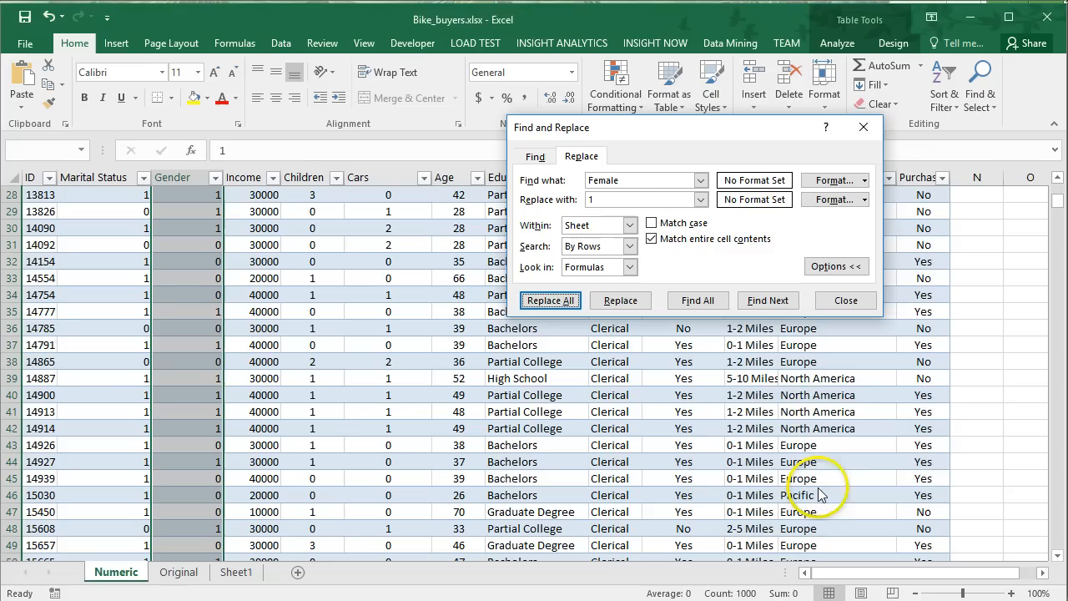
Examine the different education levels listed in the Education column to work out their ranking.
{"action": "left_click", "coordinate": [491, 211]}
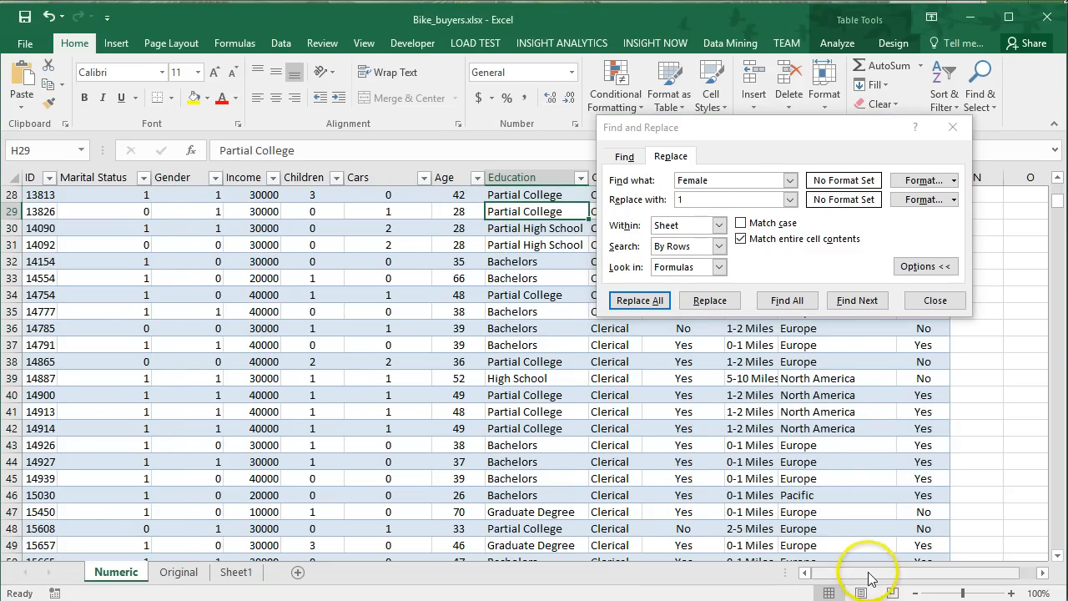
{"action": "left_click_drag", "start_coordinate": [870, 572], "coordinate": [894, 577]}
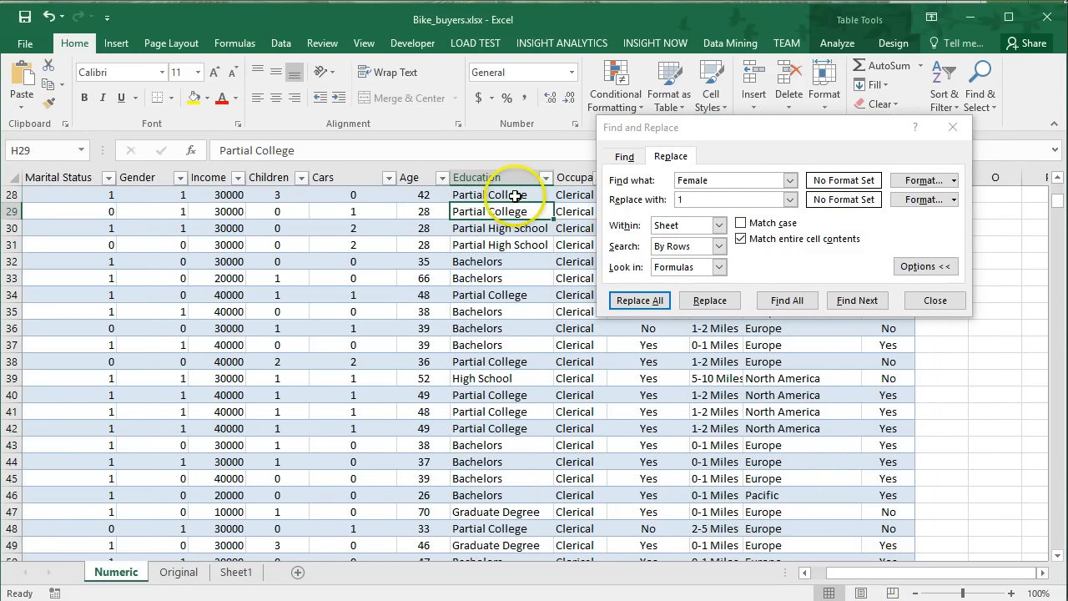
{"action": "left_click", "coordinate": [498, 245]}
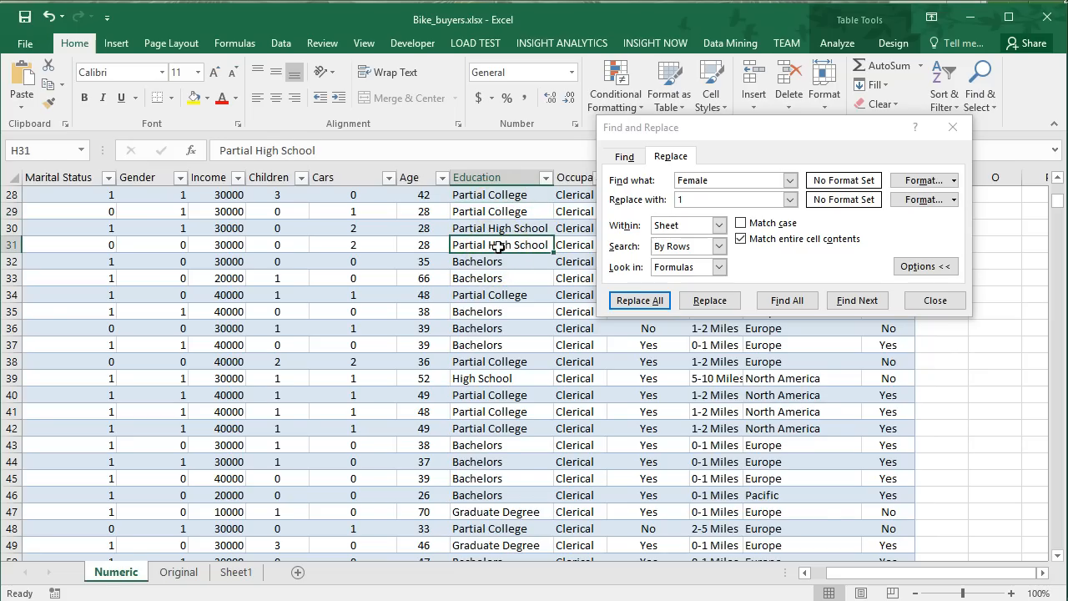
{"action": "left_click", "coordinate": [491, 361]}
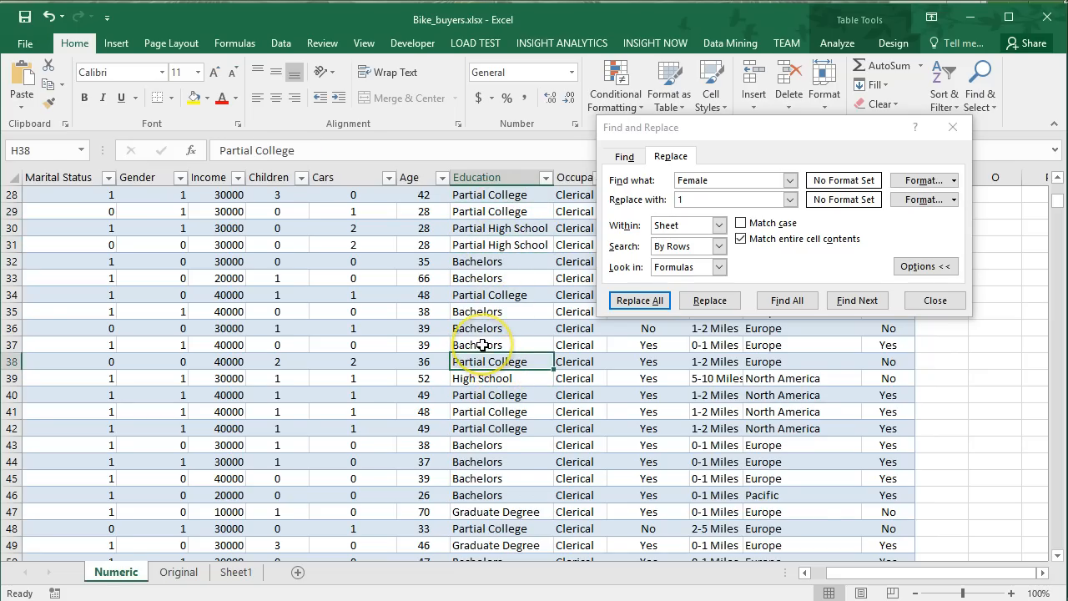
{"action": "left_click", "coordinate": [482, 344]}
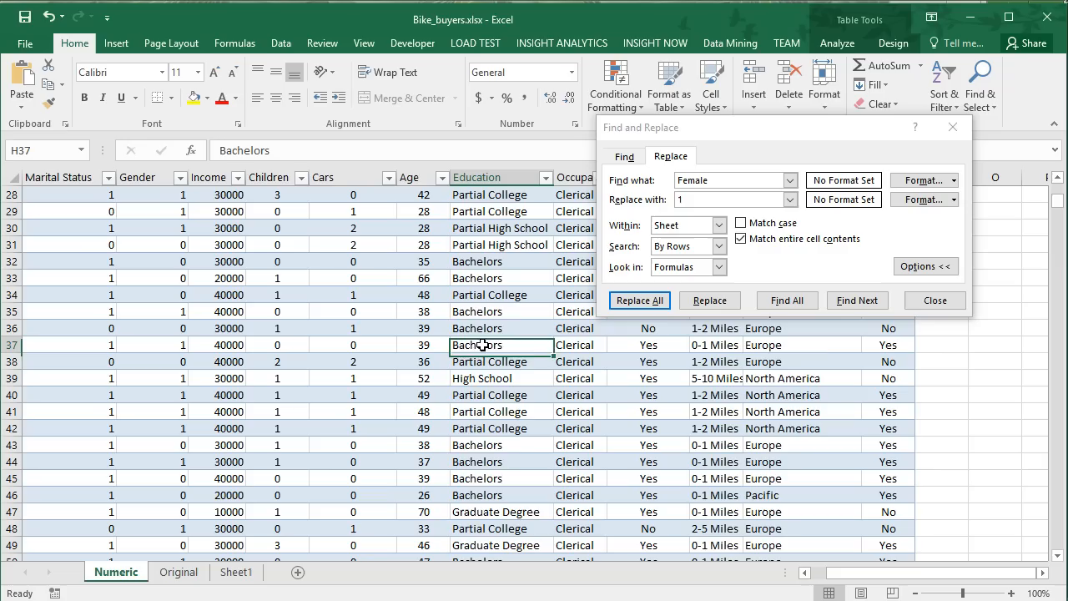
{"action": "left_click", "coordinate": [495, 512]}
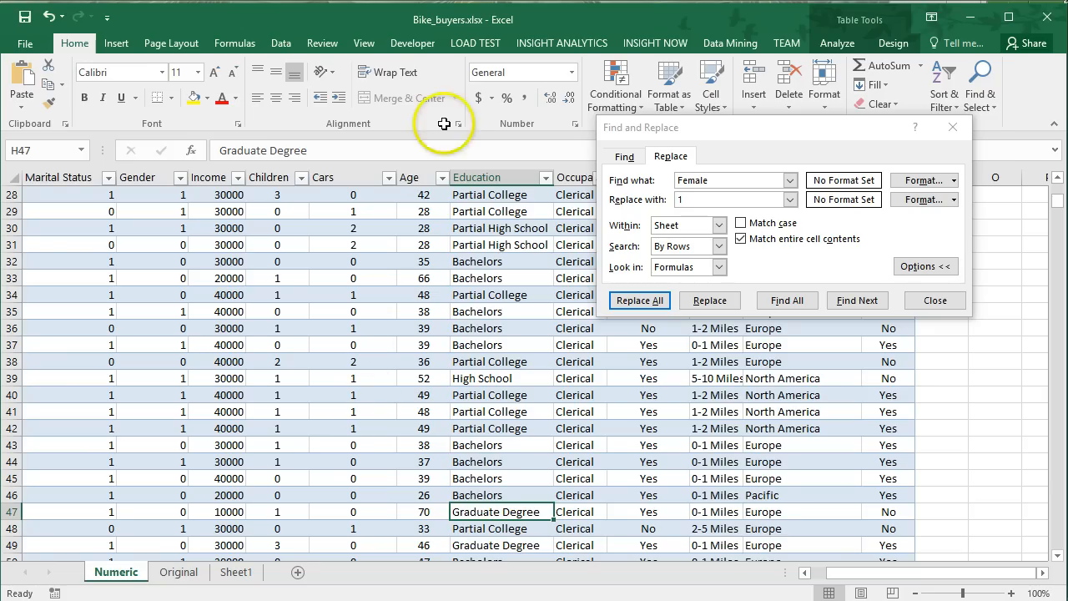
Select the Education column data and replace every Partial High School entry with 1.
{"action": "left_click", "coordinate": [493, 176]}
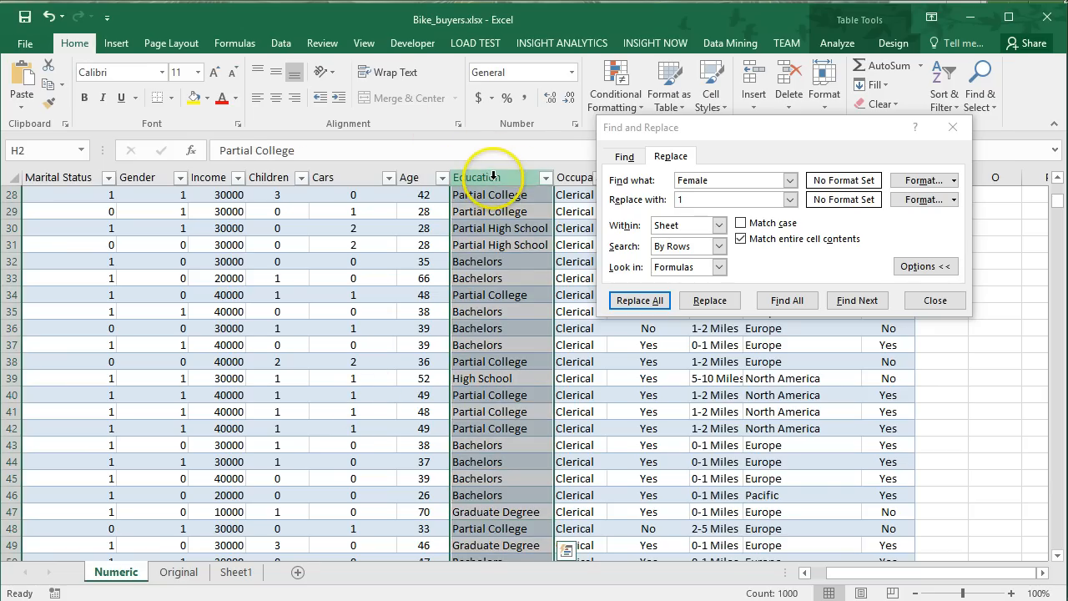
{"action": "left_click_drag", "start_coordinate": [725, 179], "coordinate": [632, 180]}
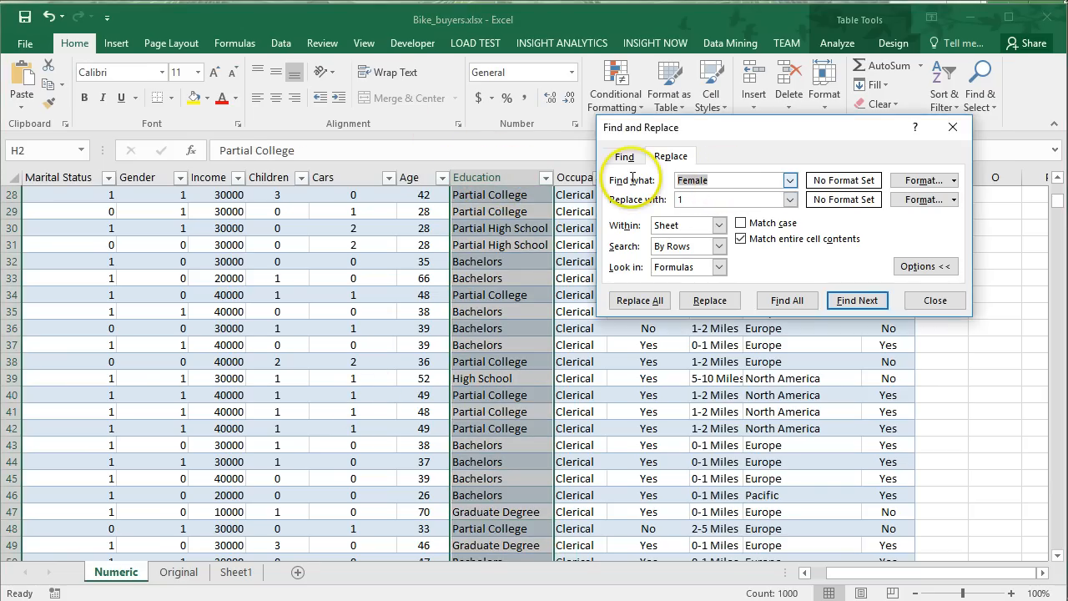
{"action": "type", "text": "Par"}
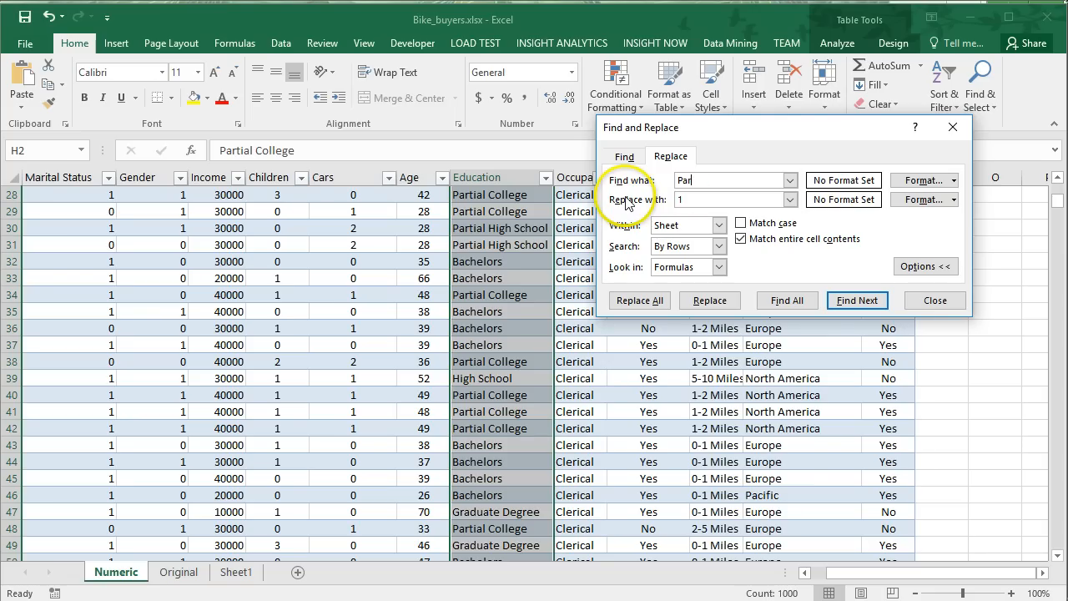
{"action": "type", "text": "tial High School"}
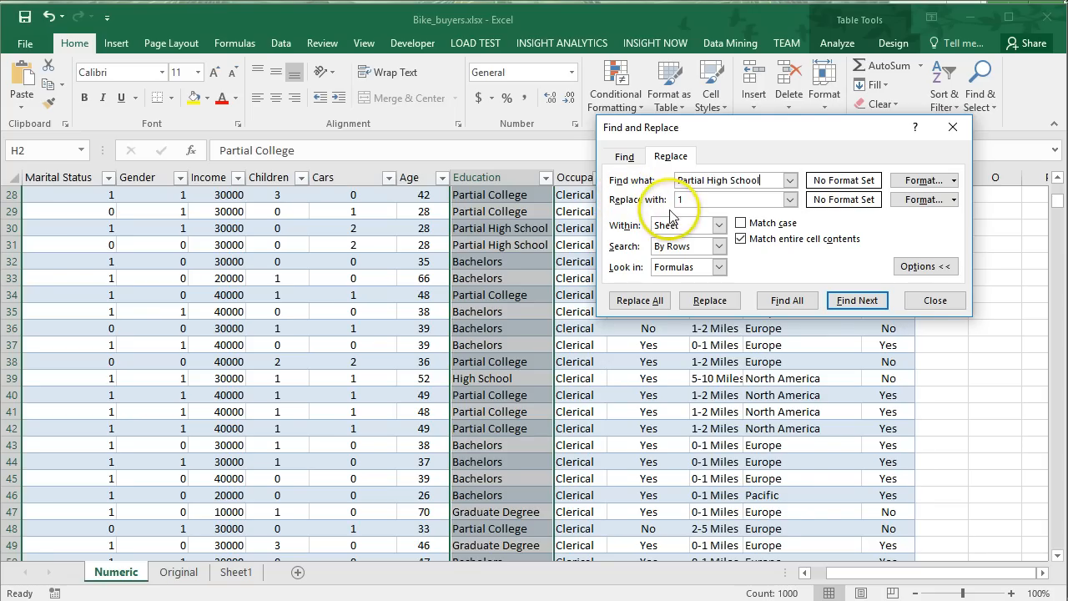
{"action": "left_click", "coordinate": [638, 299]}
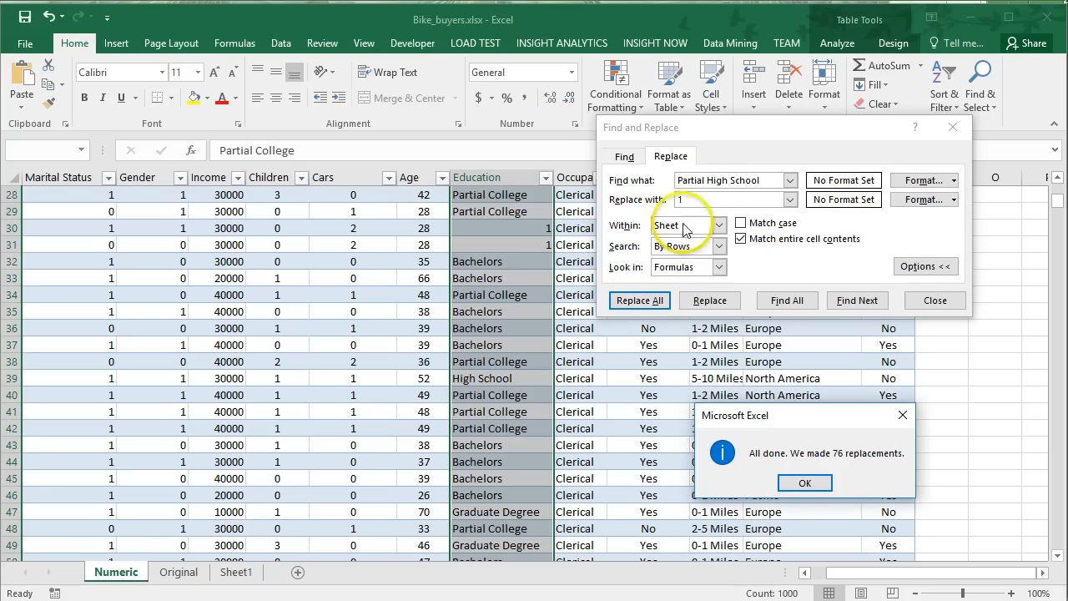
{"action": "left_click", "coordinate": [806, 483]}
Replace every High School entry in the Education column with 2.
{"action": "left_click", "coordinate": [712, 200]}
{"action": "type", "text": "1"}
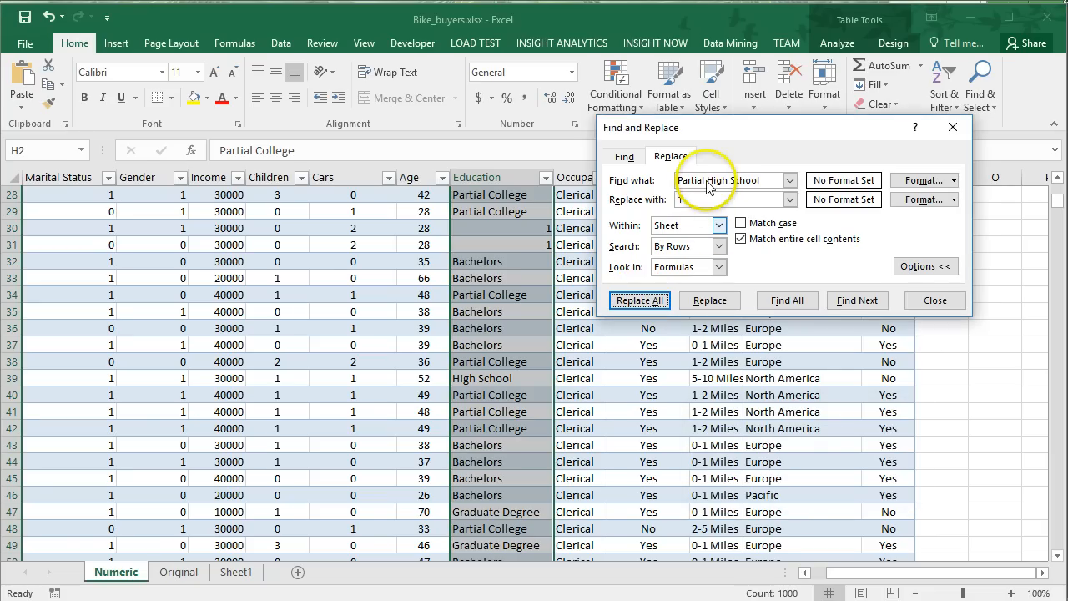
{"action": "left_click", "coordinate": [707, 181]}
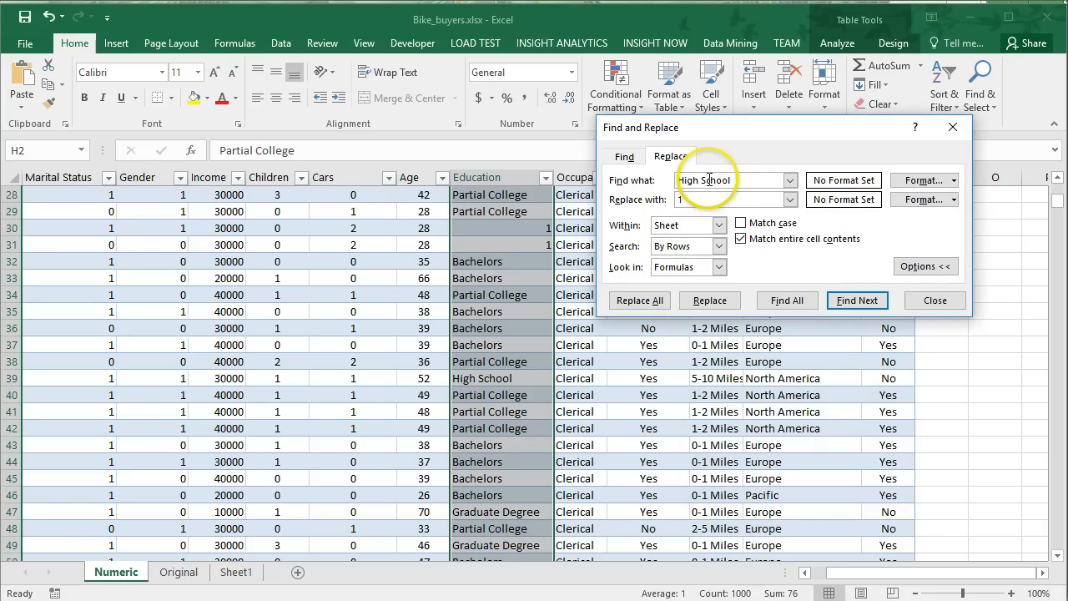
{"action": "type", "text": "2"}
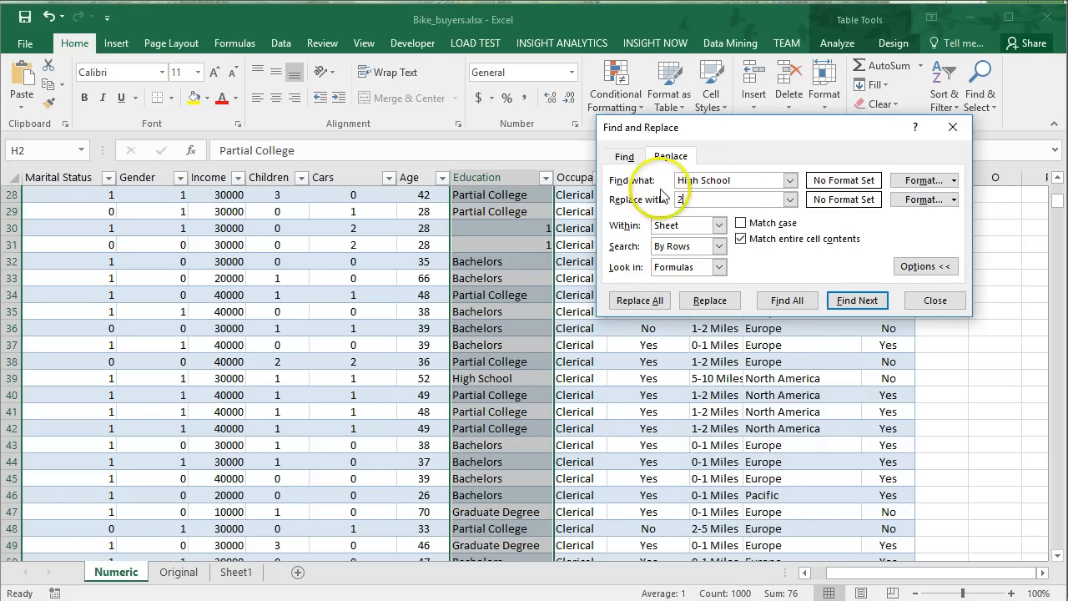
{"action": "left_click", "coordinate": [639, 300]}
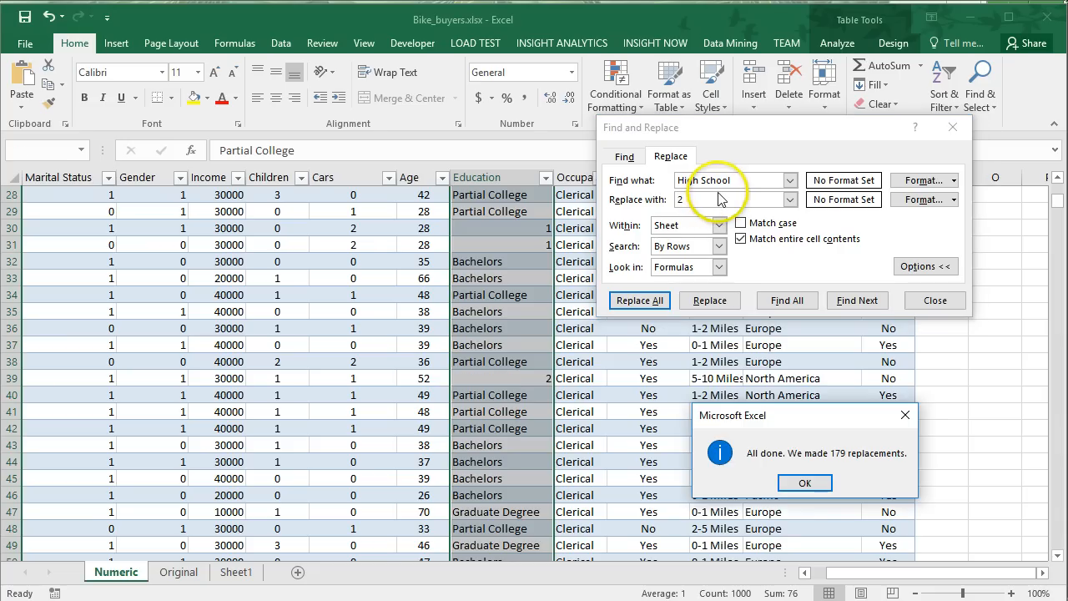
{"action": "left_click", "coordinate": [802, 483]}
Replace every Partial College entry in the Education column with 3.
{"action": "left_click", "coordinate": [743, 180]}
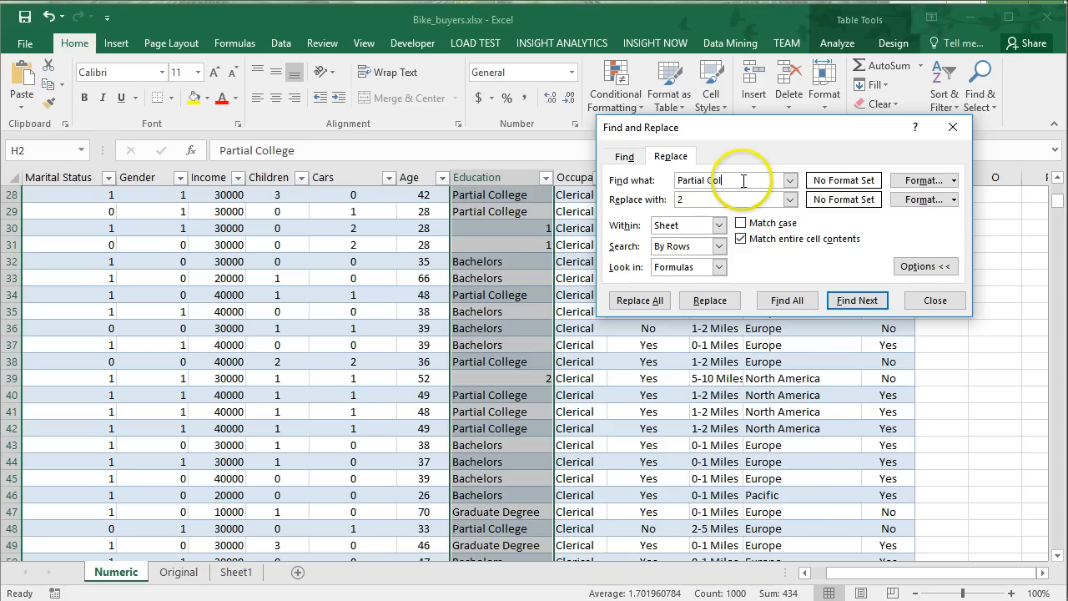
{"action": "left_click", "coordinate": [637, 301]}
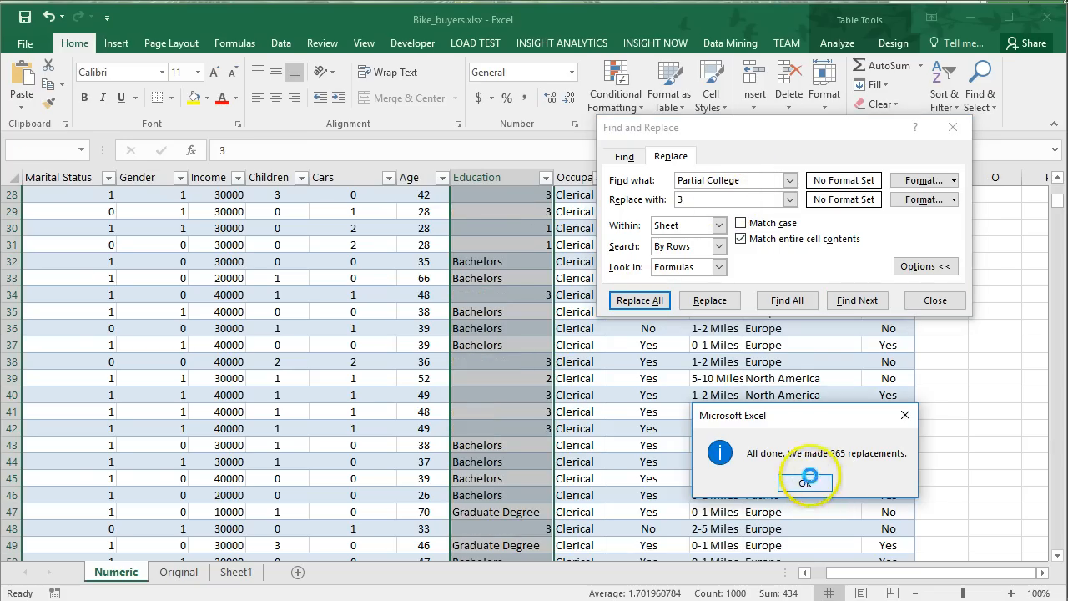
{"action": "left_click", "coordinate": [805, 483]}
Replace every Bachelors entry in the Education column with 4.
{"action": "left_click", "coordinate": [743, 180]}
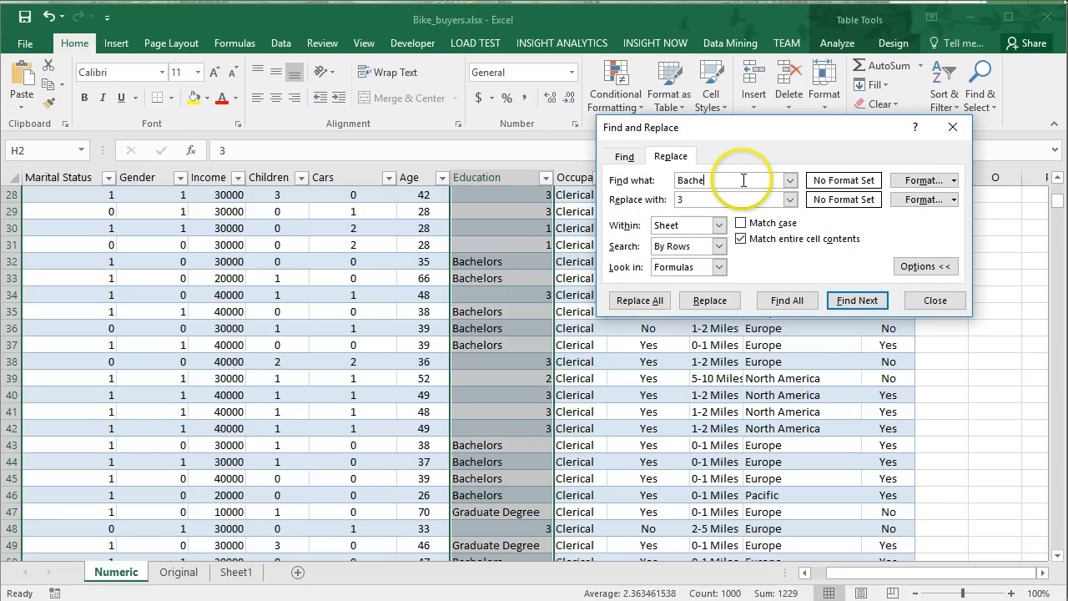
{"action": "key", "text": "Tab"}
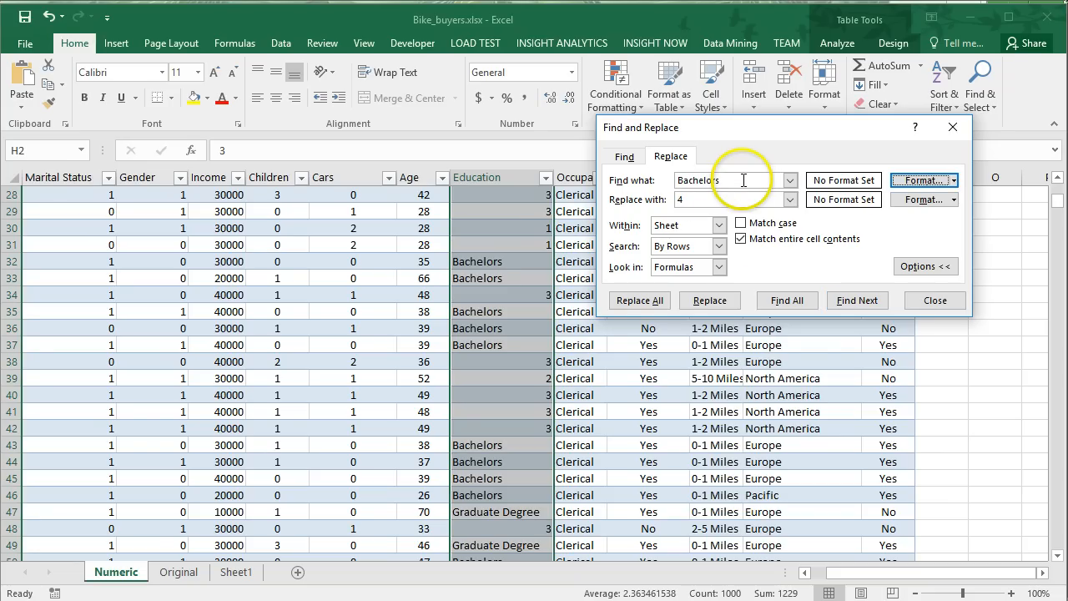
{"action": "left_click", "coordinate": [642, 300]}
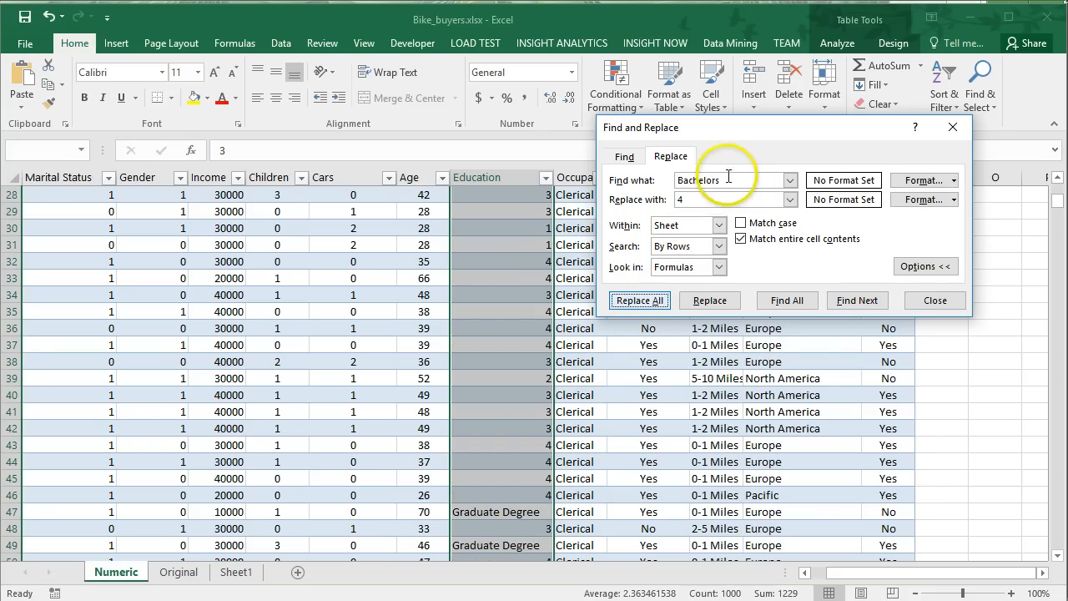
{"action": "left_click", "coordinate": [804, 483]}
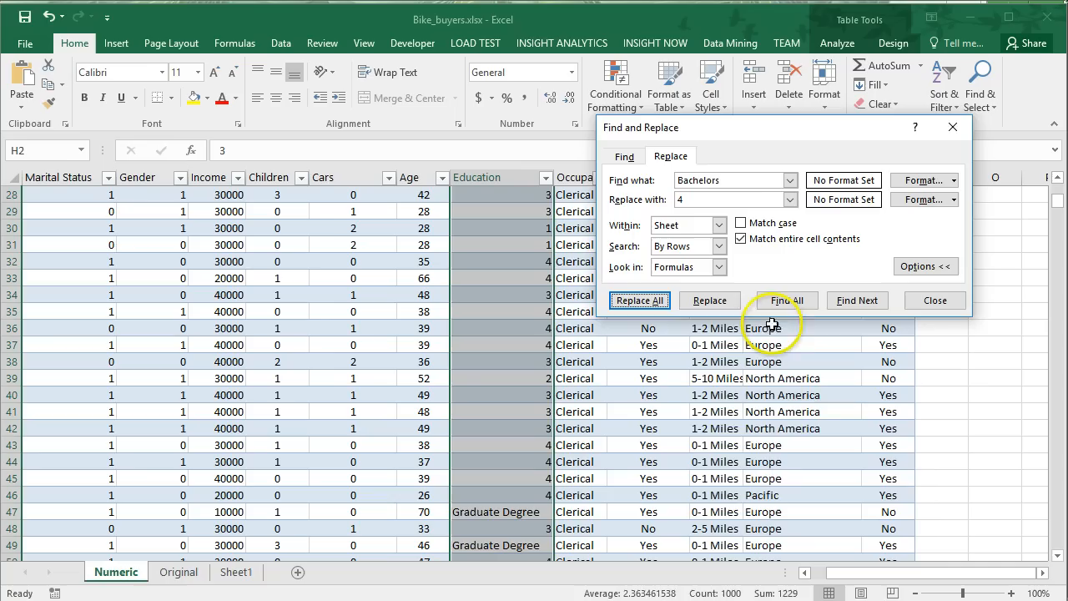
Replace every Graduate Degree entry in the Education column with 5.
{"action": "left_click", "coordinate": [733, 180]}
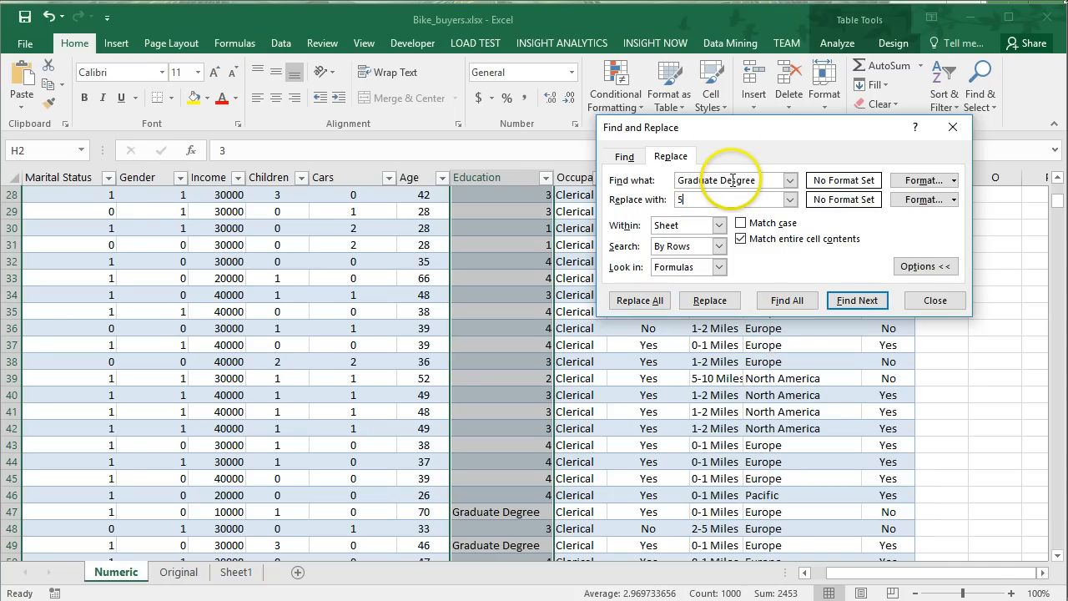
{"action": "type", "text": "s"}
{"action": "left_click", "coordinate": [640, 301]}
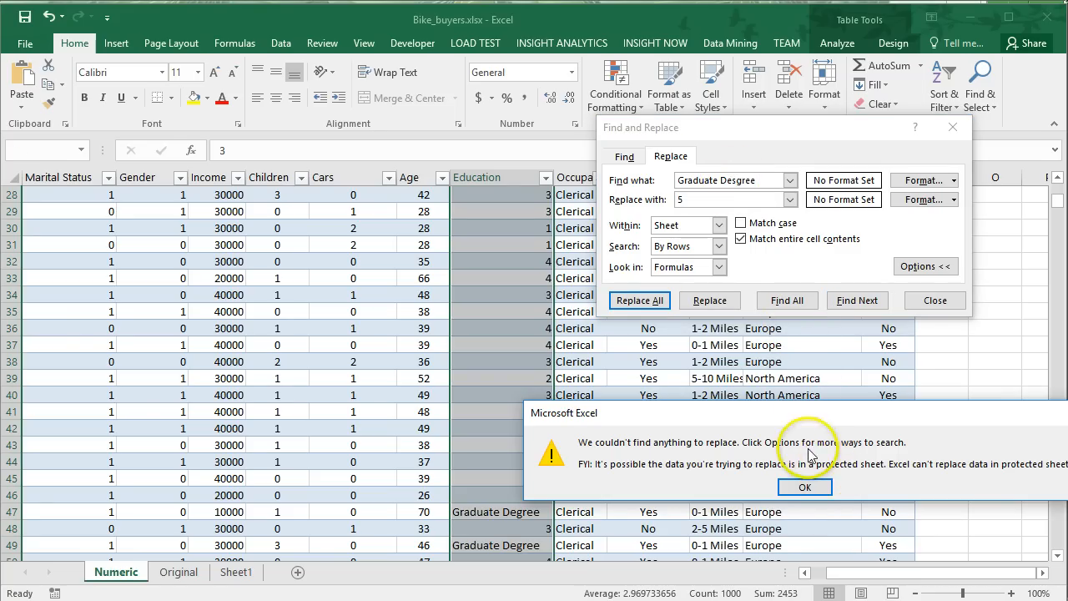
{"action": "left_click", "coordinate": [804, 487]}
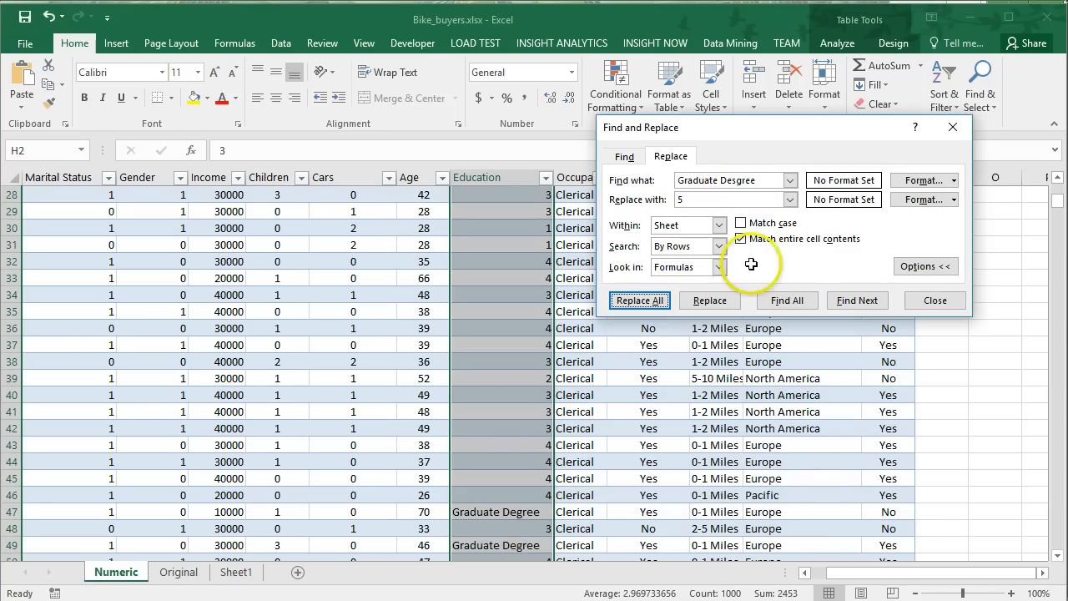
{"action": "left_click", "coordinate": [731, 186]}
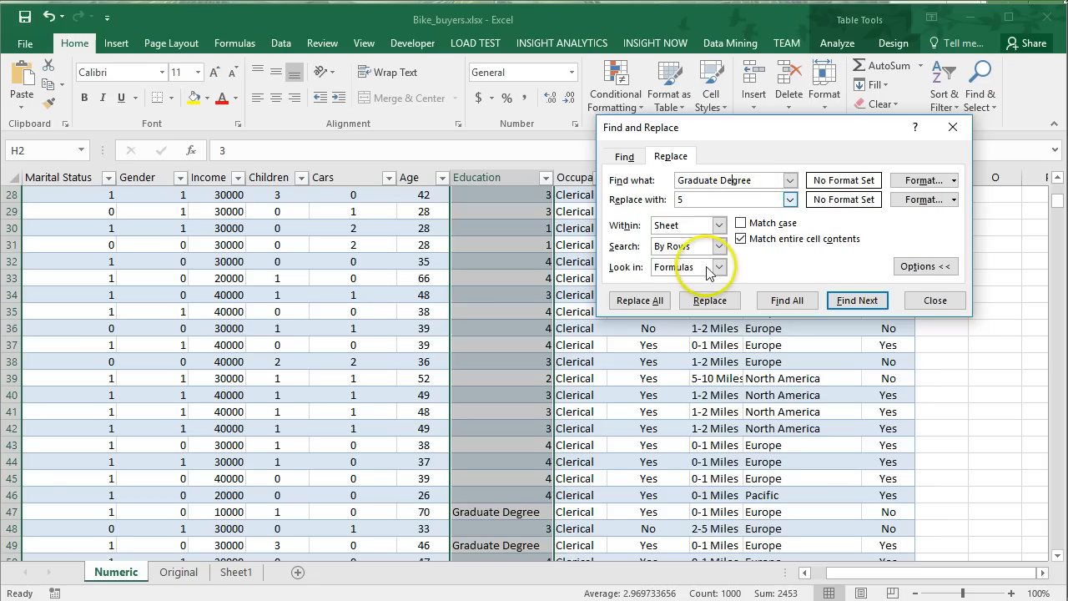
{"action": "left_click", "coordinate": [646, 300]}
{"action": "left_click", "coordinate": [812, 485]}
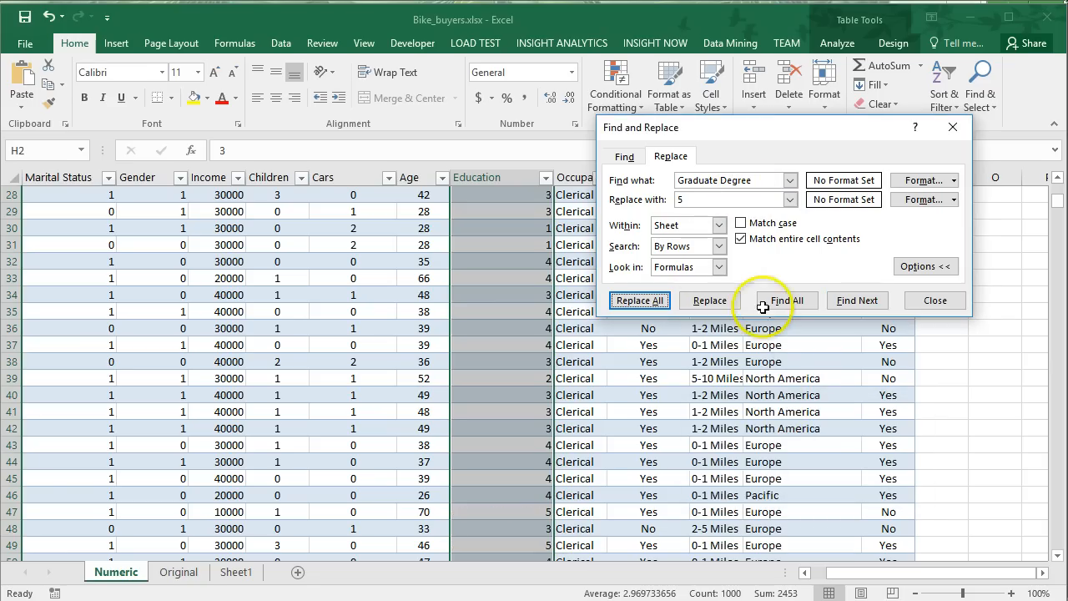
Move the Find and Replace dialog off the remaining text columns and replace every Yes in the Home Owner data with 1.
{"action": "left_click_drag", "start_coordinate": [768, 134], "coordinate": [275, 117]}
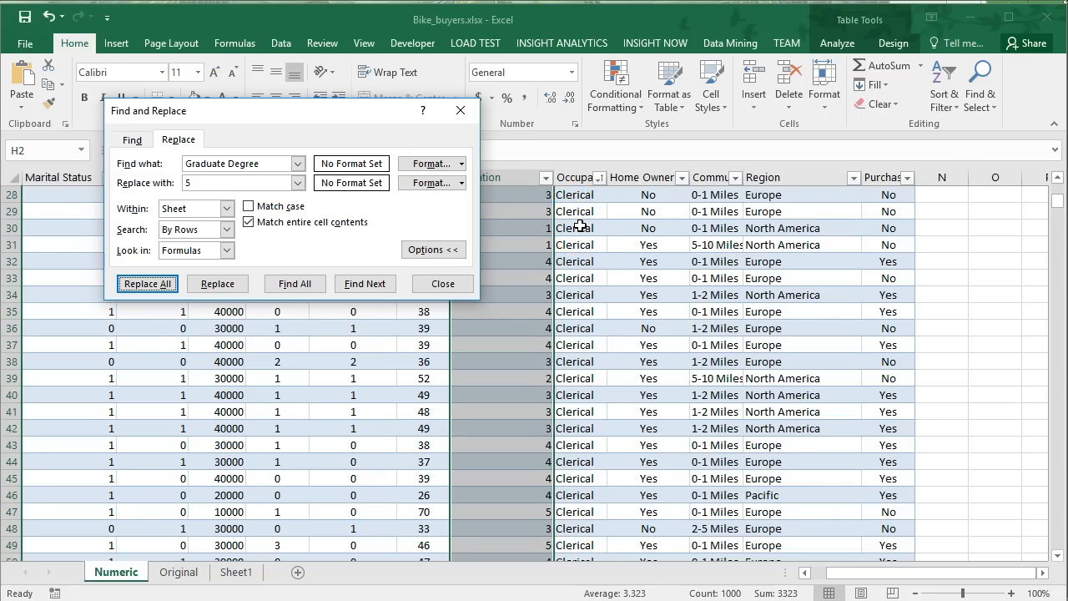
{"action": "left_click", "coordinate": [614, 173]}
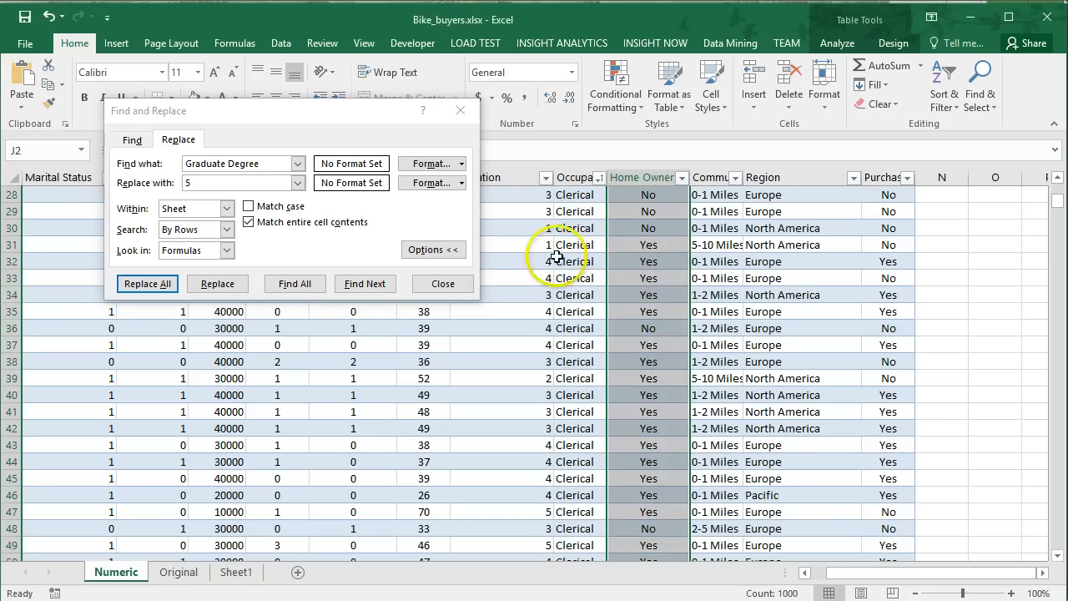
{"action": "left_click", "coordinate": [275, 166]}
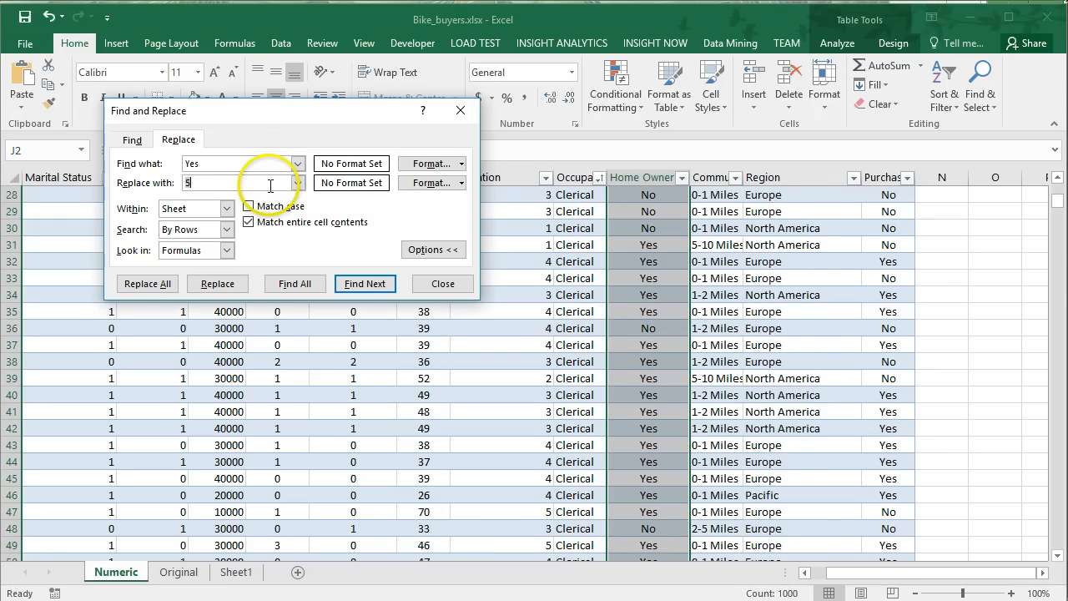
{"action": "left_click", "coordinate": [147, 284]}
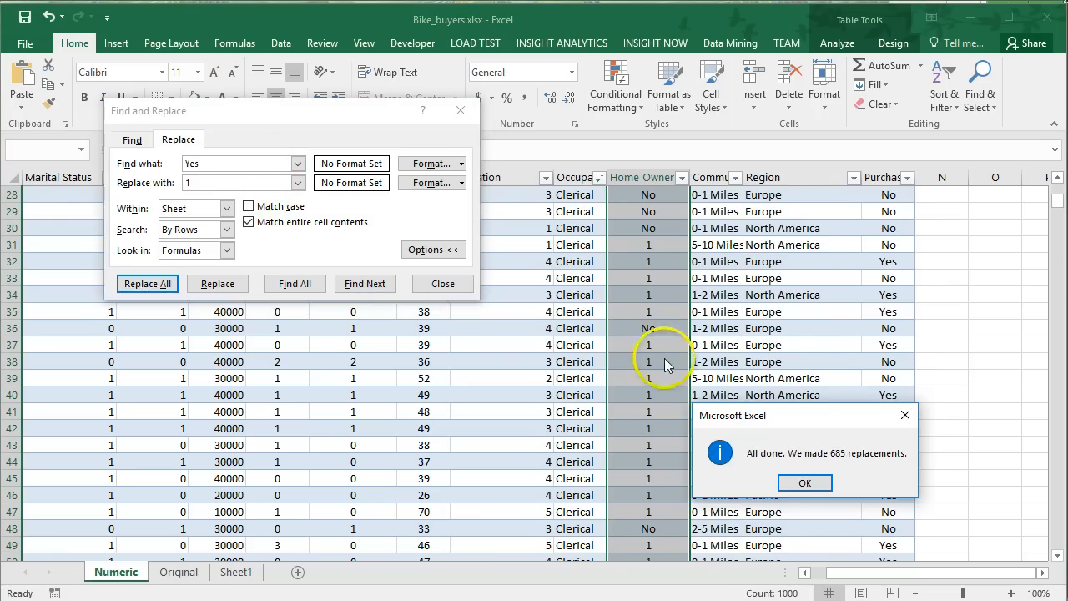
Replace every No entry in the Home Owner column with 0.
{"action": "left_click", "coordinate": [803, 483]}
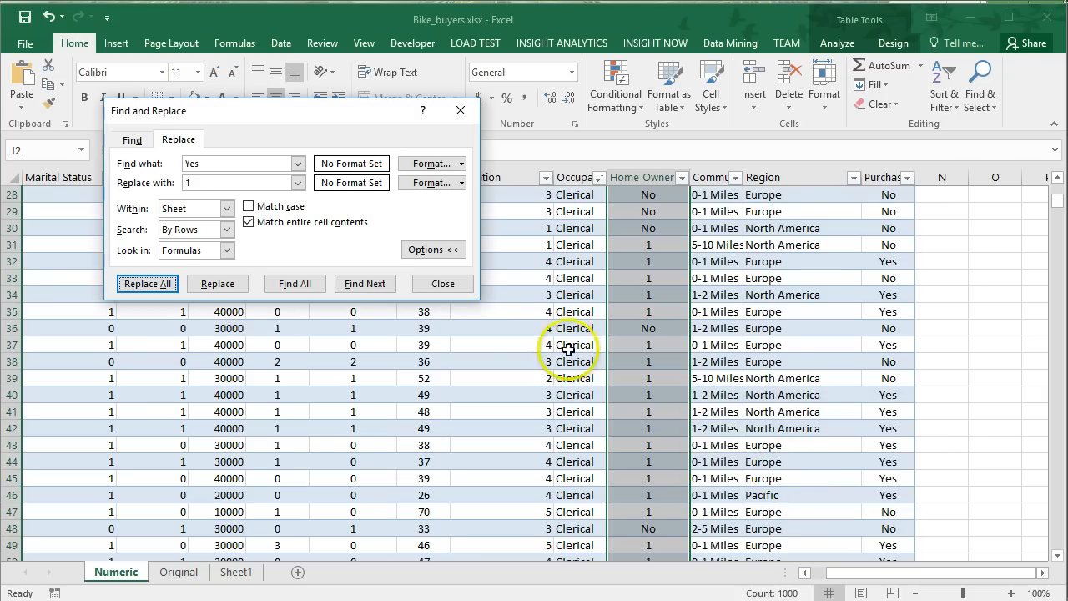
{"action": "left_click", "coordinate": [233, 167]}
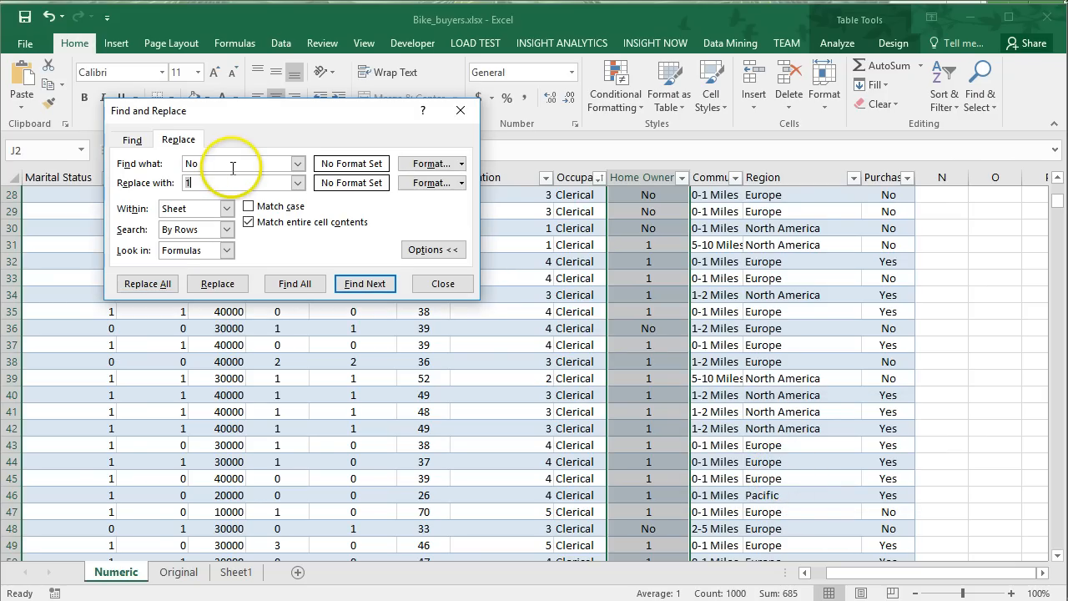
{"action": "left_click", "coordinate": [147, 283]}
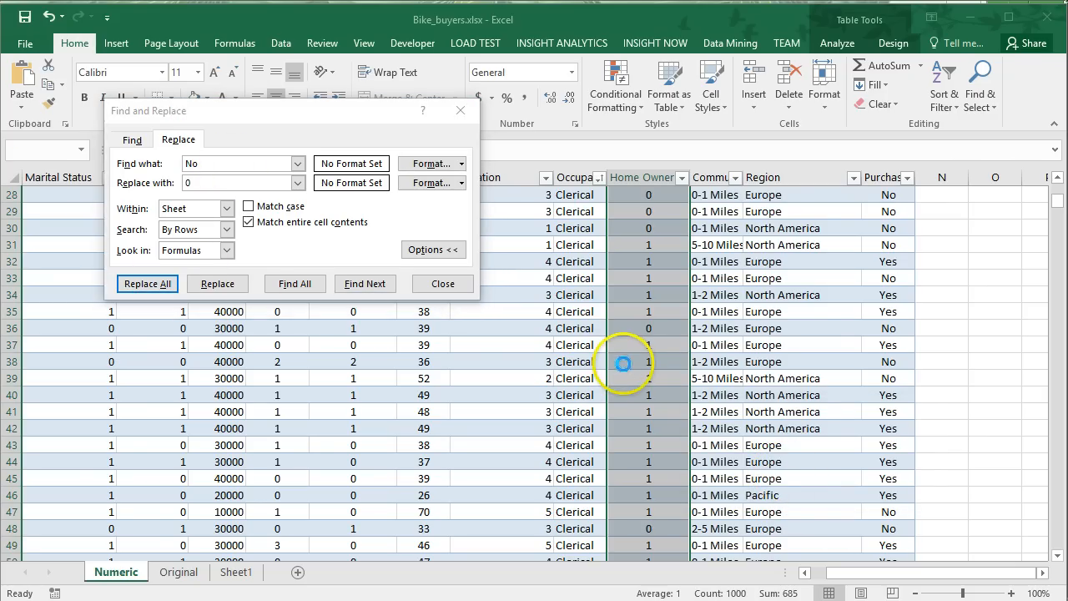
{"action": "left_click", "coordinate": [803, 483]}
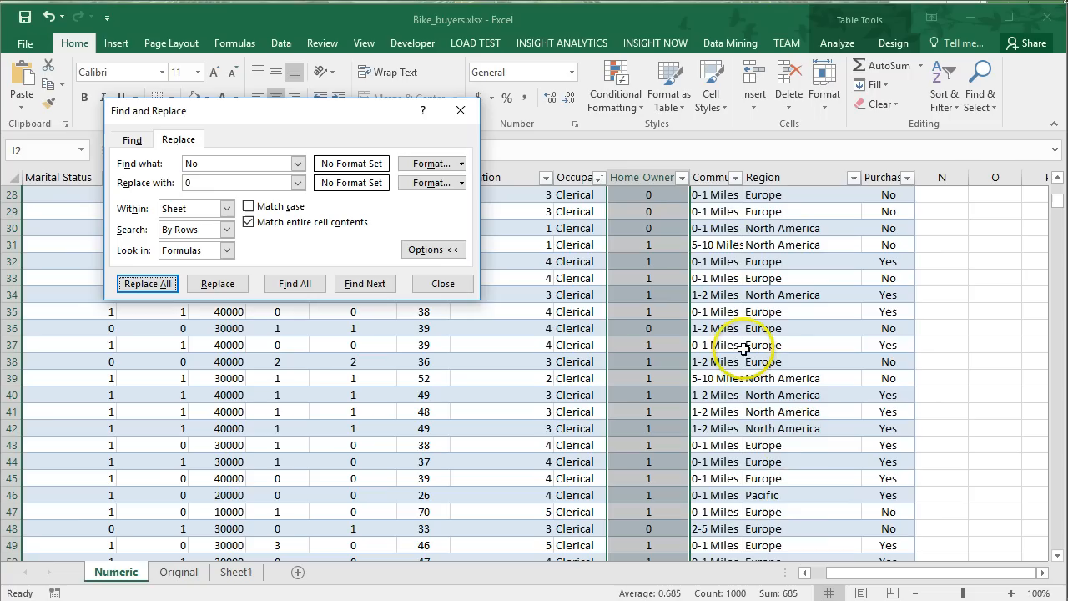
Replace every 0-1 Miles entry in the commute column with 1.
{"action": "left_click", "coordinate": [713, 177]}
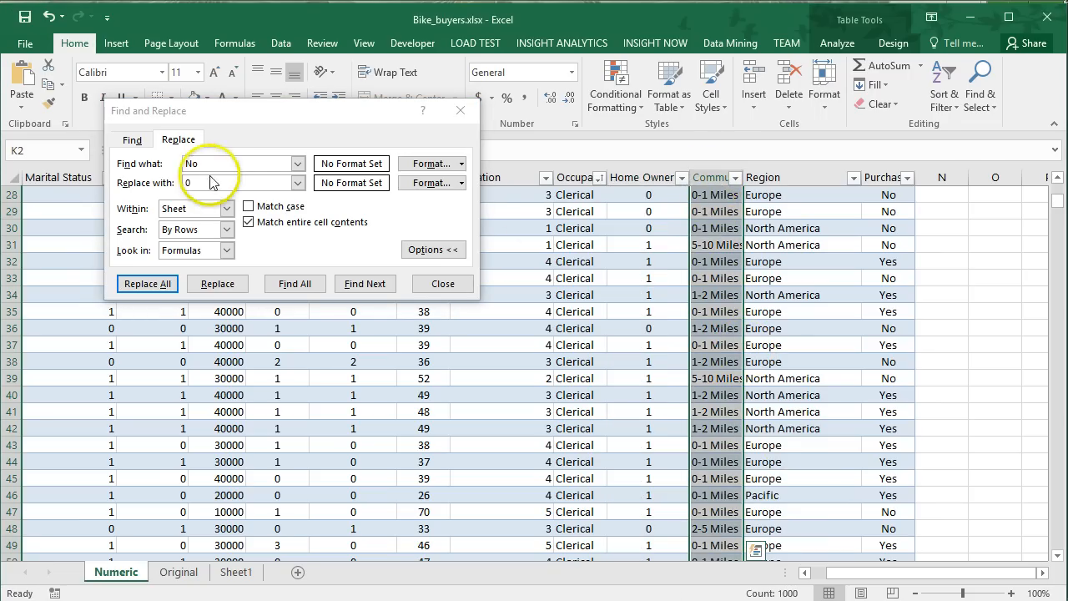
{"action": "left_click", "coordinate": [710, 196]}
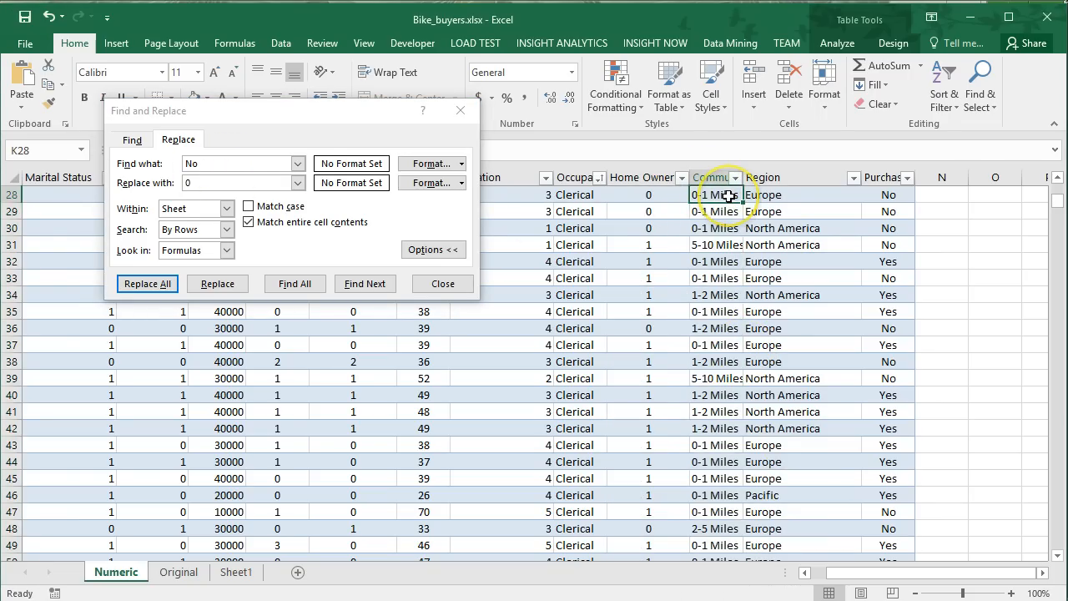
{"action": "key", "text": "ctrl+c"}
{"action": "left_click", "coordinate": [221, 166]}
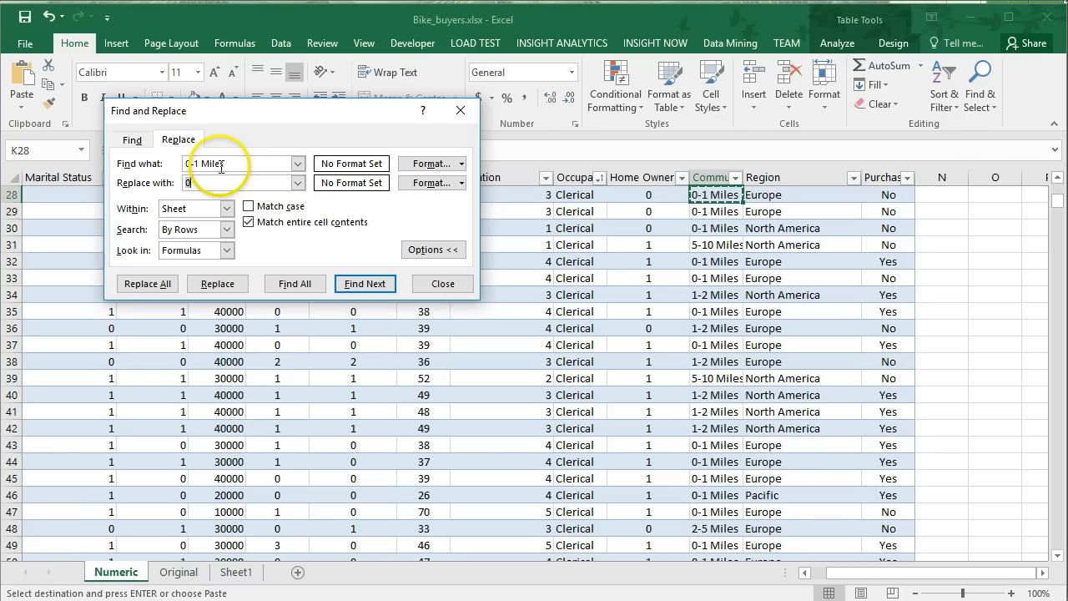
{"action": "left_click", "coordinate": [147, 283]}
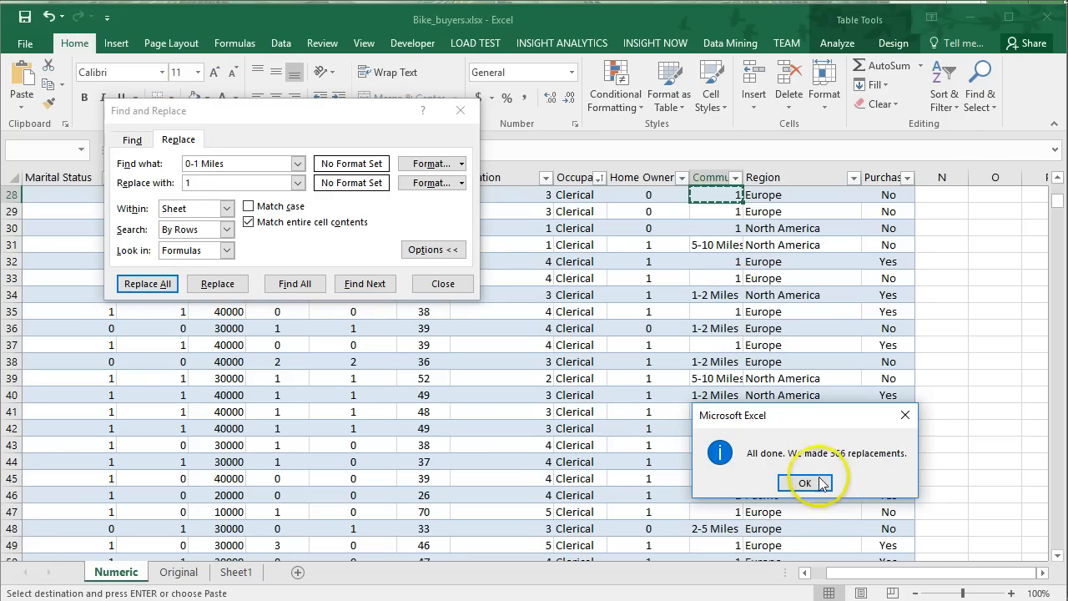
{"action": "left_click", "coordinate": [813, 478]}
Replace every 1-2 Miles entry in the commute column with 2.
{"action": "left_click", "coordinate": [703, 329]}
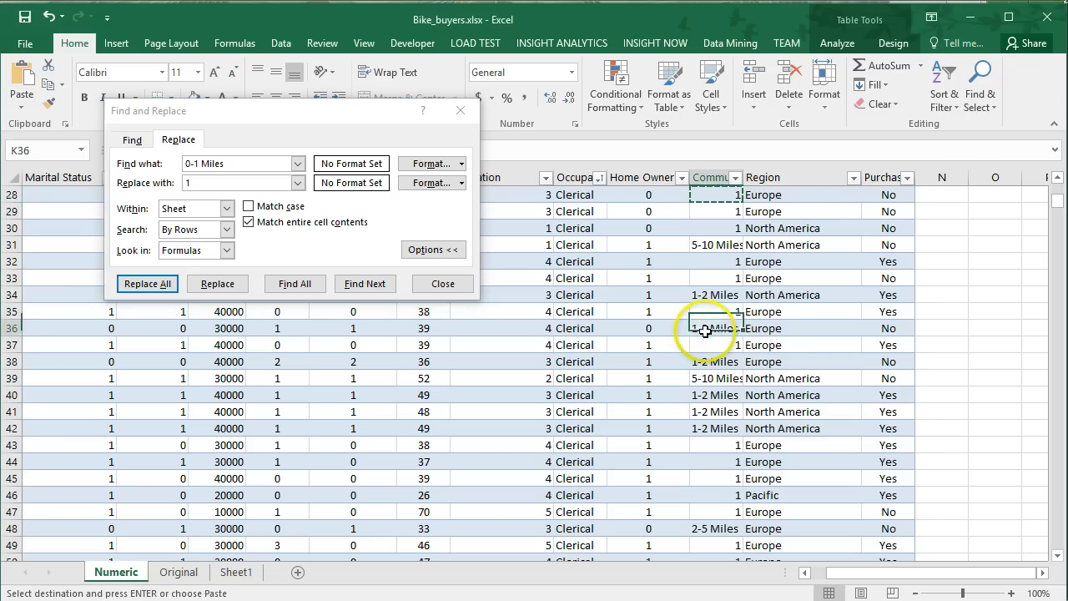
{"action": "key", "text": "ctrl+c"}
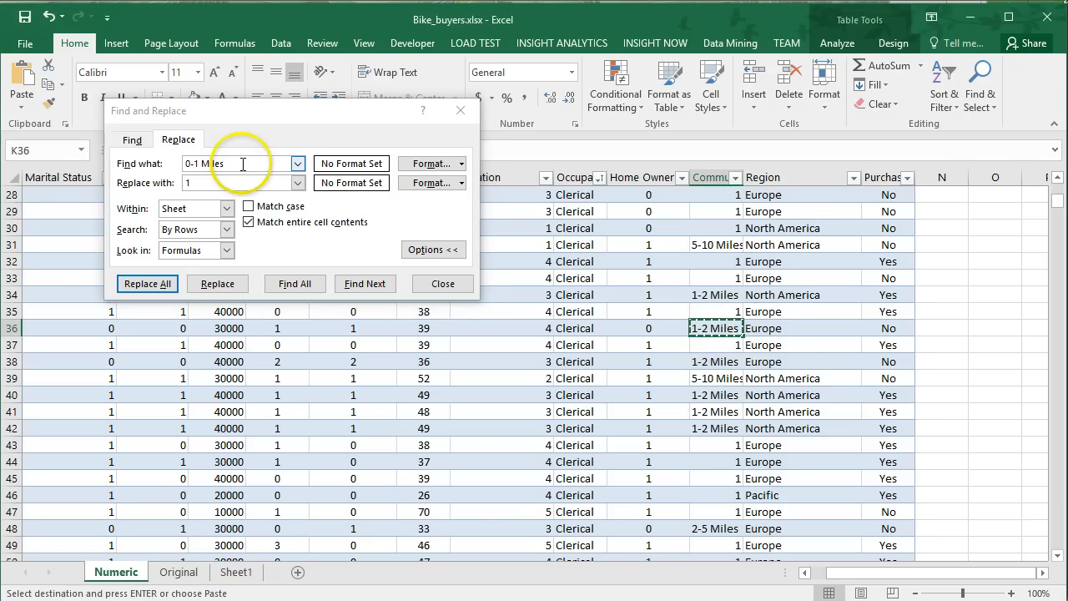
{"action": "left_click_drag", "start_coordinate": [243, 164], "coordinate": [157, 165]}
{"action": "key", "text": "ctrl+v"}
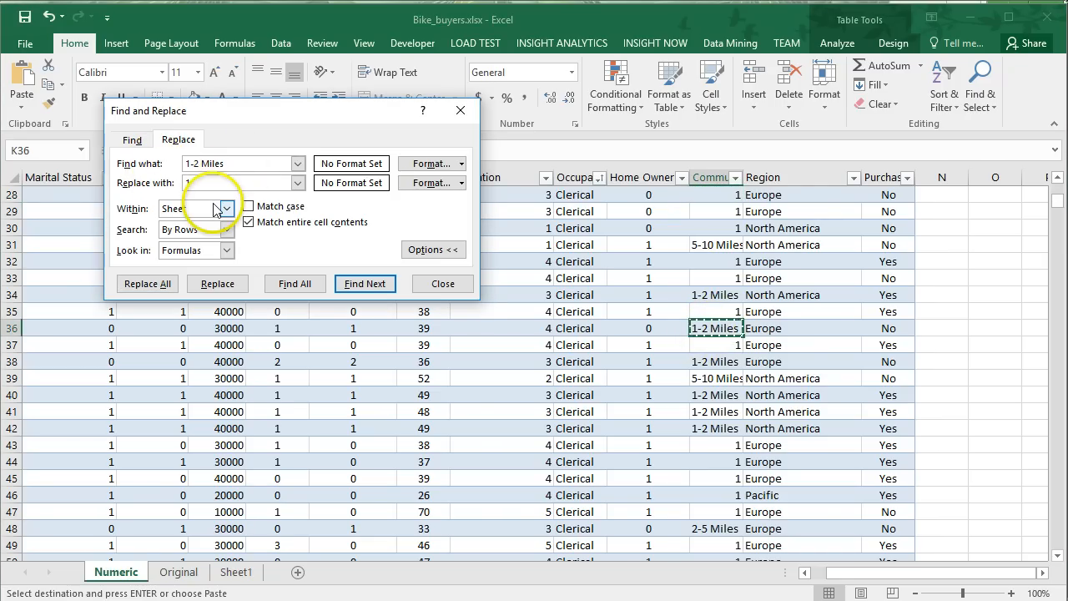
{"action": "left_click", "coordinate": [147, 284]}
{"action": "left_click", "coordinate": [804, 482]}
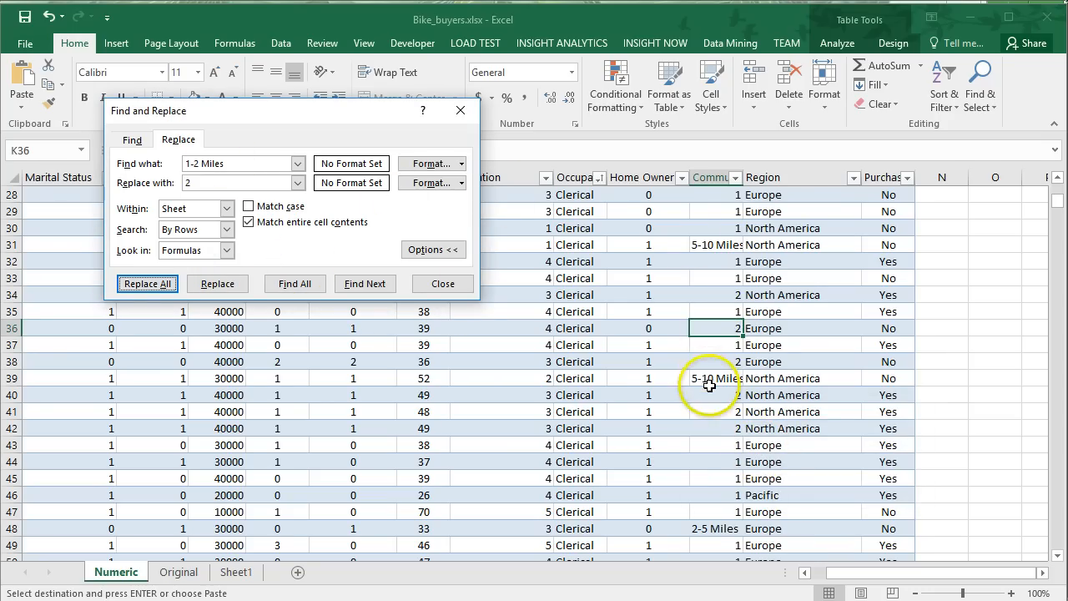
Replace every 2-5 Miles entry in the commute column with 3.
{"action": "left_click", "coordinate": [707, 527]}
{"action": "key", "text": "ctrl+c"}
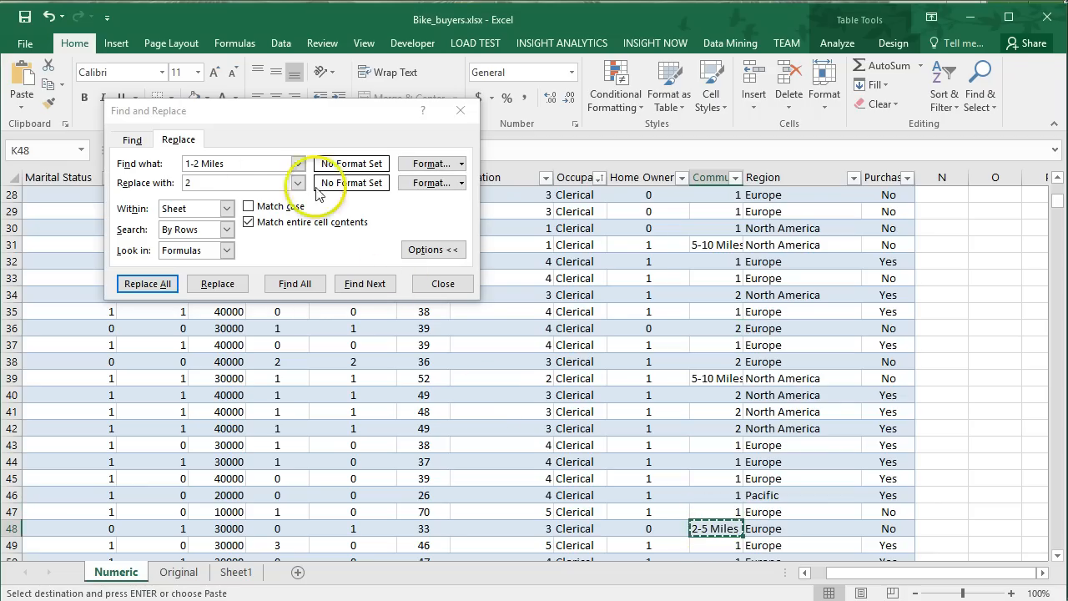
{"action": "left_click", "coordinate": [268, 166]}
{"action": "left_click_drag", "start_coordinate": [266, 166], "coordinate": [141, 164]}
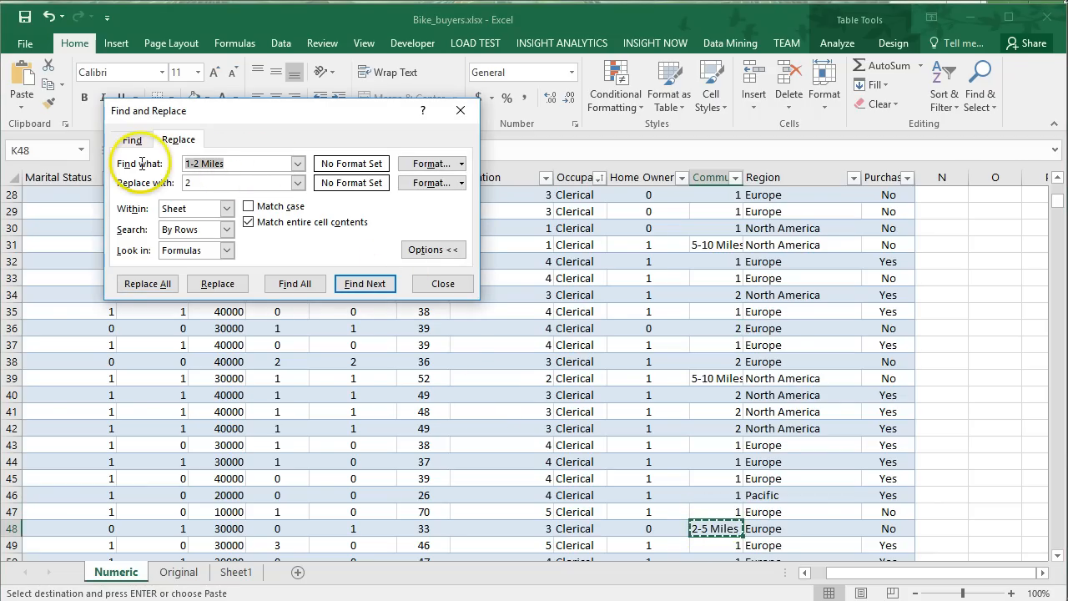
{"action": "key", "text": "ctrl+v"}
{"action": "type", "text": "3"}
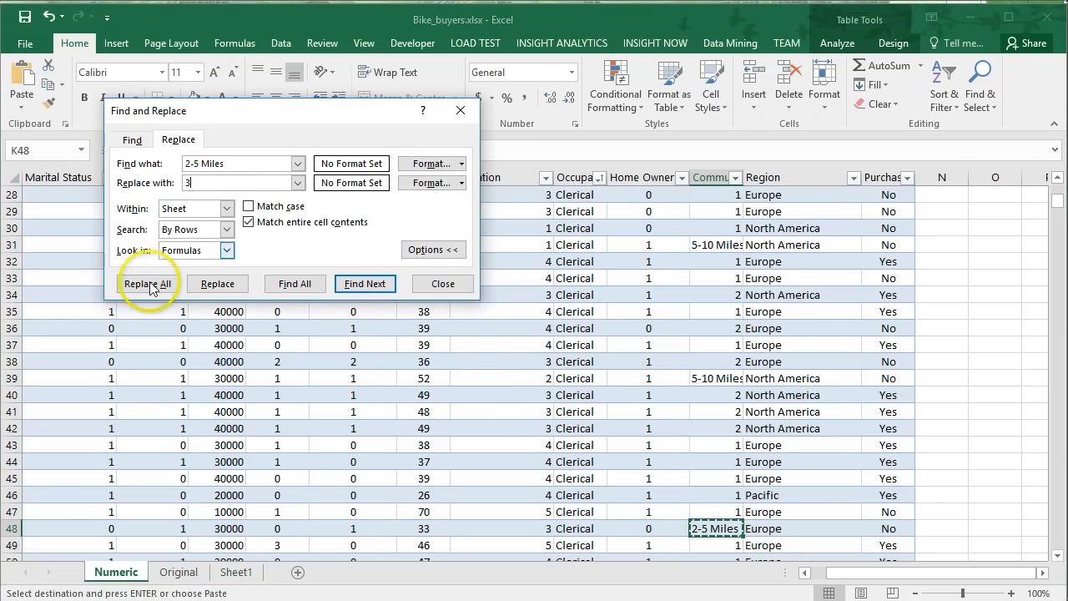
{"action": "left_click", "coordinate": [148, 283]}
{"action": "left_click", "coordinate": [800, 480]}
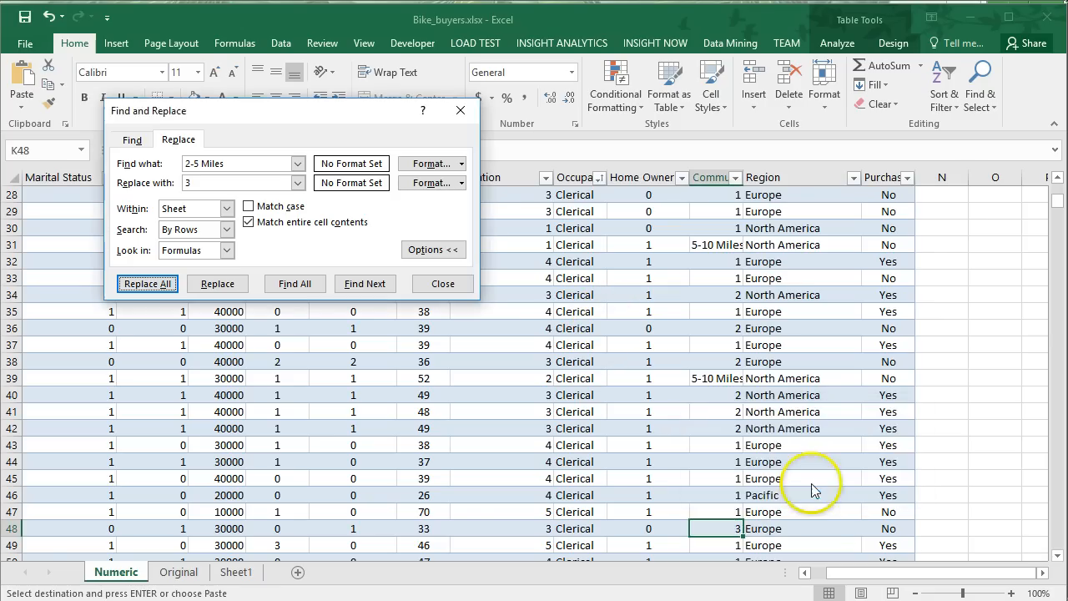
Replace every 5-10 Miles entry in the commute column with 4.
{"action": "left_click", "coordinate": [715, 378]}
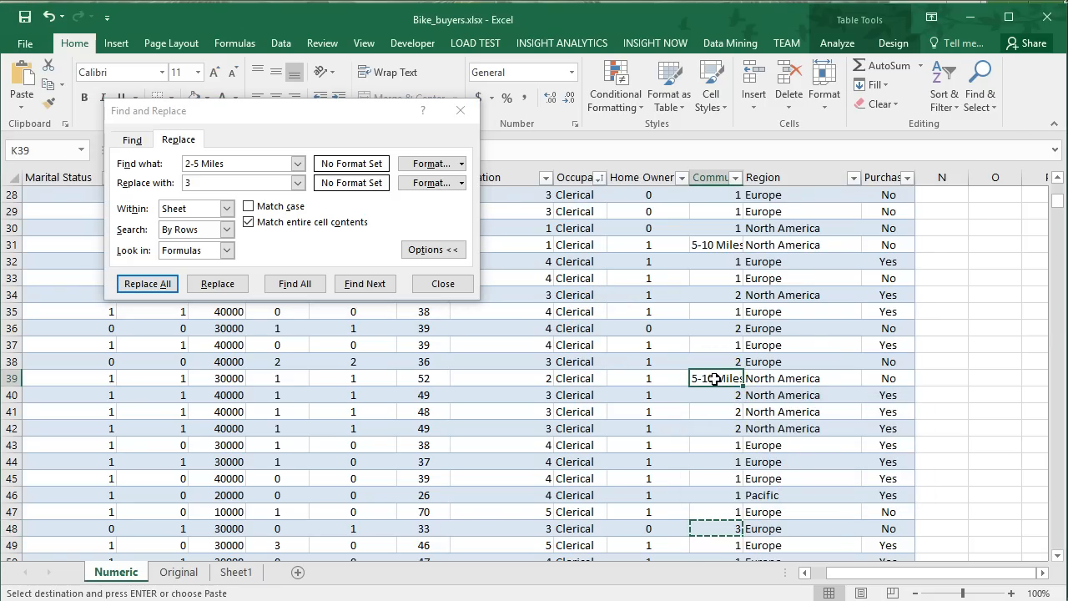
{"action": "key", "text": "ctrl+c"}
{"action": "left_click", "coordinate": [240, 163]}
{"action": "key", "text": "ctrl+a"}
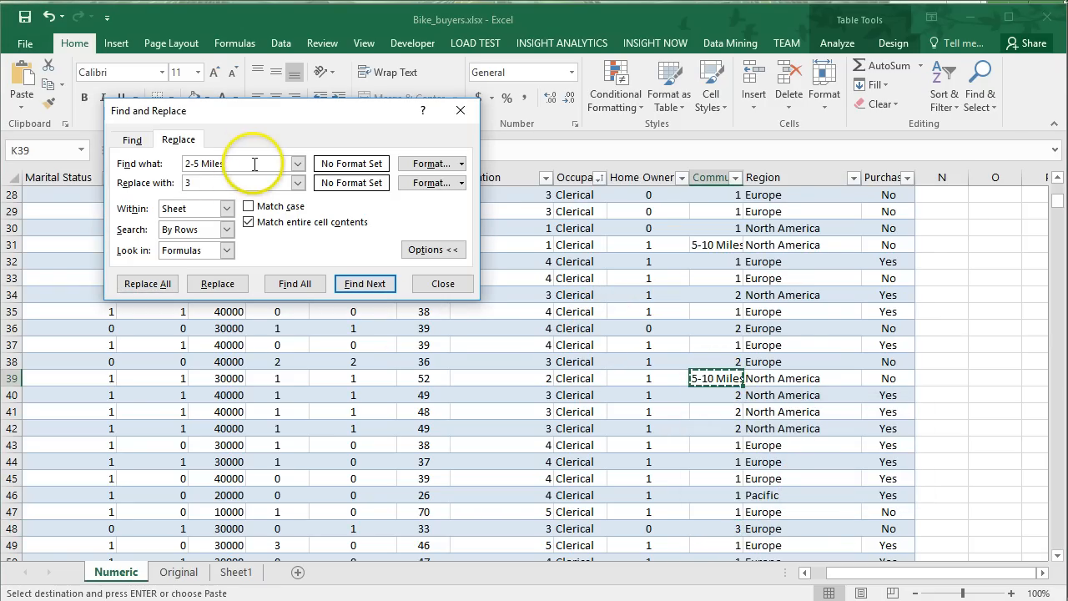
{"action": "key", "text": "ctrl+v"}
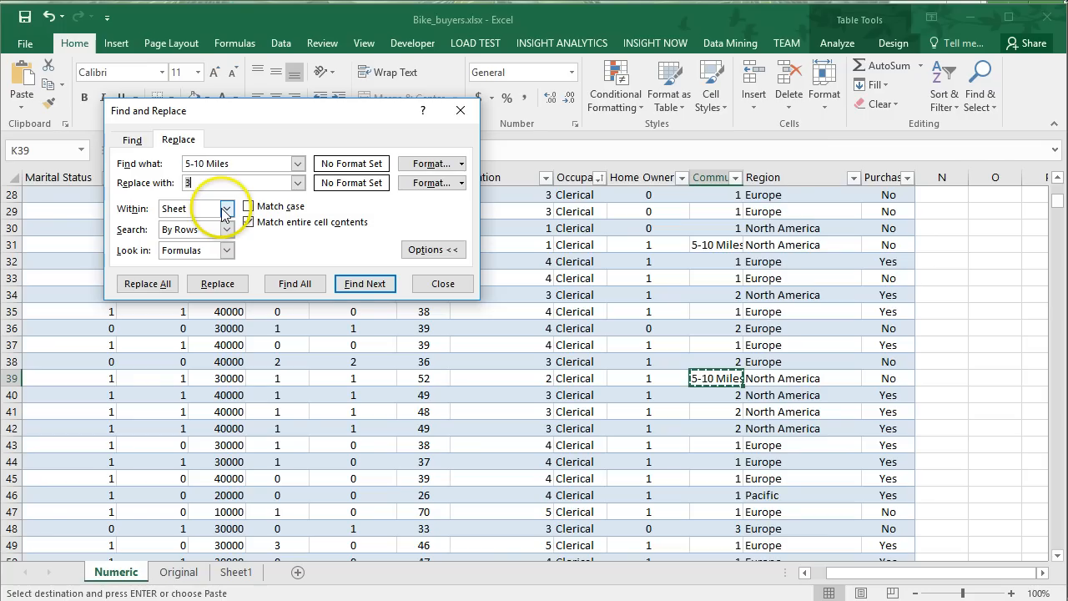
{"action": "type", "text": "4"}
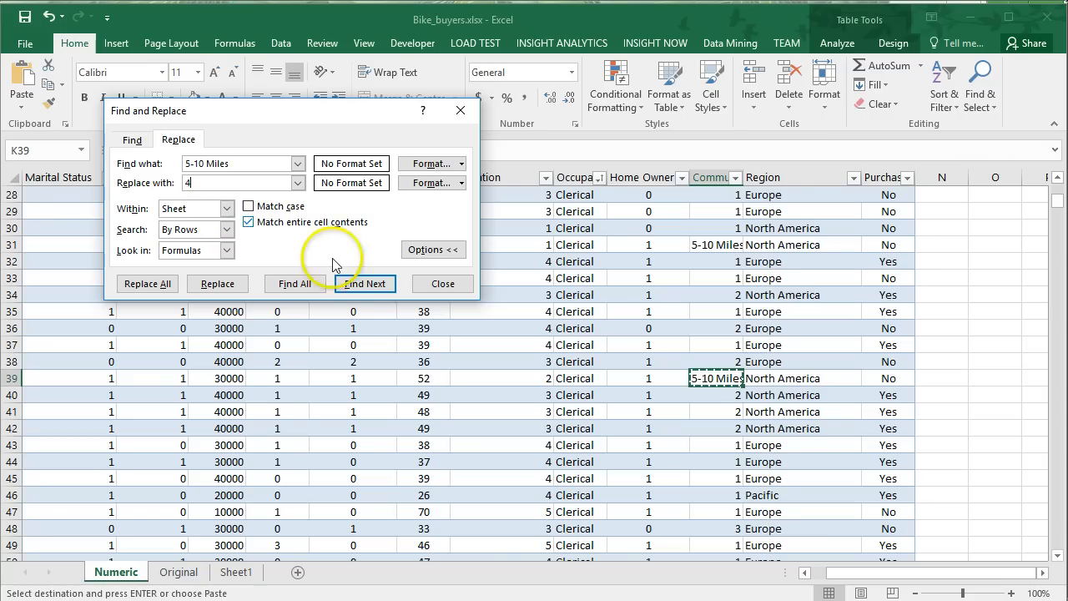
{"action": "left_click", "coordinate": [147, 286]}
{"action": "left_click", "coordinate": [803, 479]}
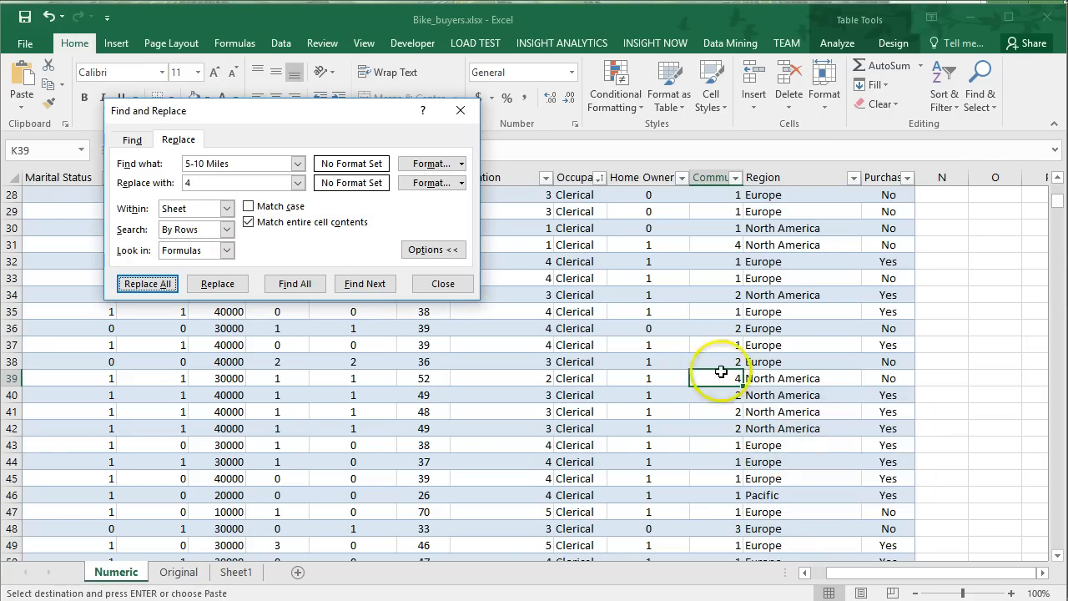
Locate a 10+ Miles entry further down the commute column and replace all such entries with 5.
{"action": "scroll", "coordinate": [706, 357], "scroll_direction": "down", "scroll_amount": 13}
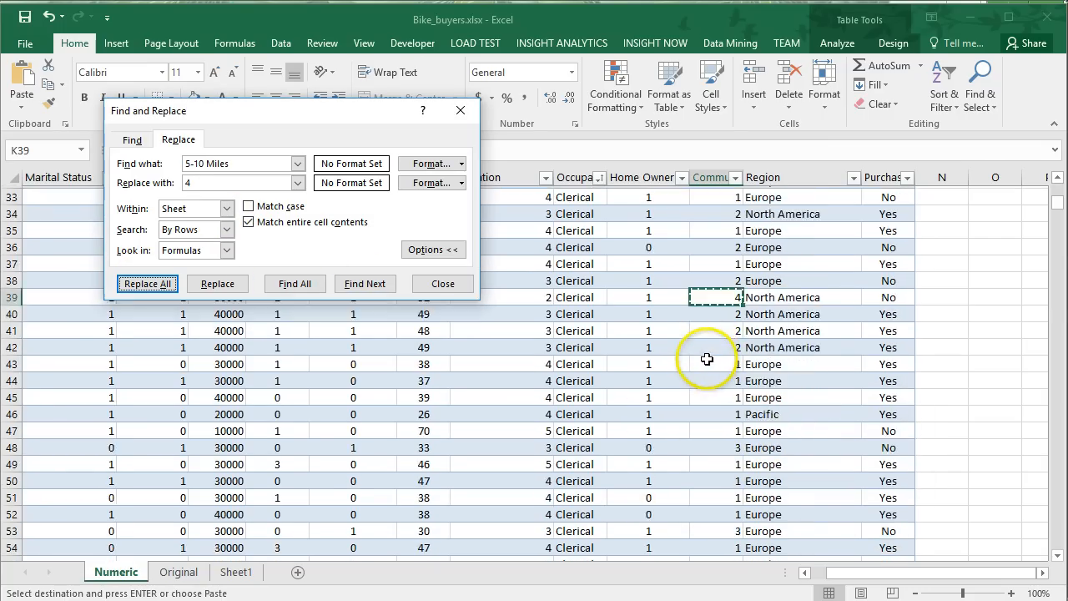
{"action": "scroll", "coordinate": [682, 406], "scroll_direction": "down", "scroll_amount": 20}
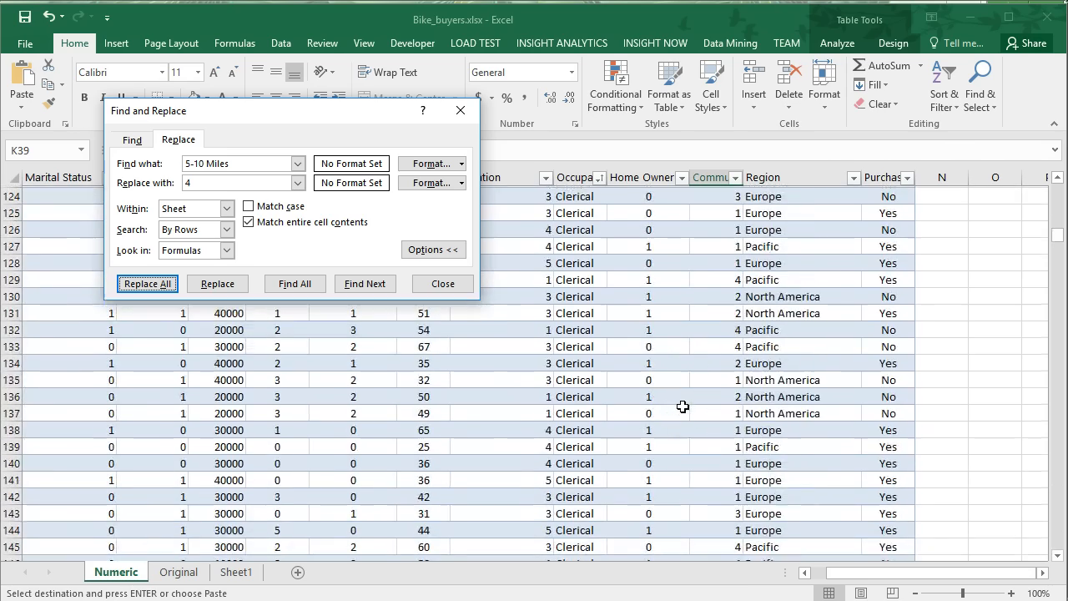
{"action": "scroll", "coordinate": [682, 406], "scroll_direction": "down", "scroll_amount": 3}
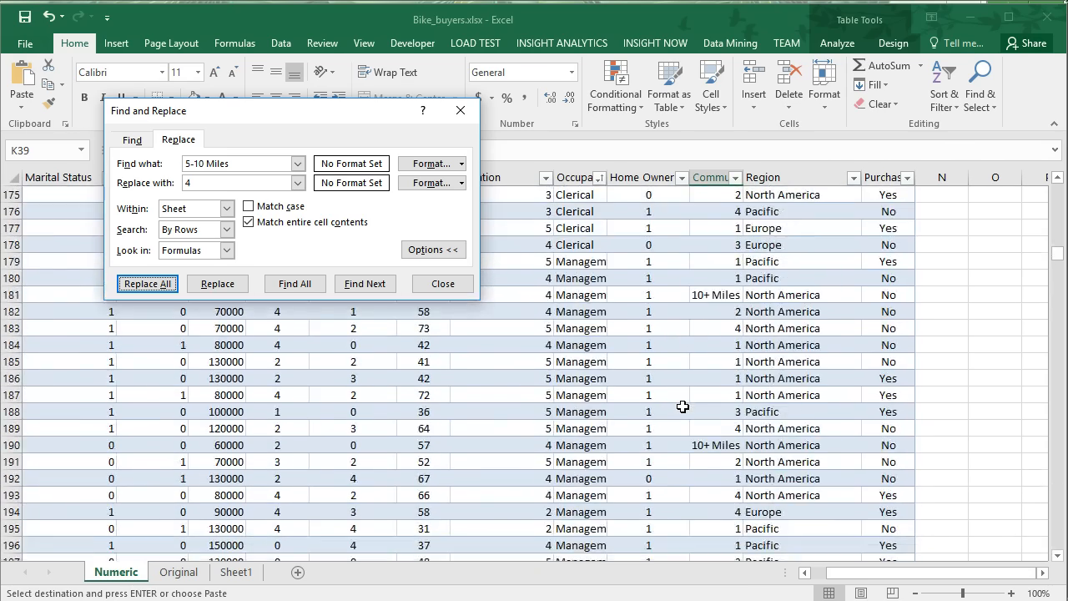
{"action": "left_click", "coordinate": [709, 296]}
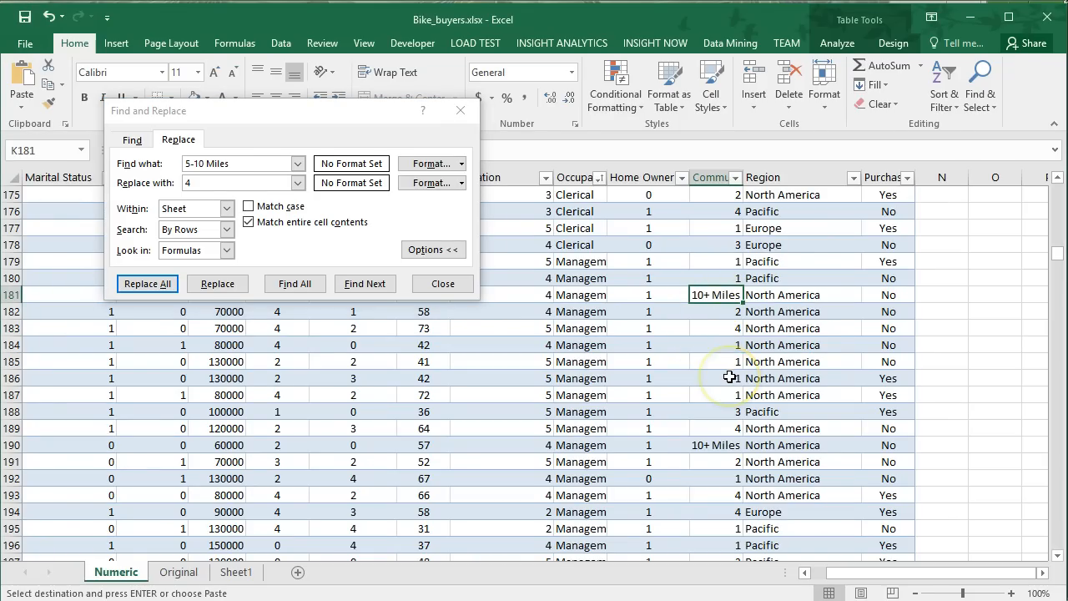
{"action": "left_click", "coordinate": [250, 162]}
{"action": "key", "text": "ctrl+a"}
{"action": "key", "text": "ctrl+v"}
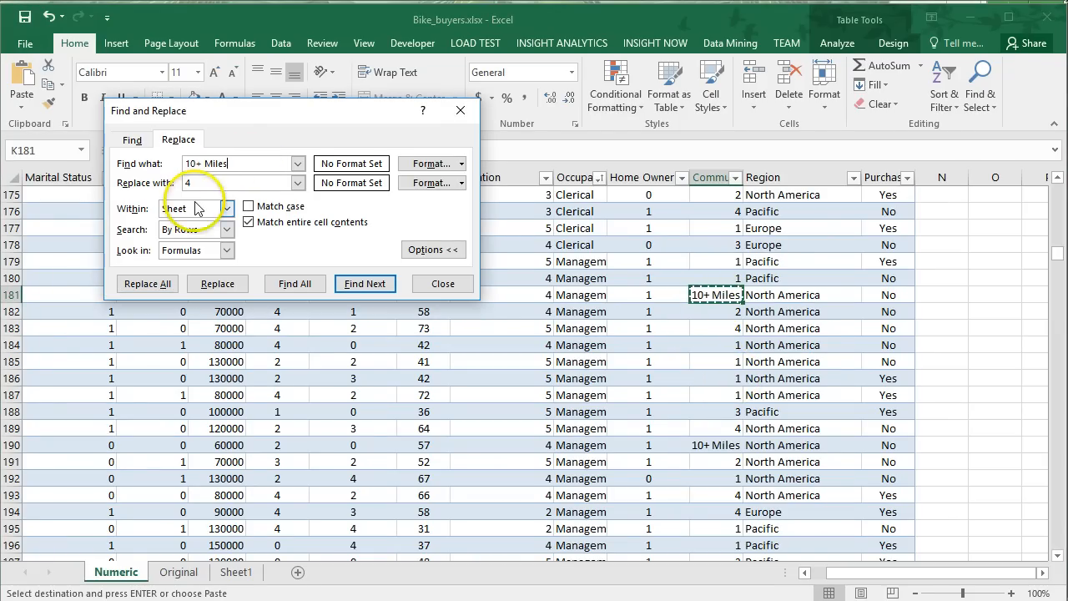
{"action": "type", "text": "5"}
{"action": "left_click", "coordinate": [147, 283]}
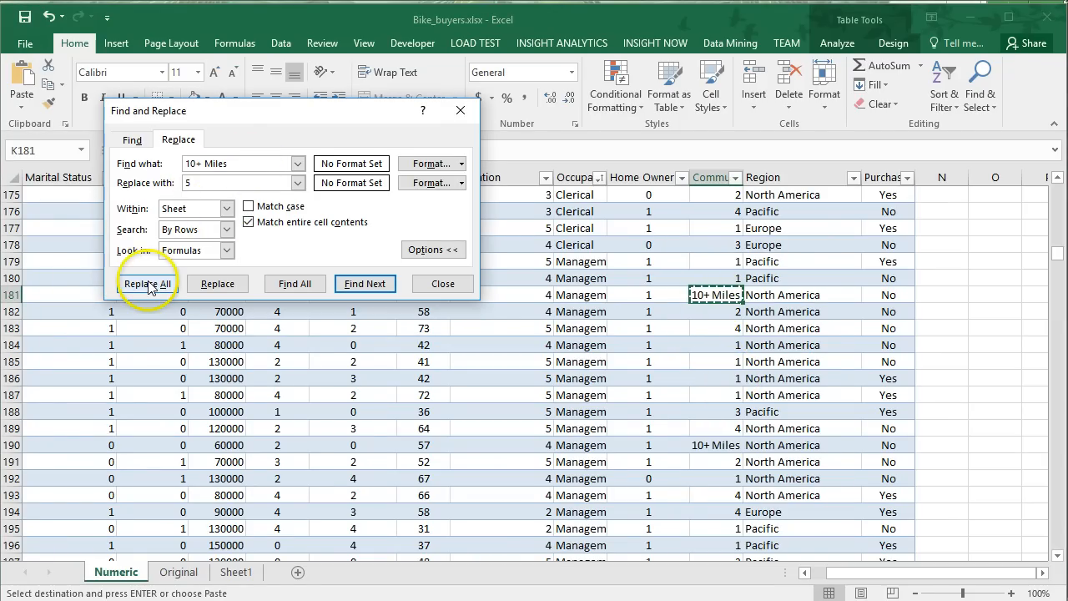
{"action": "left_click", "coordinate": [804, 482]}
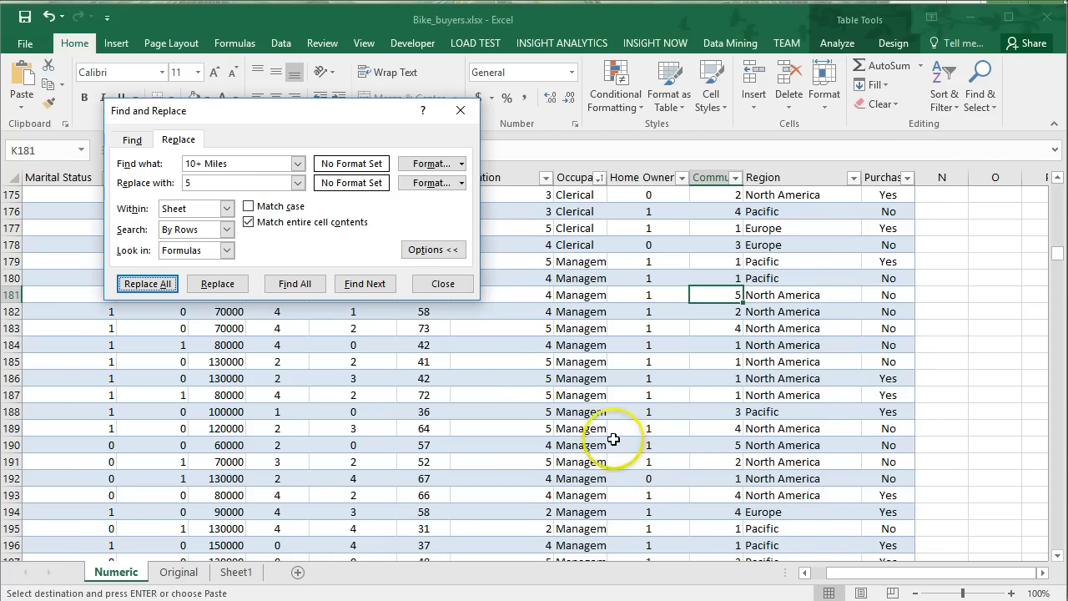
In the purchase column after Region, replace every Yes with 1 and every No with 0.
{"action": "left_click", "coordinate": [792, 247]}
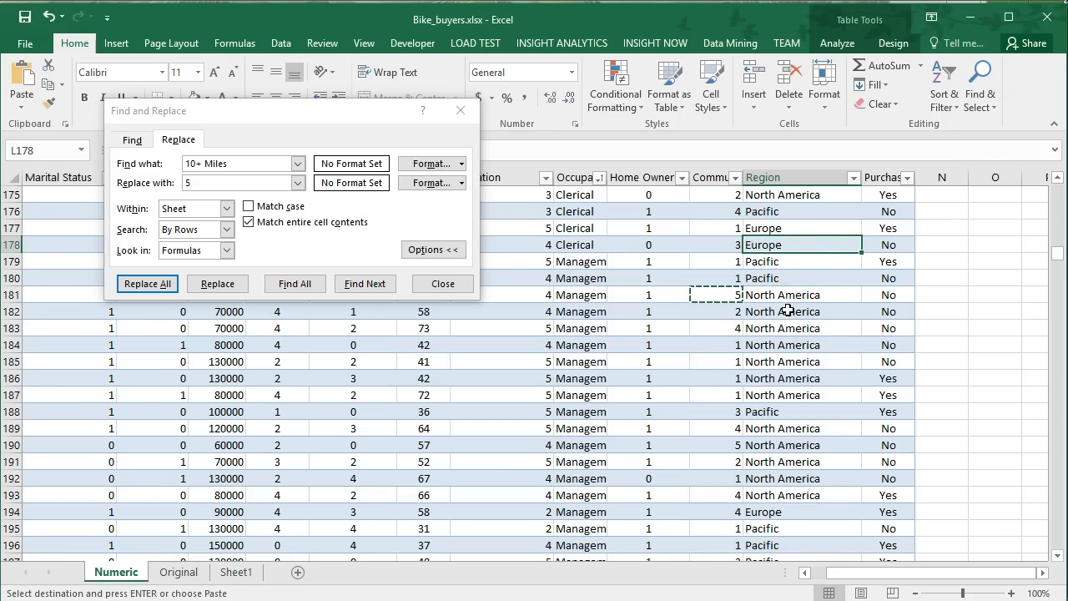
{"action": "left_click", "coordinate": [885, 177]}
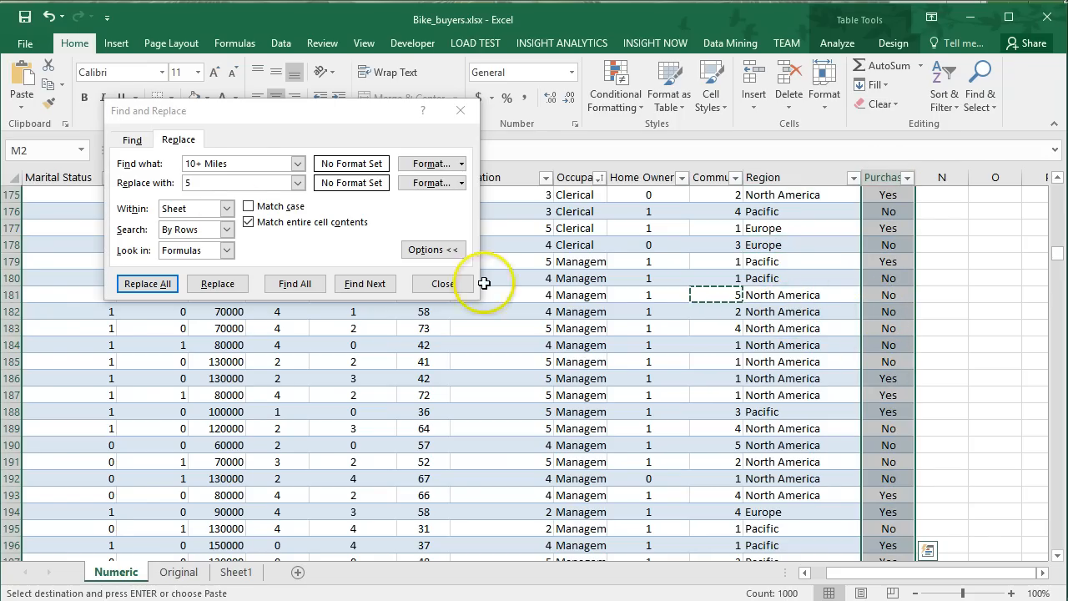
{"action": "left_click", "coordinate": [121, 152]}
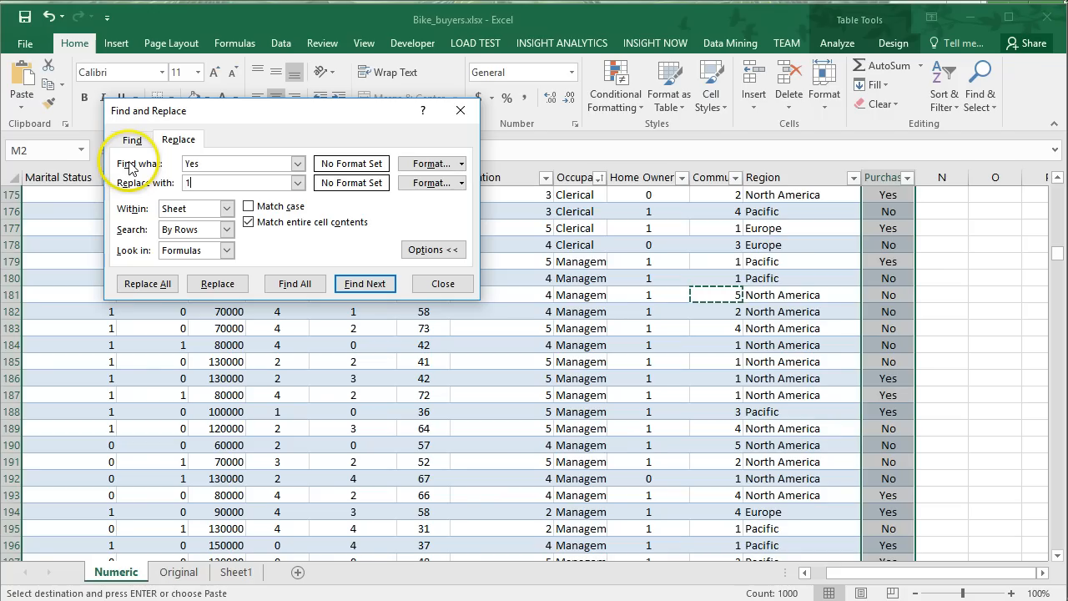
{"action": "left_click", "coordinate": [144, 284]}
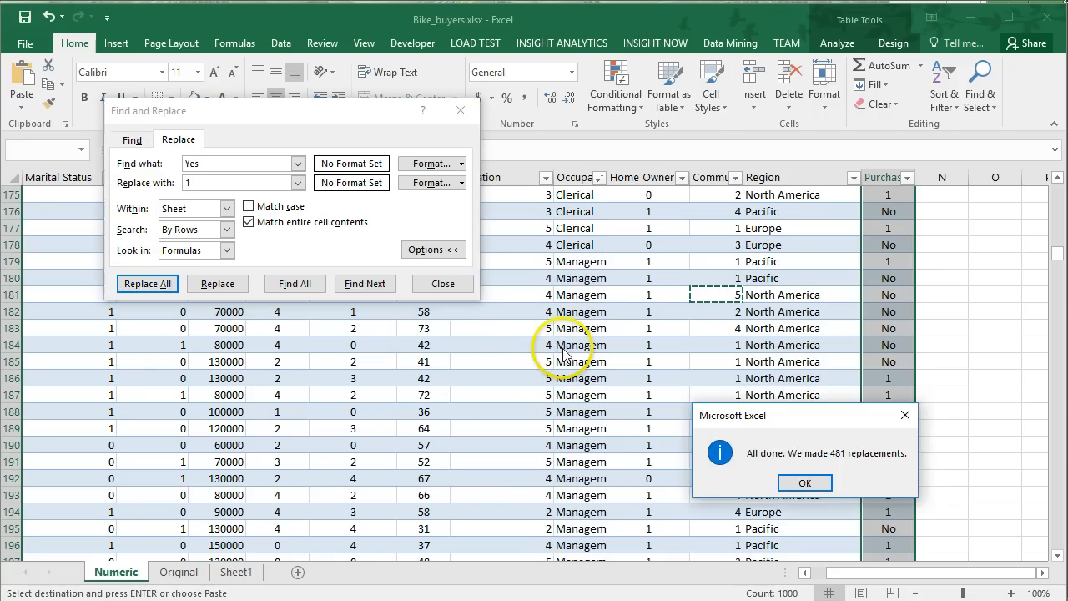
{"action": "left_click", "coordinate": [802, 482]}
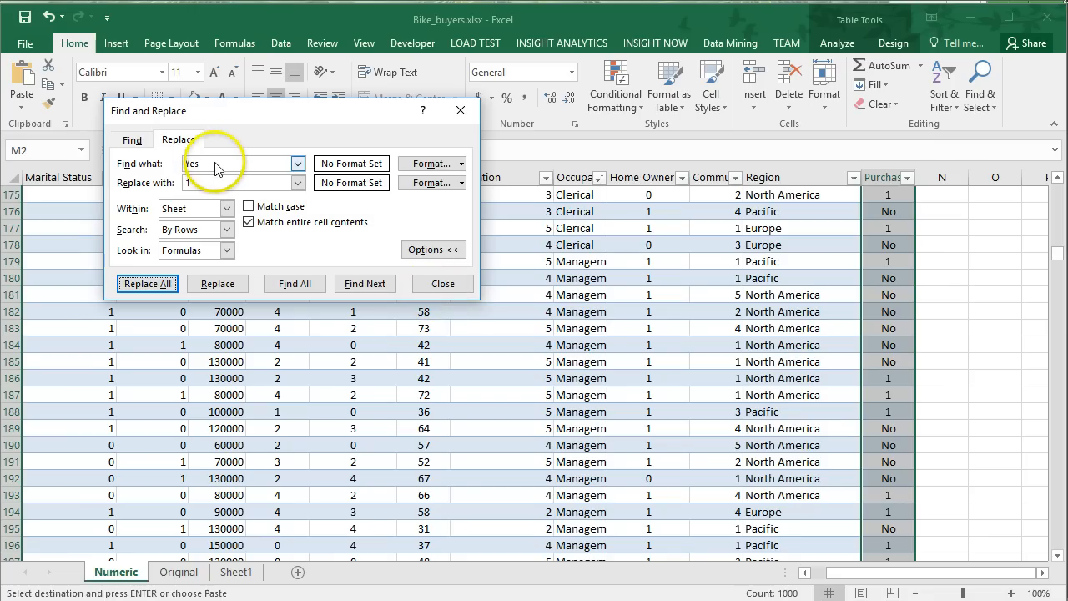
{"action": "left_click", "coordinate": [154, 162]}
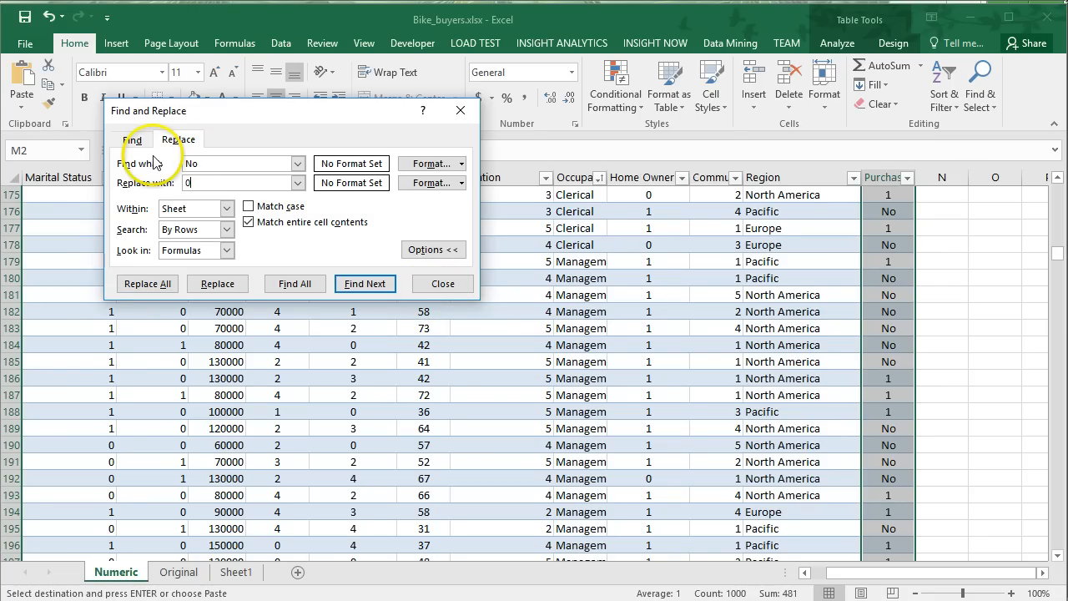
{"action": "left_click", "coordinate": [143, 284]}
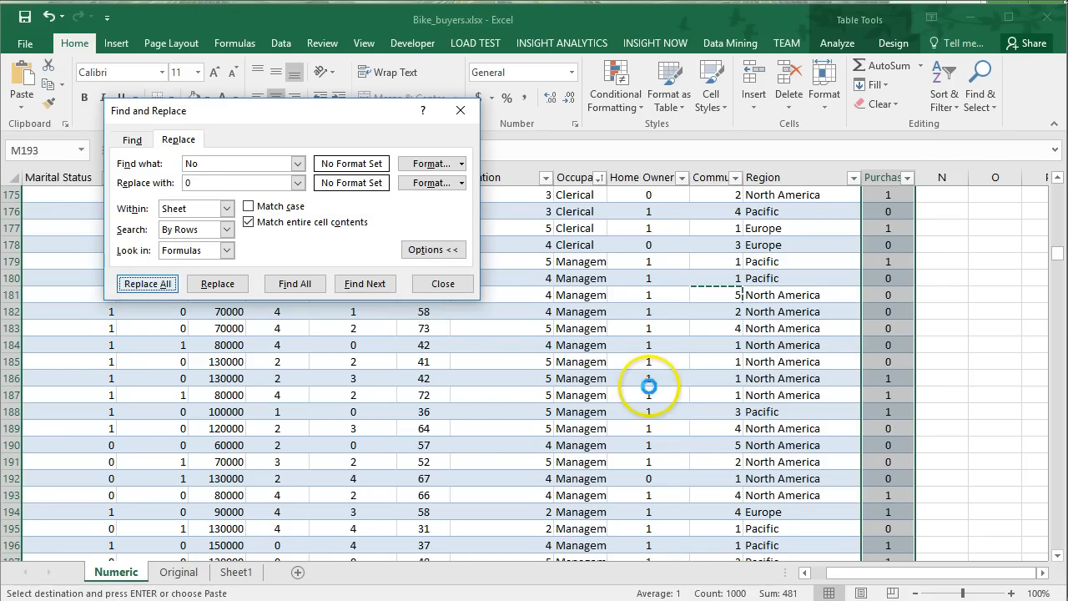
Close Find and Replace, return to the Occupation header cell, and save the workbook.
{"action": "left_click", "coordinate": [803, 483]}
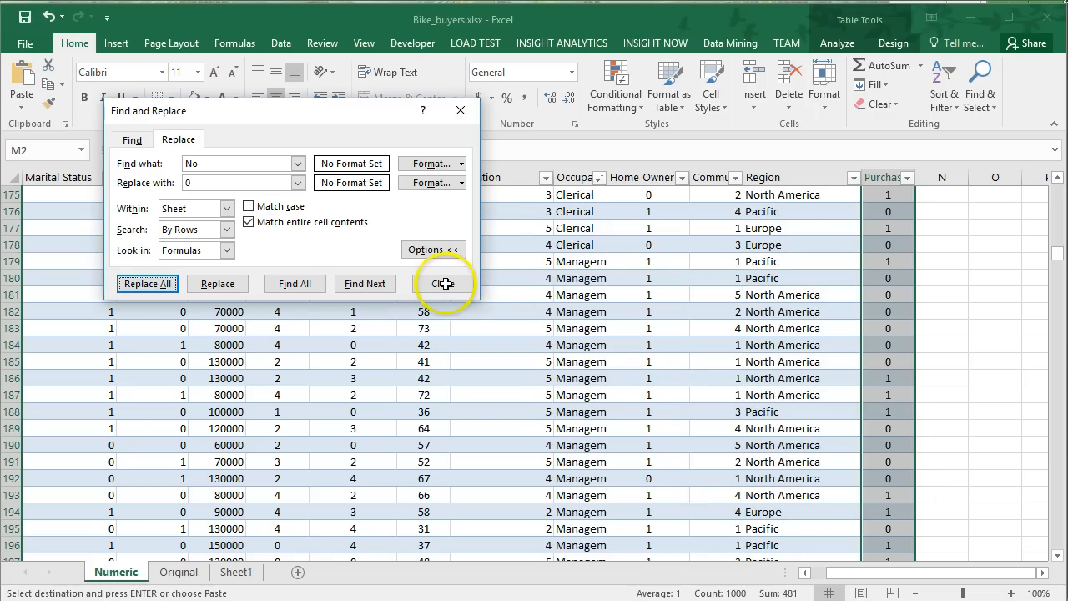
{"action": "left_click", "coordinate": [443, 284]}
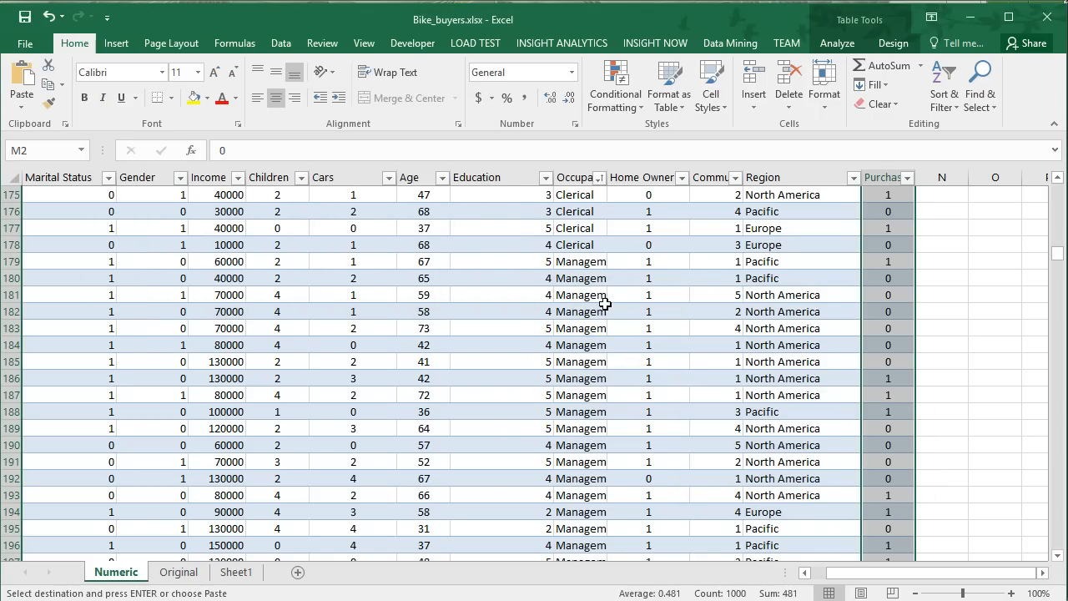
{"action": "left_click", "coordinate": [605, 304]}
{"action": "key", "text": "ctrl+Up"}
{"action": "key", "text": "ctrl+s"}
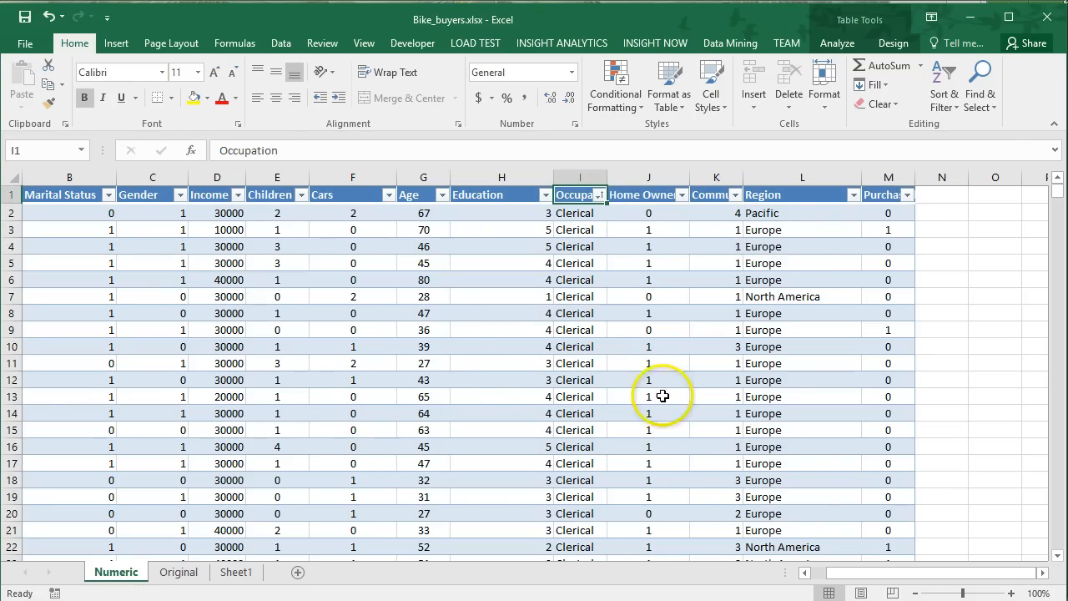
Move the whole Occupation column so it sits directly before the Purchased Bike column.
{"action": "left_click_drag", "start_coordinate": [912, 572], "coordinate": [877, 577]}
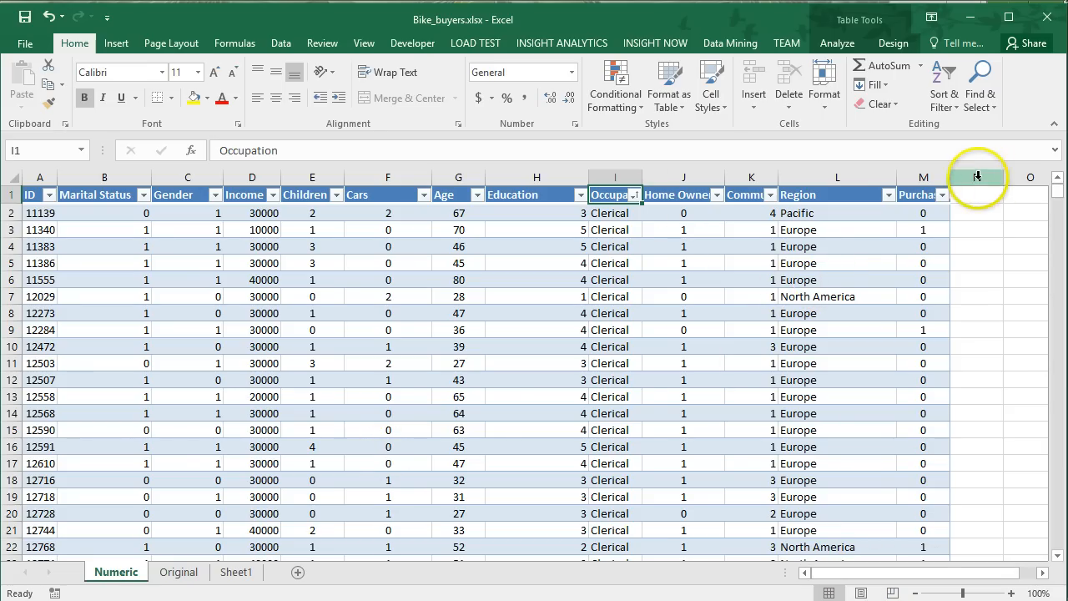
{"action": "left_click", "coordinate": [618, 176]}
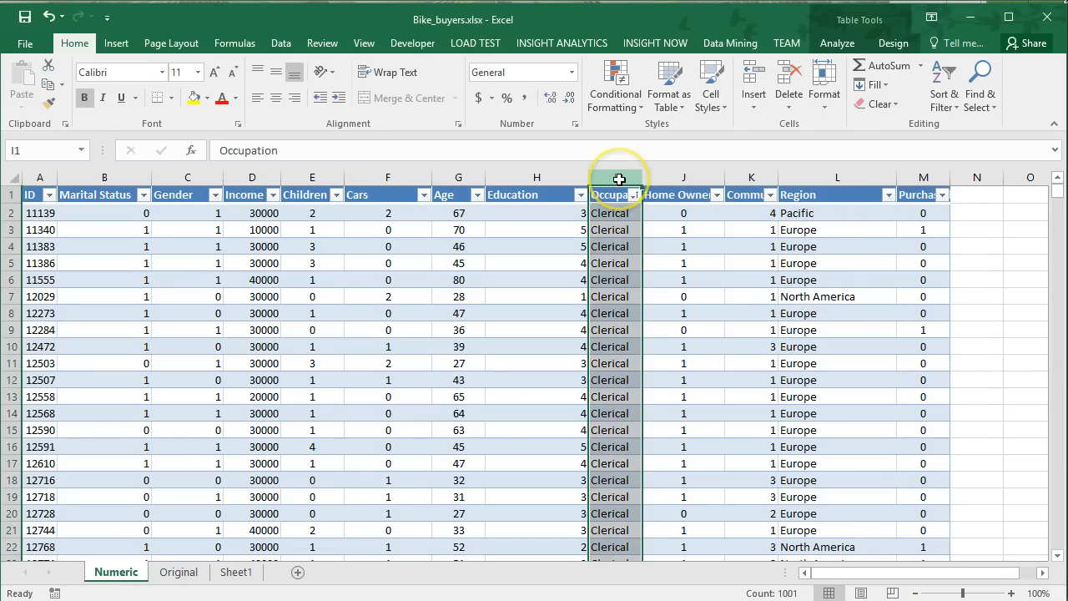
{"action": "key", "text": "ctrl+x"}
{"action": "left_click", "coordinate": [917, 176]}
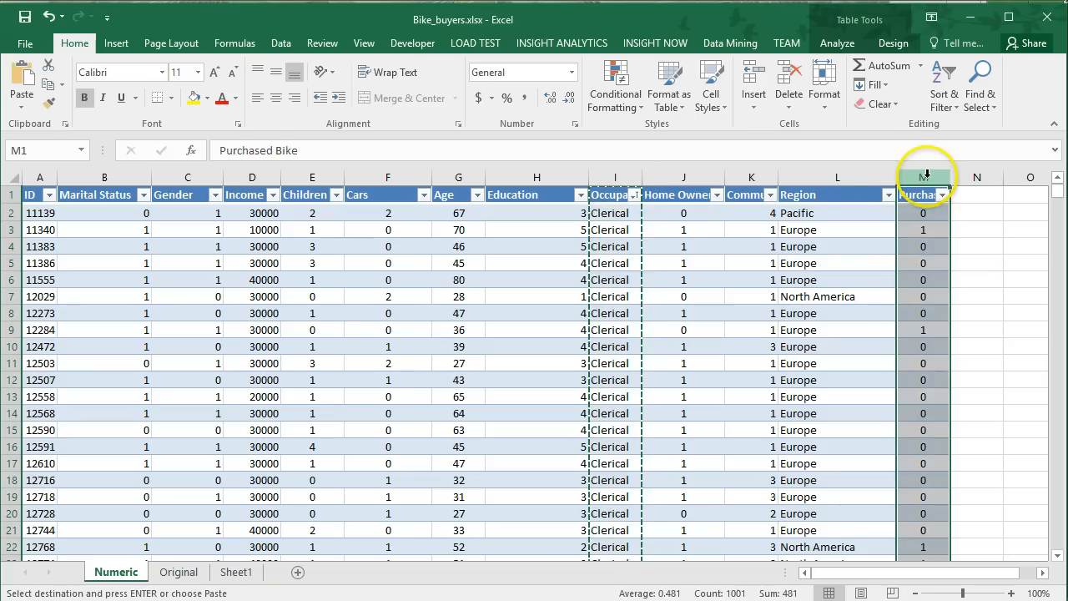
{"action": "right_click", "coordinate": [921, 175]}
{"action": "left_click", "coordinate": [984, 294]}
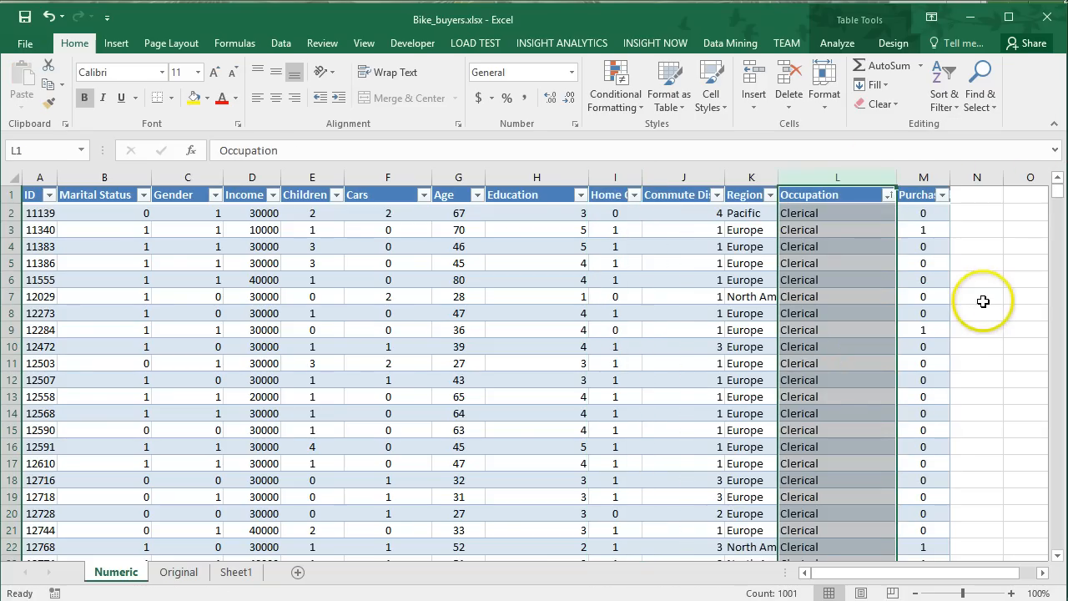
Move the whole Purchased Bike column so it sits directly before the Region column.
{"action": "left_click", "coordinate": [915, 175]}
{"action": "key", "text": "ctrl+x"}
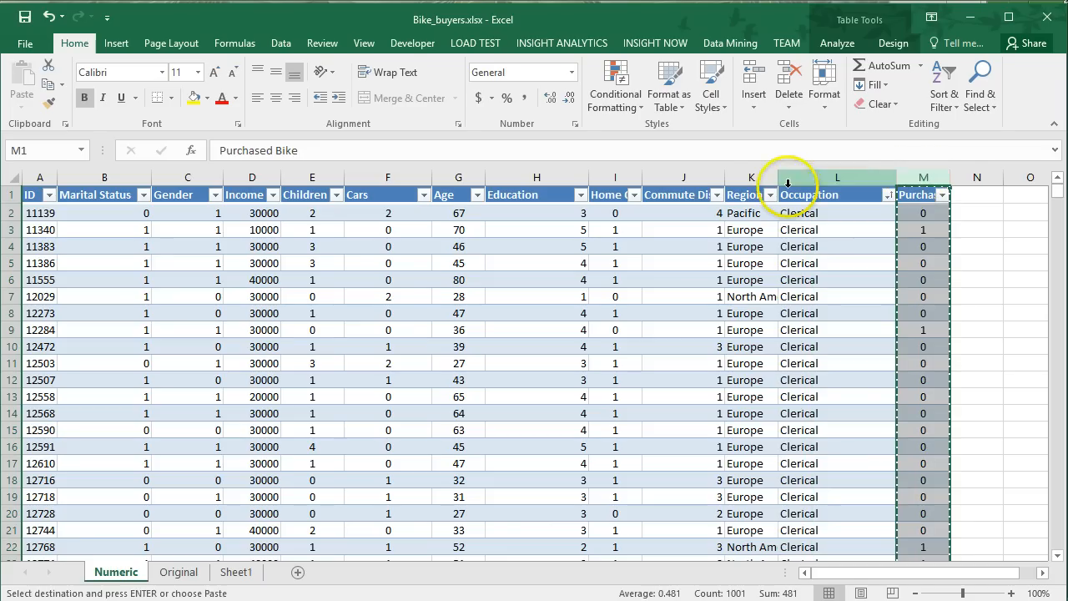
{"action": "right_click", "coordinate": [753, 176]}
{"action": "left_click", "coordinate": [800, 297]}
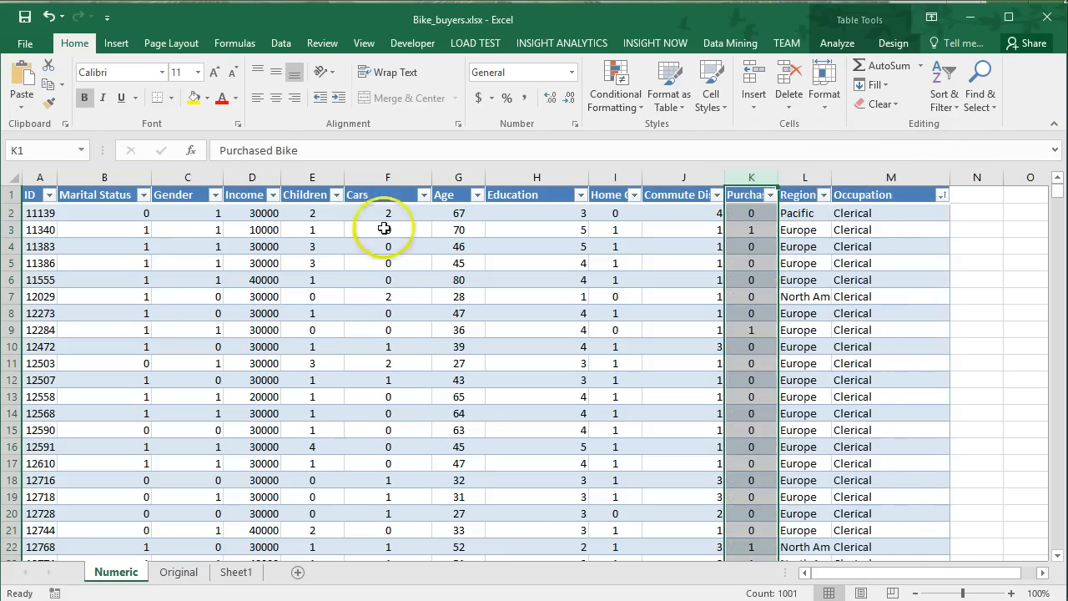
{"action": "left_click", "coordinate": [103, 196]}
{"action": "mouse_move", "coordinate": [104, 196]}
{"action": "left_mouse_down"}
{"action": "mouse_move", "coordinate": [483, 222]}
{"action": "mouse_move", "coordinate": [710, 269]}
{"action": "mouse_move", "coordinate": [756, 377]}
{"action": "left_mouse_up"}
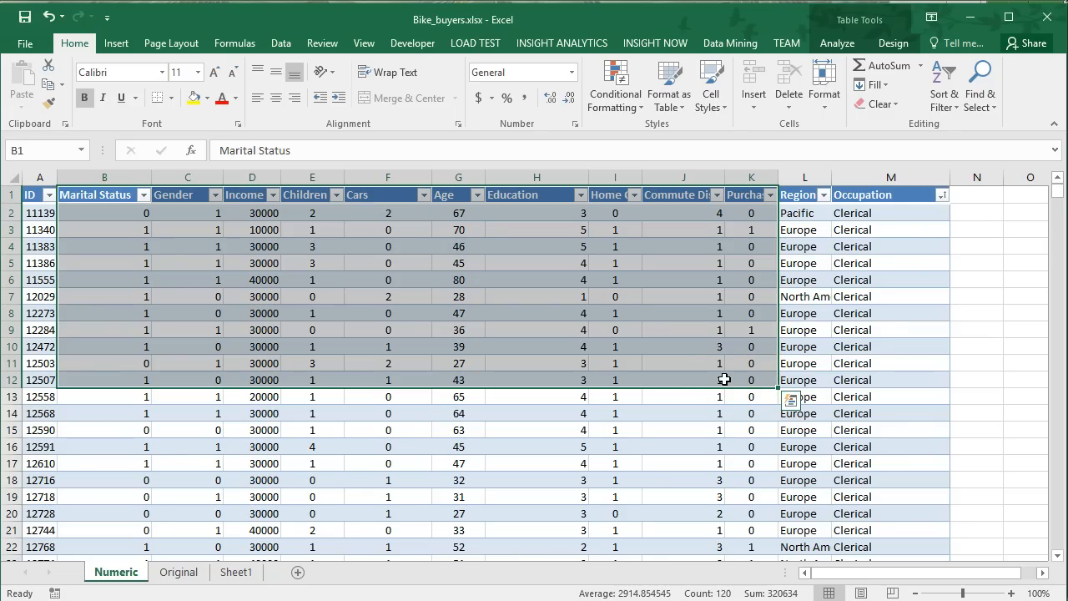
{"action": "left_click", "coordinate": [523, 316]}
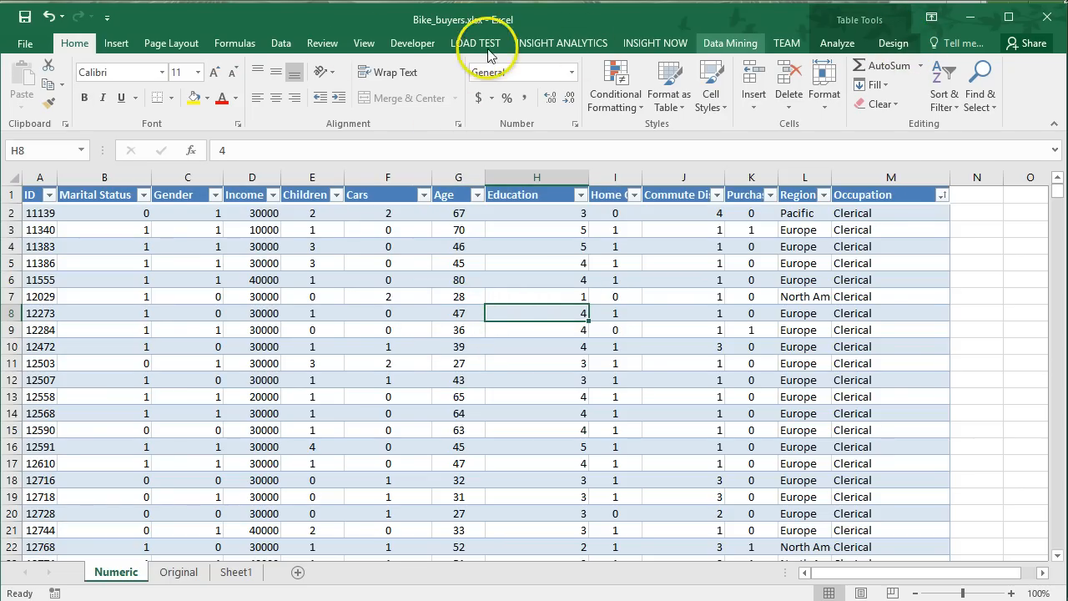
Enable the Analysis ToolPak and Solver Add-in through the Excel add-ins options.
{"action": "left_click", "coordinate": [280, 43]}
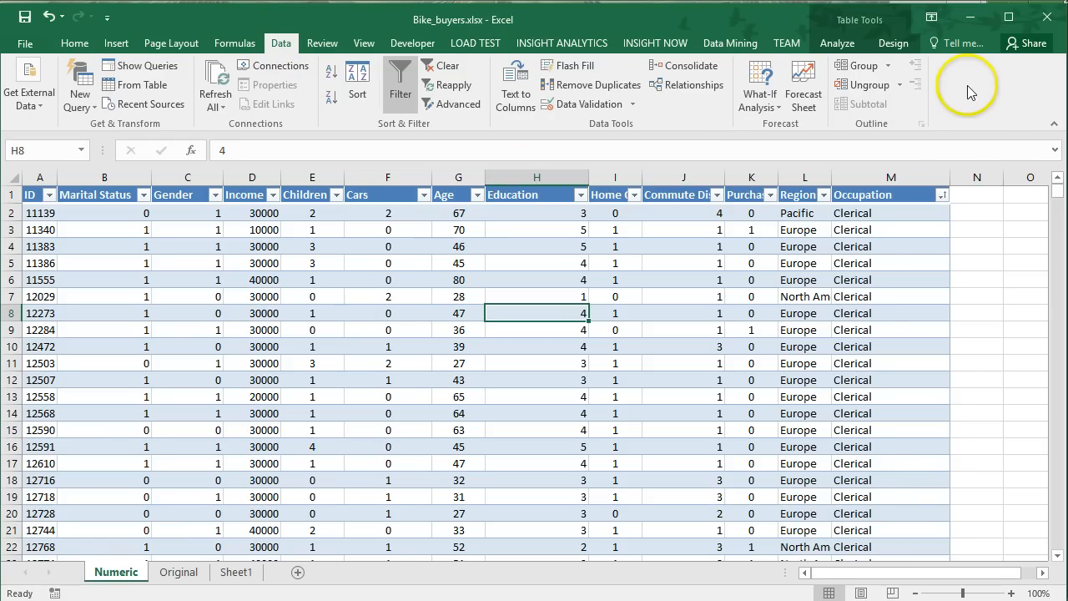
{"action": "left_click", "coordinate": [25, 41]}
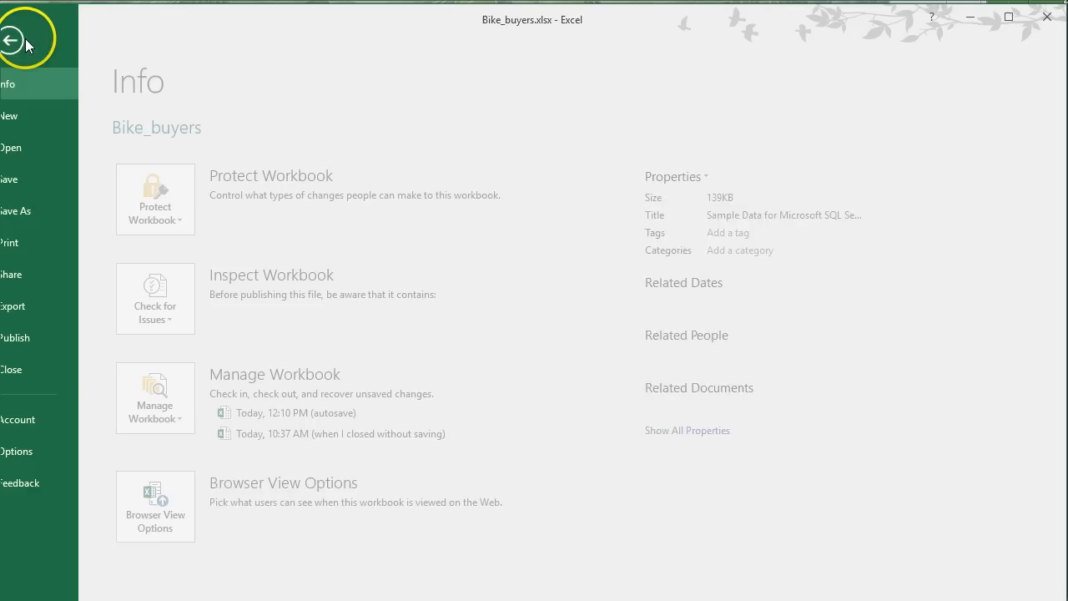
{"action": "left_click", "coordinate": [33, 452]}
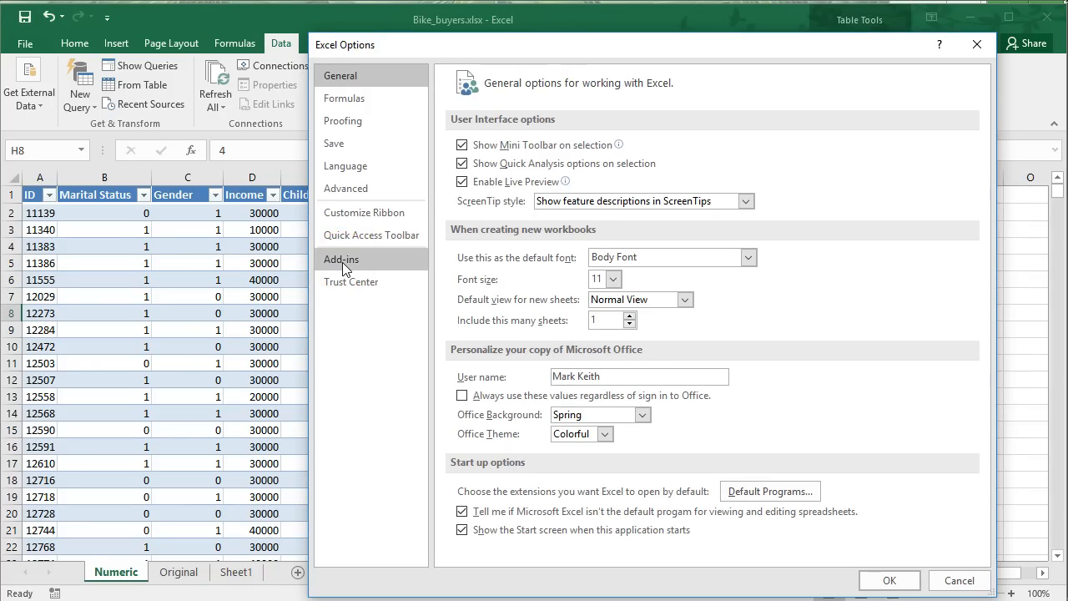
{"action": "left_click", "coordinate": [342, 262]}
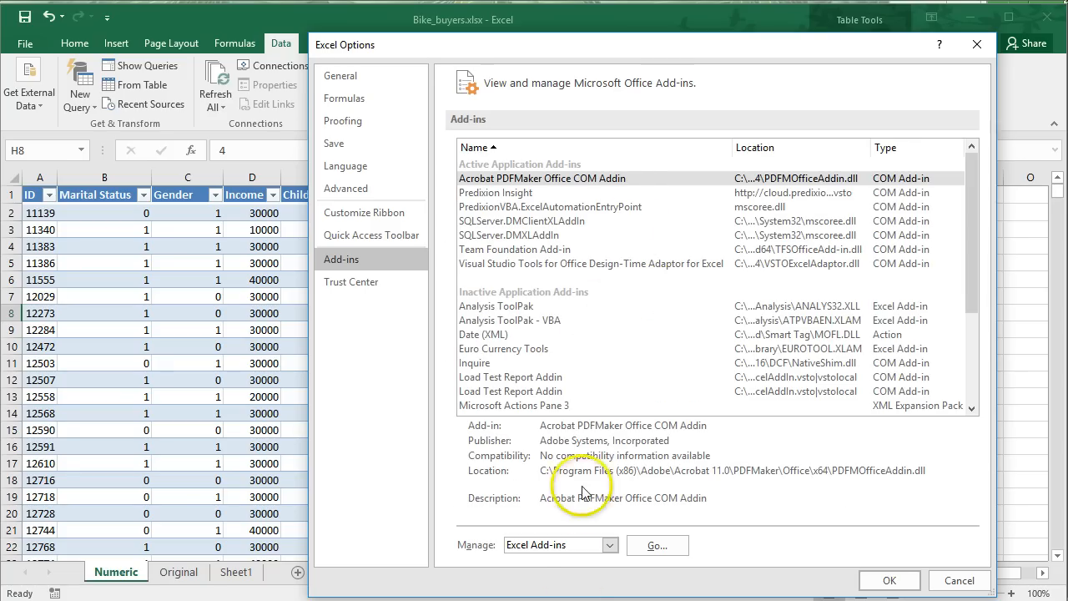
{"action": "left_click", "coordinate": [658, 549]}
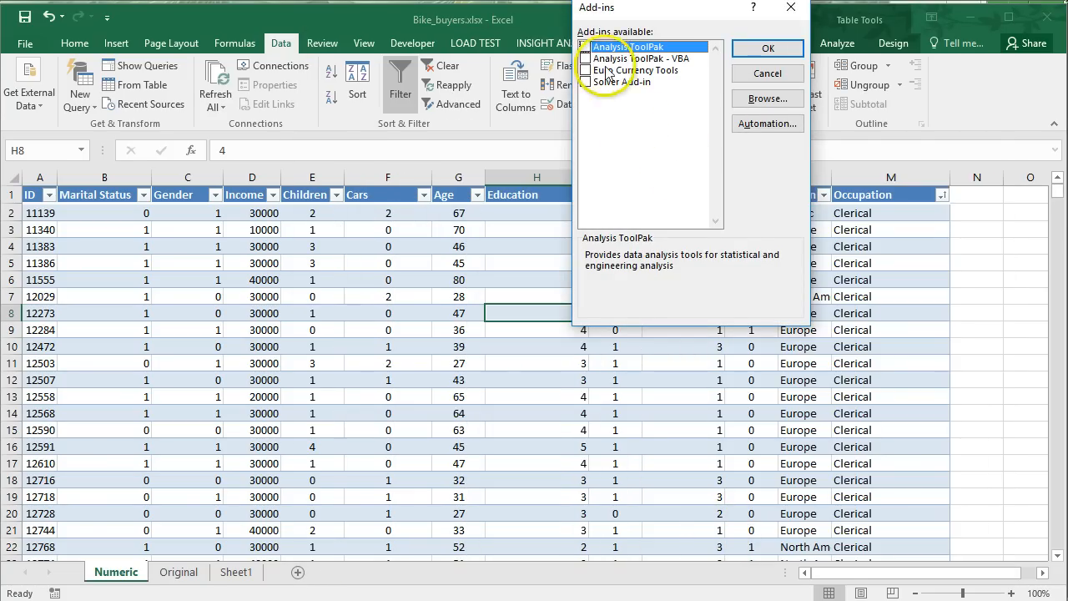
{"action": "left_click", "coordinate": [586, 48]}
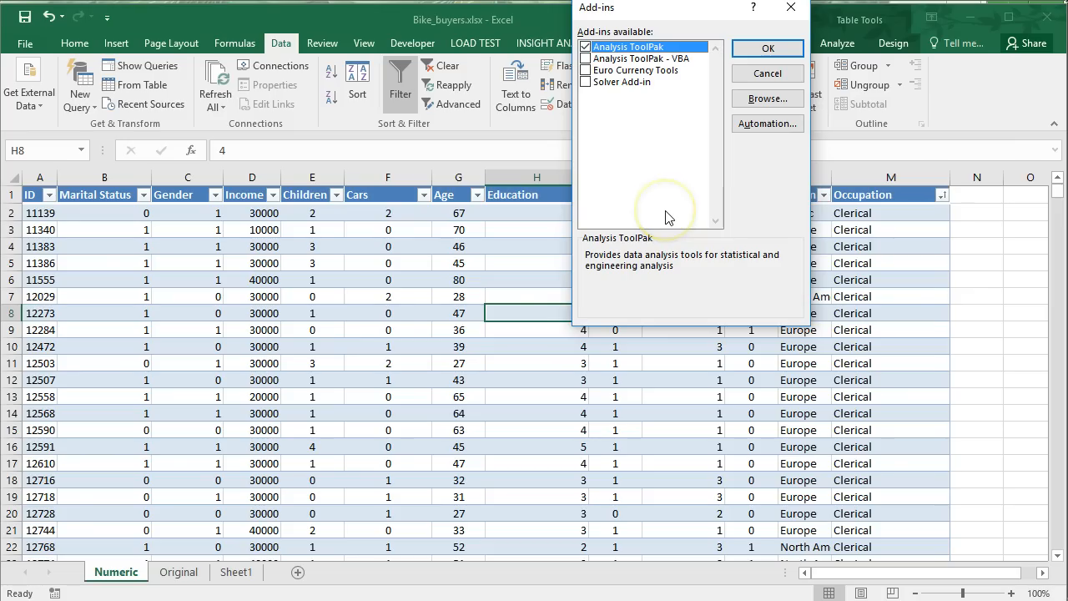
{"action": "left_click", "coordinate": [585, 82]}
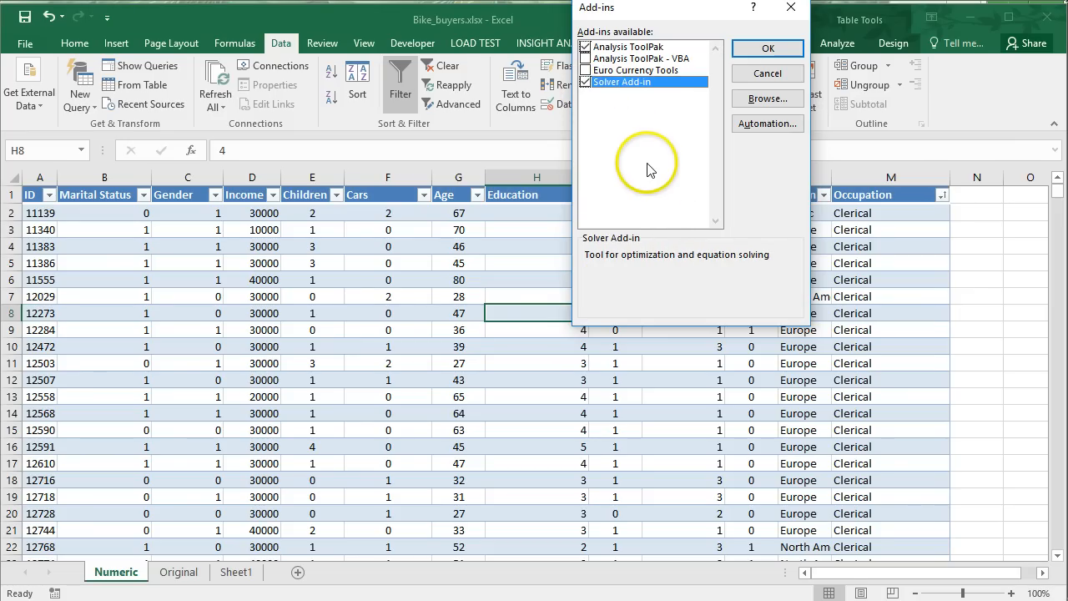
{"action": "left_click", "coordinate": [766, 48]}
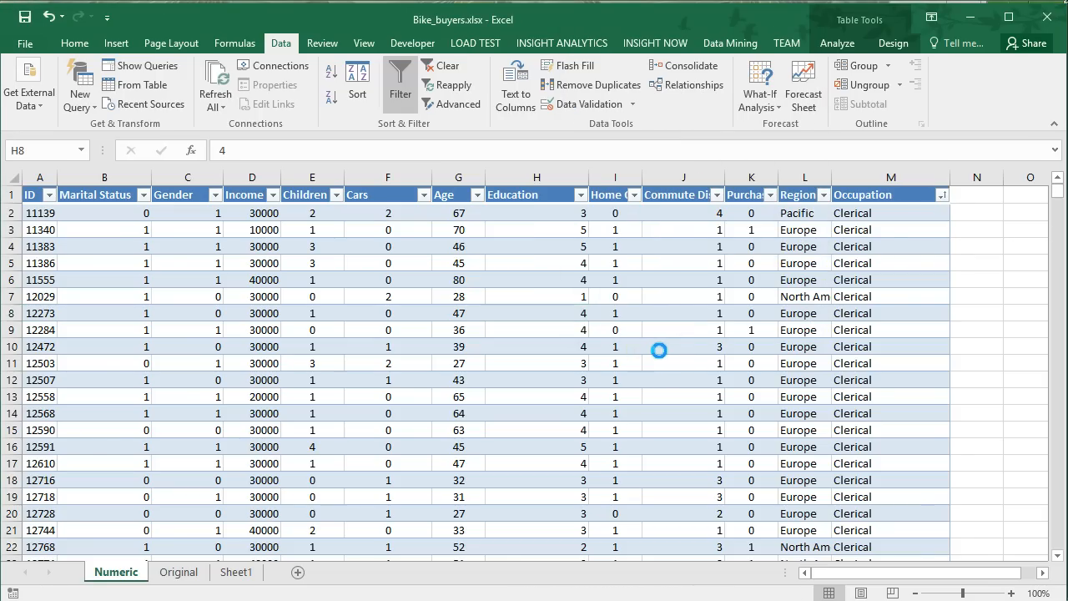
{"action": "left_click", "coordinate": [661, 306]}
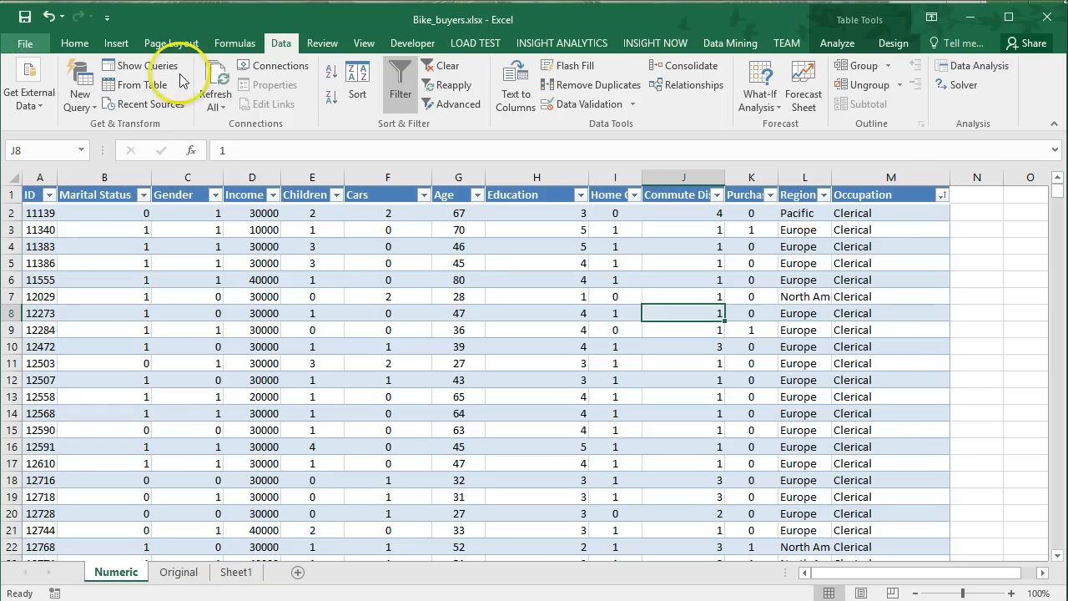
Start a Correlation analysis from the Data Analysis tools, placing its dialog clear of the table's first columns.
{"action": "left_click", "coordinate": [542, 244]}
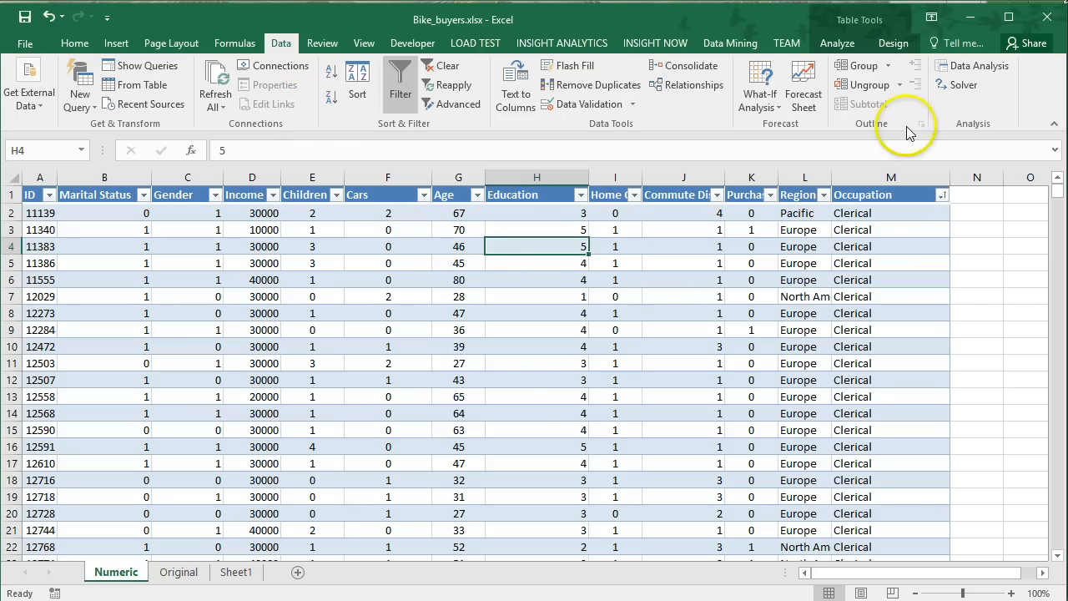
{"action": "left_click", "coordinate": [971, 65]}
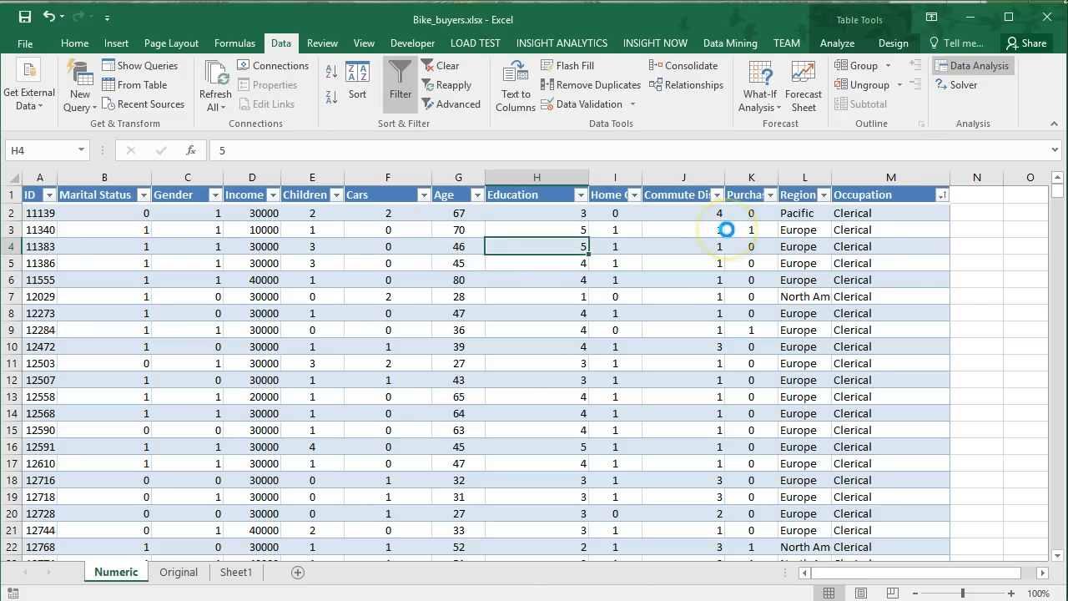
{"action": "left_click_drag", "start_coordinate": [512, 148], "coordinate": [419, 260]}
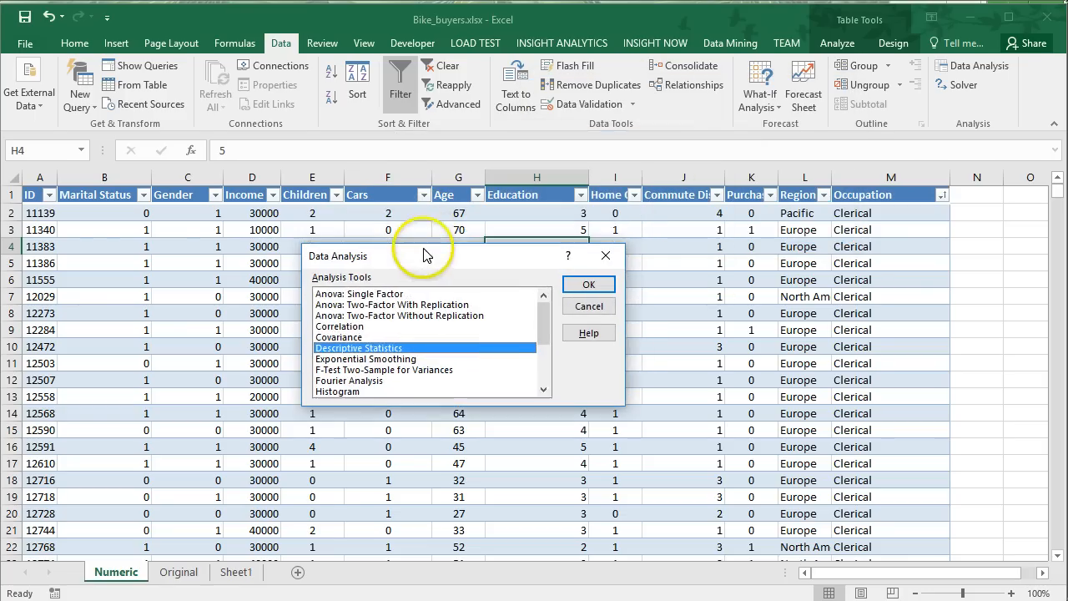
{"action": "left_click", "coordinate": [371, 326]}
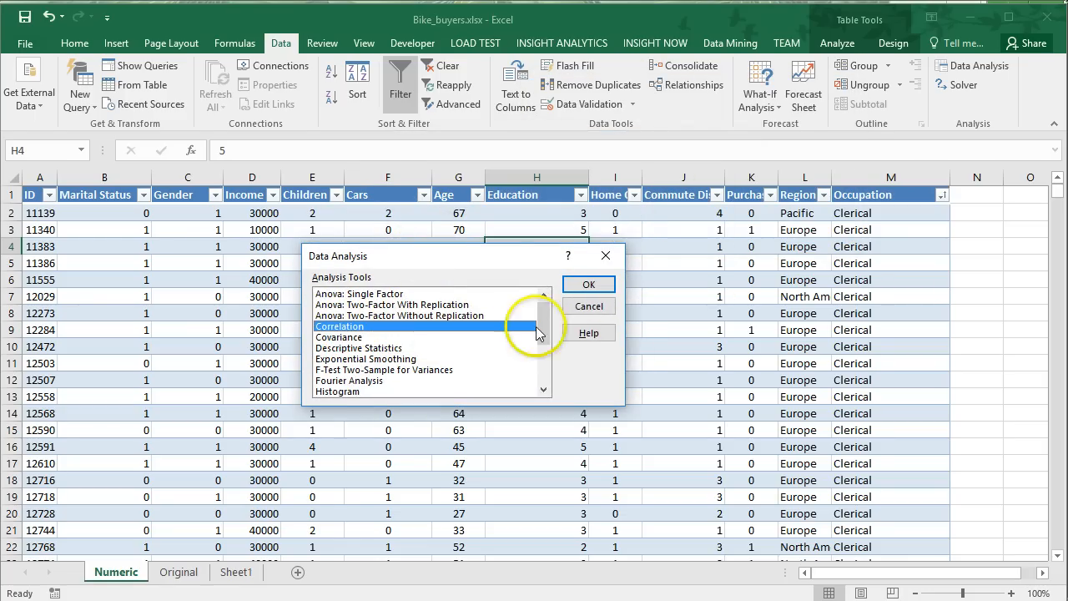
{"action": "left_click", "coordinate": [586, 284]}
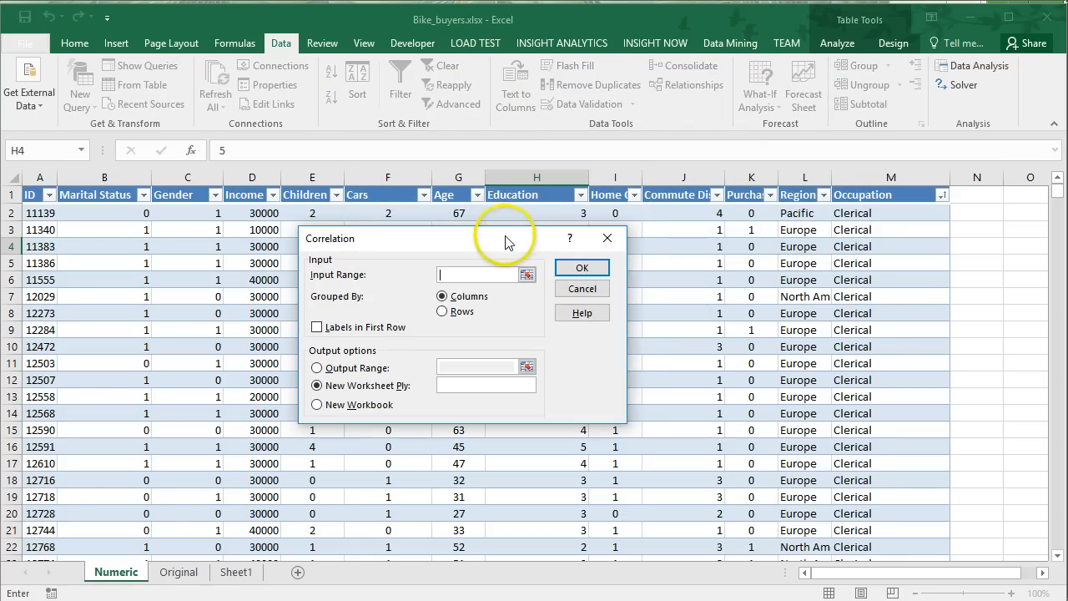
{"action": "left_click_drag", "start_coordinate": [505, 239], "coordinate": [857, 101]}
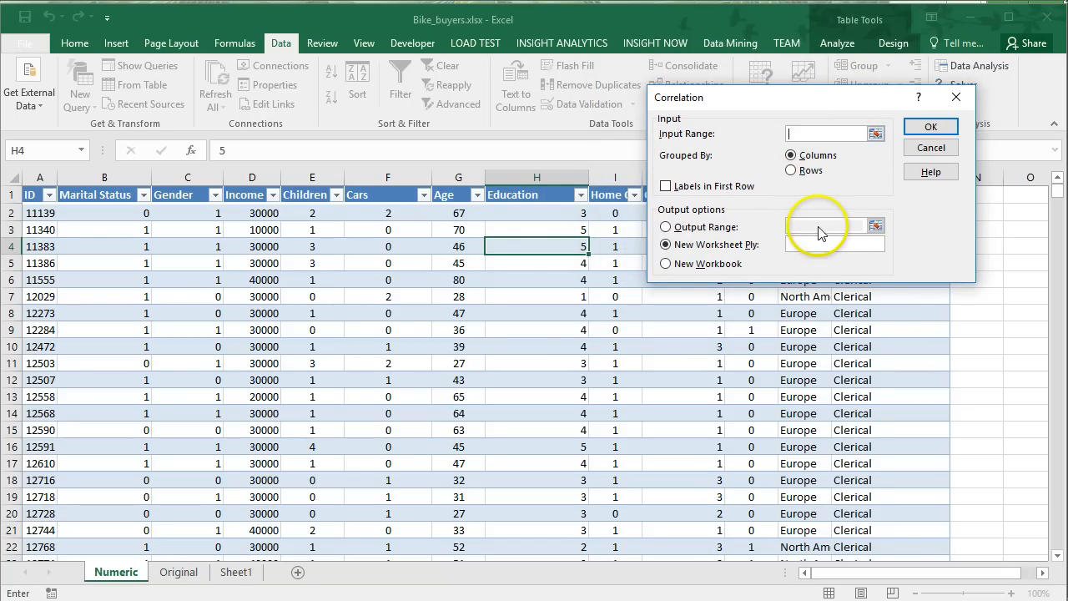
Set the correlation input range to $B$1:$K$1001, covering Marital Status through Purchased Bike, with labels in the first row.
{"action": "left_click", "coordinate": [828, 136]}
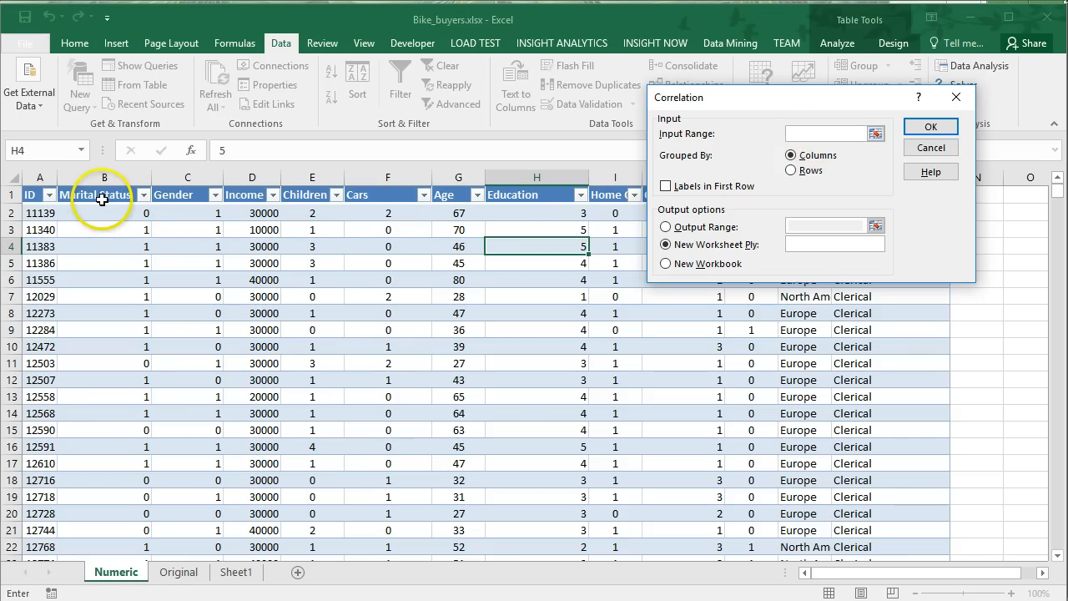
{"action": "left_click_drag", "start_coordinate": [103, 195], "coordinate": [738, 218]}
{"action": "key", "text": "ctrl+shift+Down"}
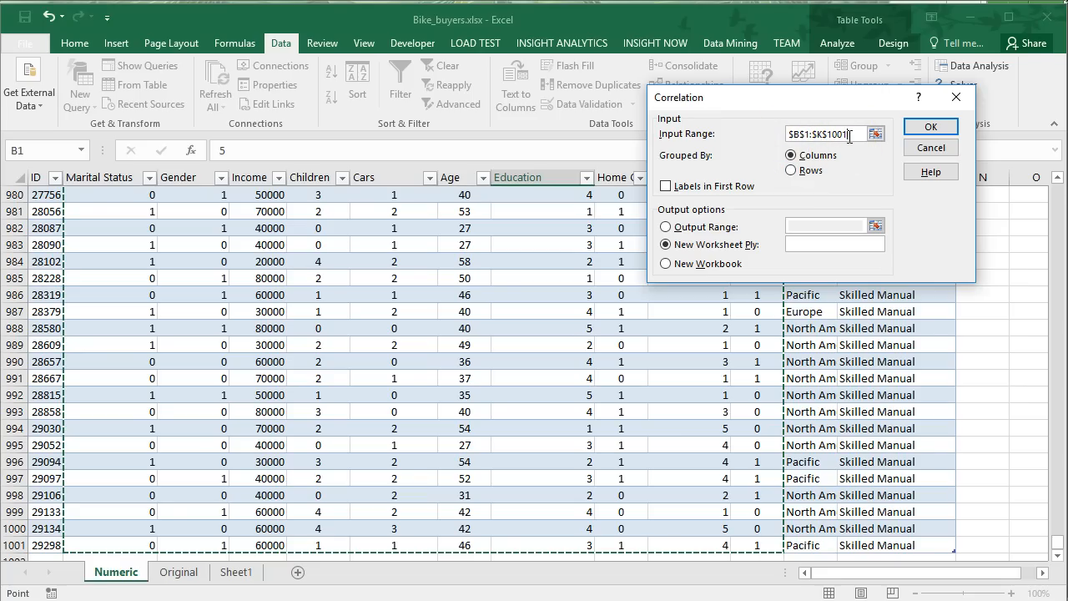
{"action": "left_click", "coordinate": [665, 187]}
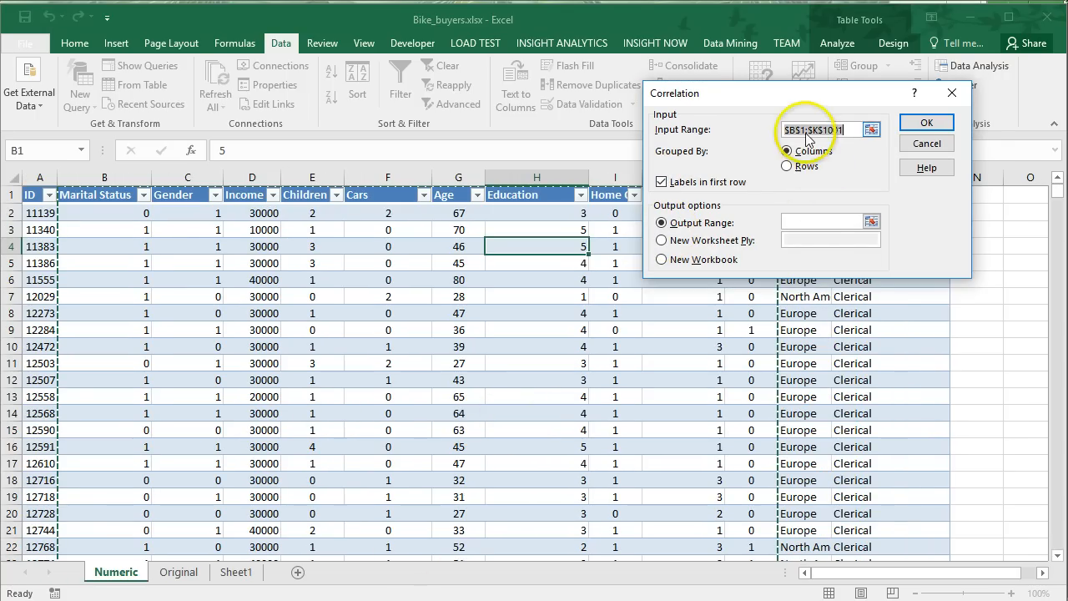
Set the correlation output range to cell $O$2 on the same sheet and run the analysis.
{"action": "left_click", "coordinate": [825, 221]}
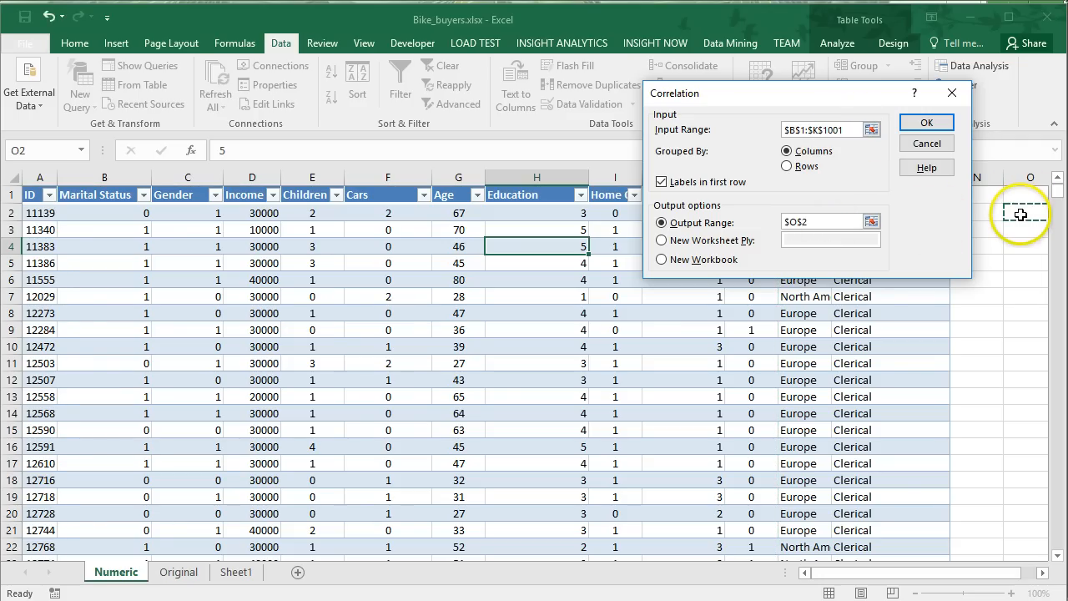
{"action": "key", "text": "Right"}
{"action": "key", "text": "Right"}
{"action": "key", "text": "Right"}
{"action": "key", "text": "Right"}
{"action": "key", "text": "Right"}
{"action": "key", "text": "Right"}
{"action": "key", "text": "Right"}
{"action": "key", "text": "Right"}
{"action": "key", "text": "Right"}
{"action": "key", "text": "Right"}
{"action": "key", "text": "Right"}
{"action": "key", "text": "Right"}
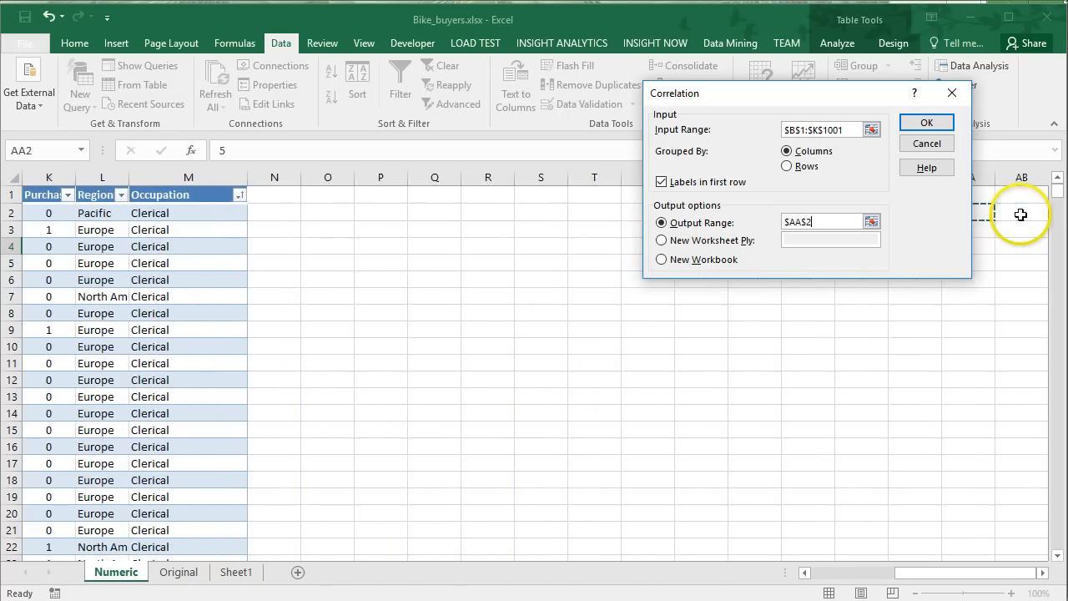
{"action": "left_click", "coordinate": [336, 212]}
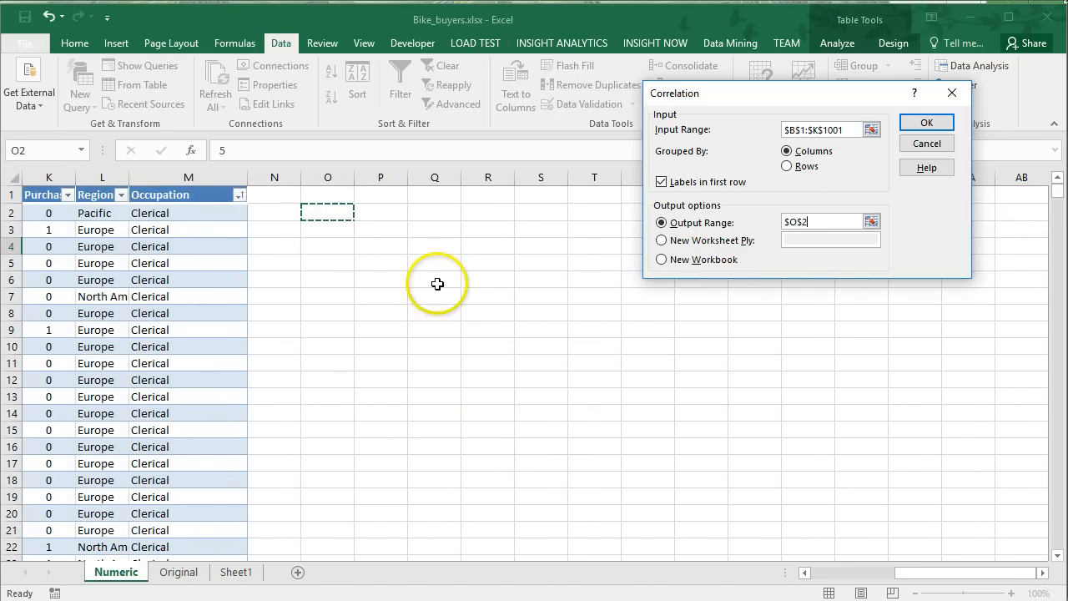
{"action": "left_click", "coordinate": [936, 127]}
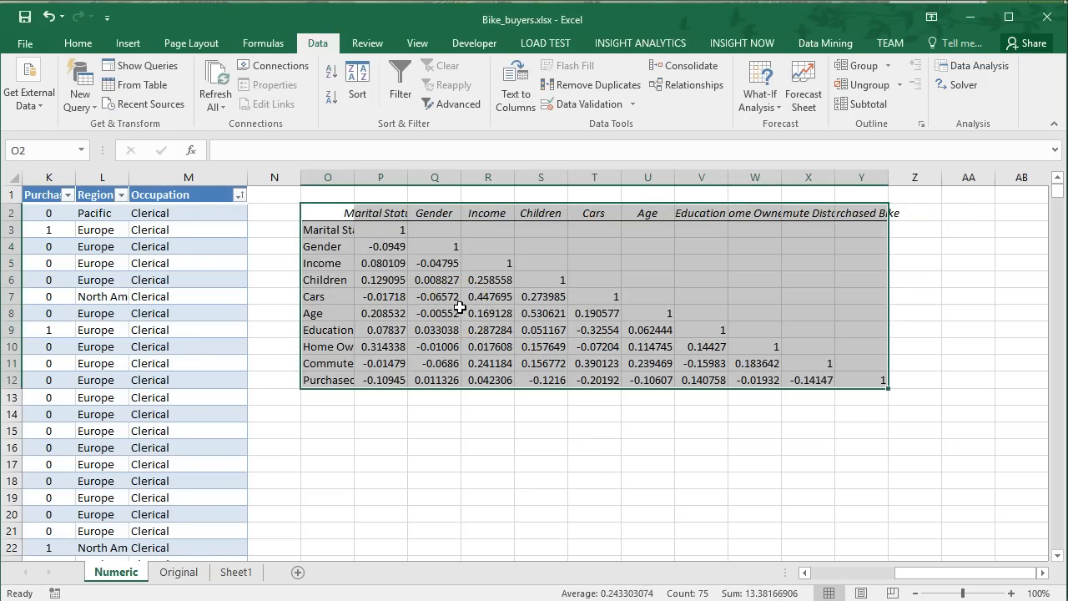
Widen columns P through Y equally so the correlation matrix headings and values have more room.
{"action": "left_click_drag", "start_coordinate": [382, 176], "coordinate": [948, 177]}
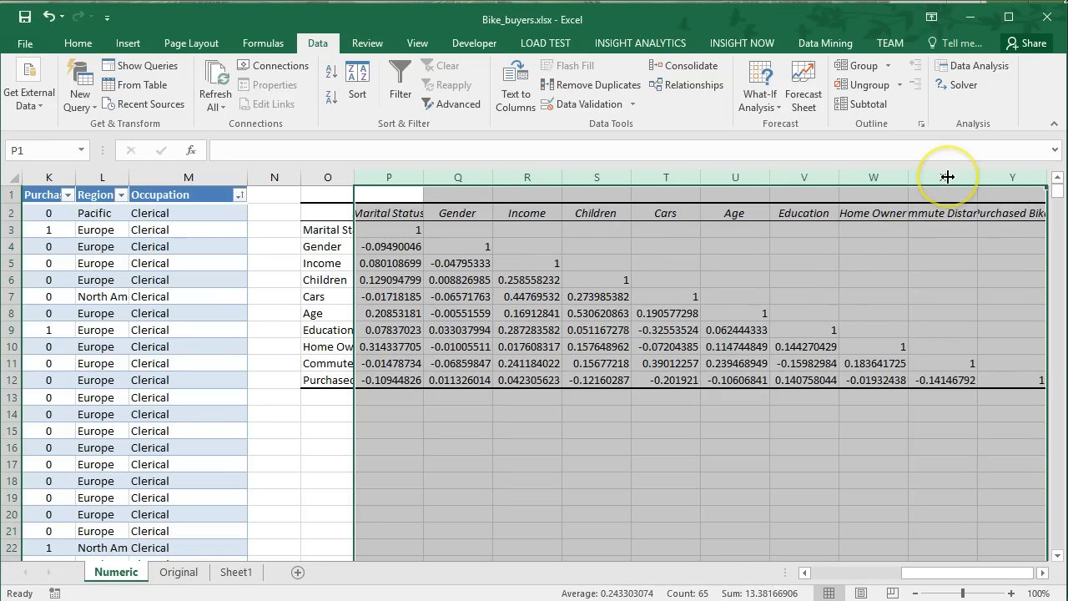
{"action": "left_click", "coordinate": [410, 231]}
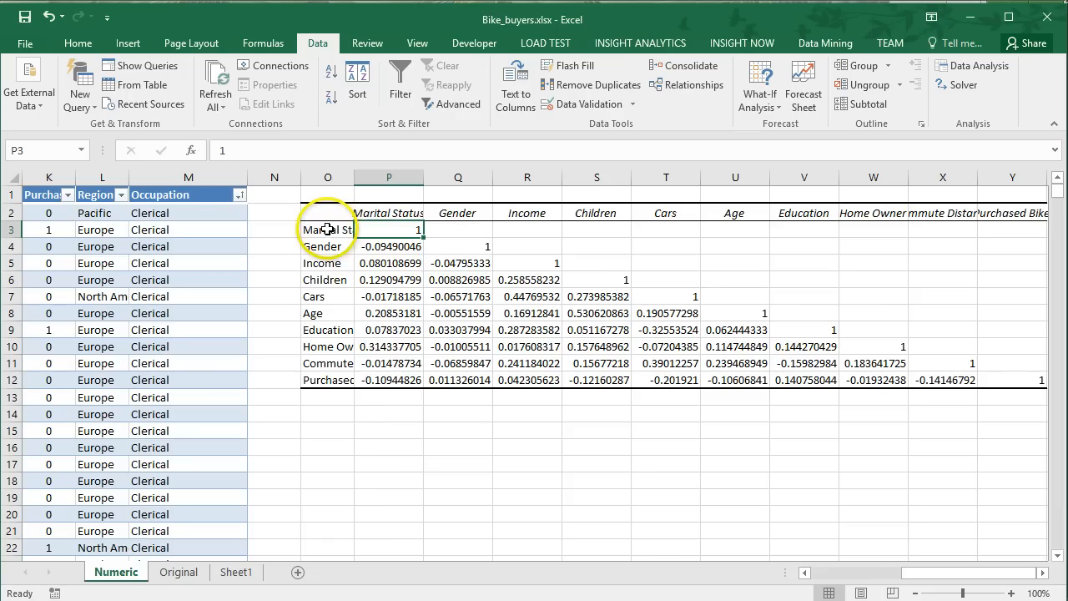
Examine how the correlation matrix pairs Marital Status with Gender and where it leaves the mirrored upper half blank.
{"action": "left_click", "coordinate": [391, 213]}
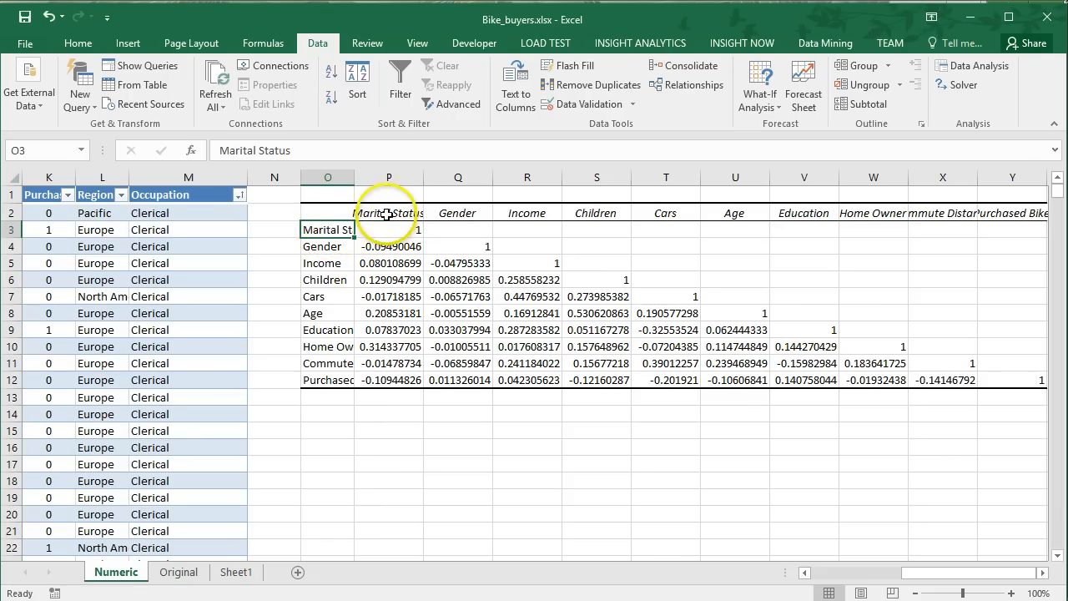
{"action": "left_click", "coordinate": [334, 246]}
{"action": "left_click", "coordinate": [464, 213]}
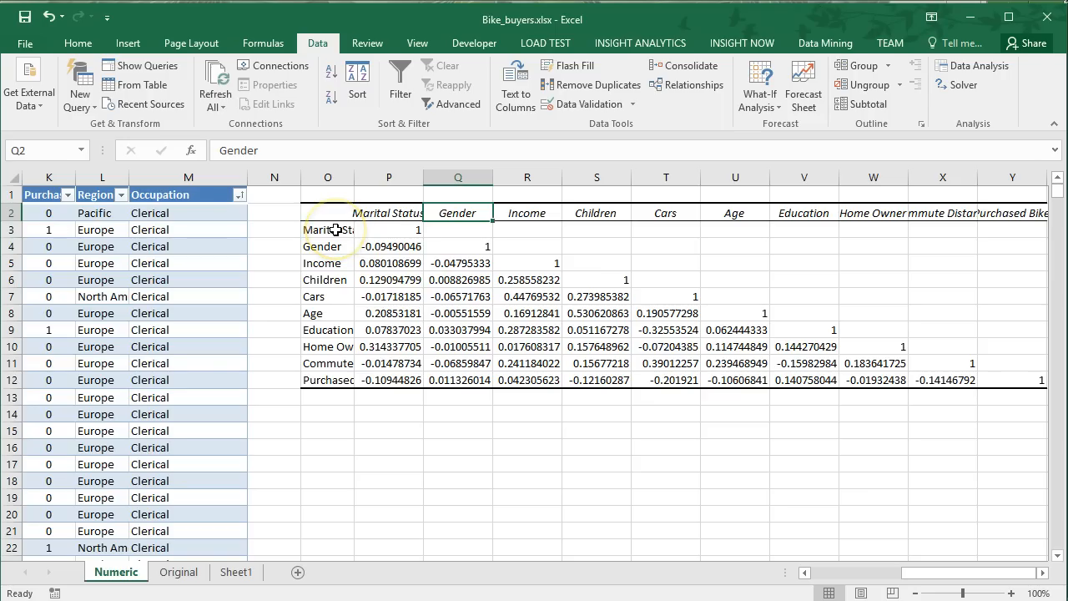
{"action": "left_click", "coordinate": [390, 246]}
{"action": "left_click_drag", "start_coordinate": [459, 229], "coordinate": [1028, 245]}
{"action": "left_click", "coordinate": [1026, 247]}
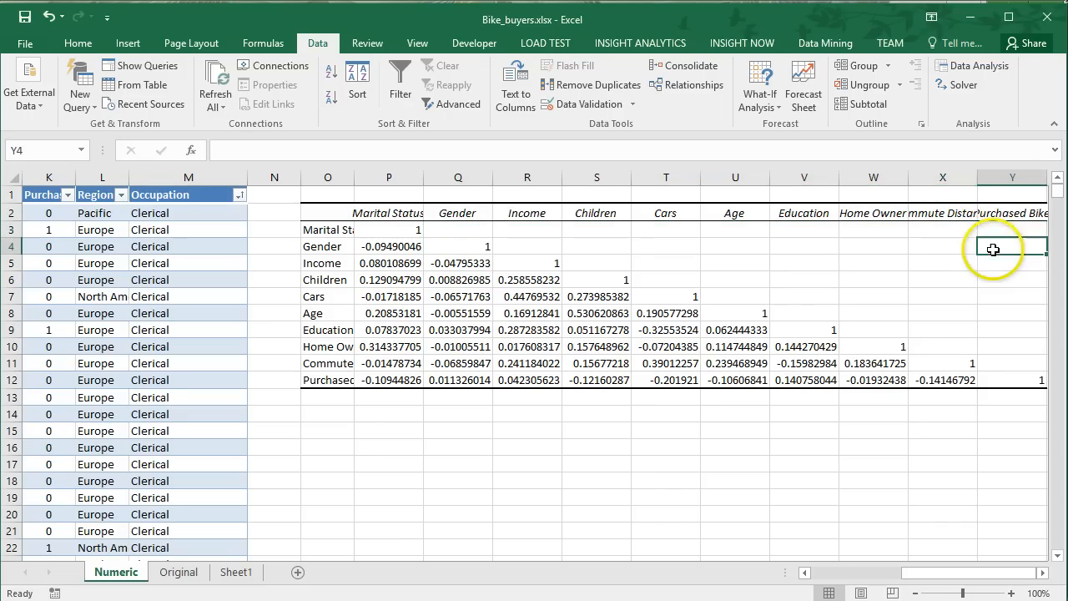
{"action": "left_click", "coordinate": [383, 247]}
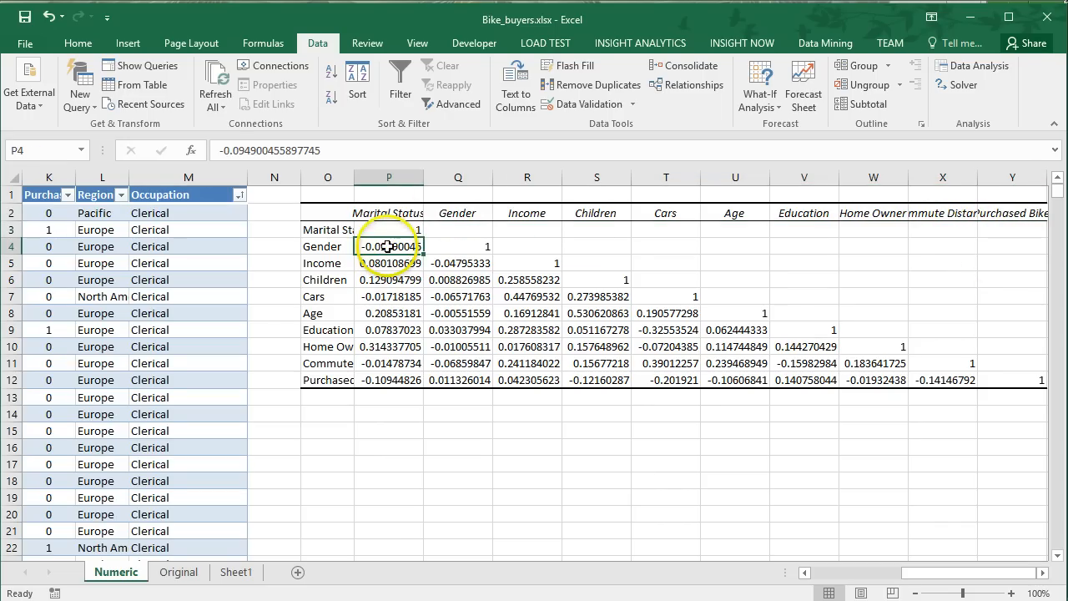
{"action": "left_click", "coordinate": [473, 230]}
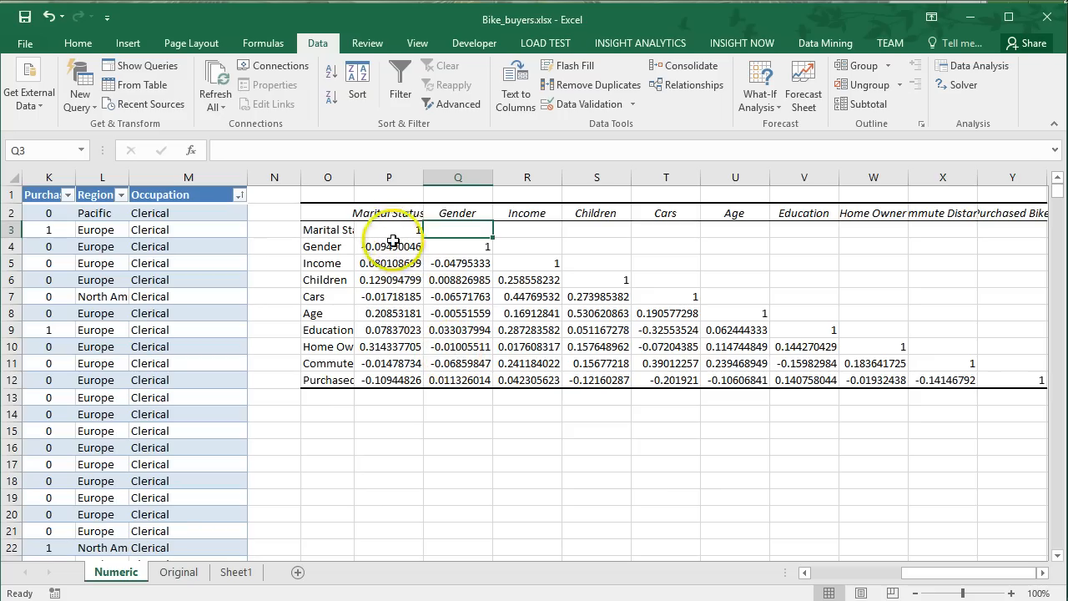
Format the correlation values in P3:Y12 to two decimal places and narrow columns P through Y equally.
{"action": "left_click_drag", "start_coordinate": [388, 229], "coordinate": [1001, 372]}
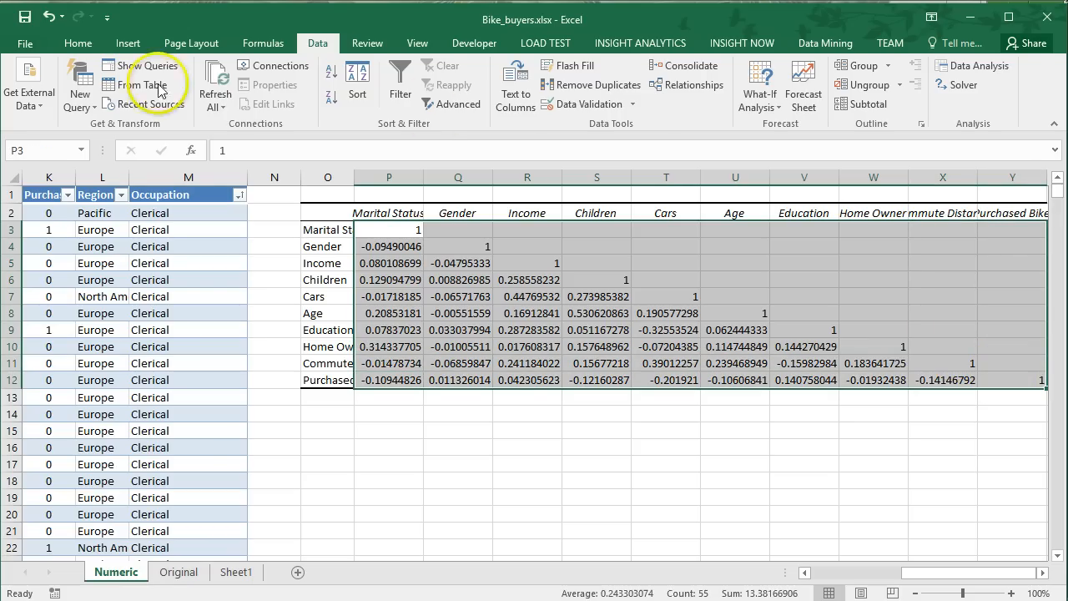
{"action": "left_click", "coordinate": [77, 42]}
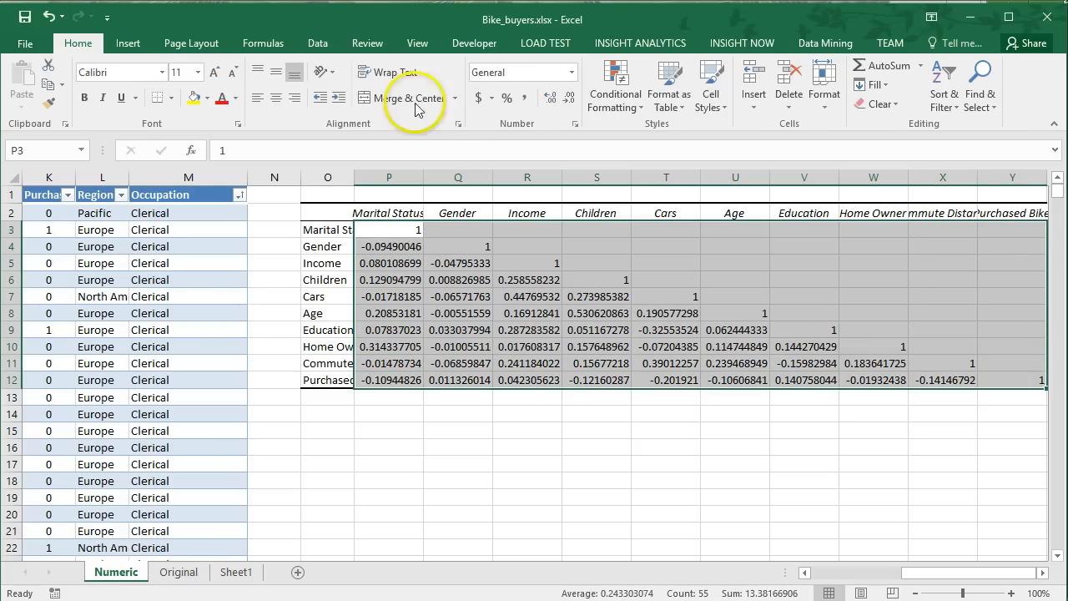
{"action": "left_click", "coordinate": [549, 100]}
{"action": "left_click", "coordinate": [549, 105]}
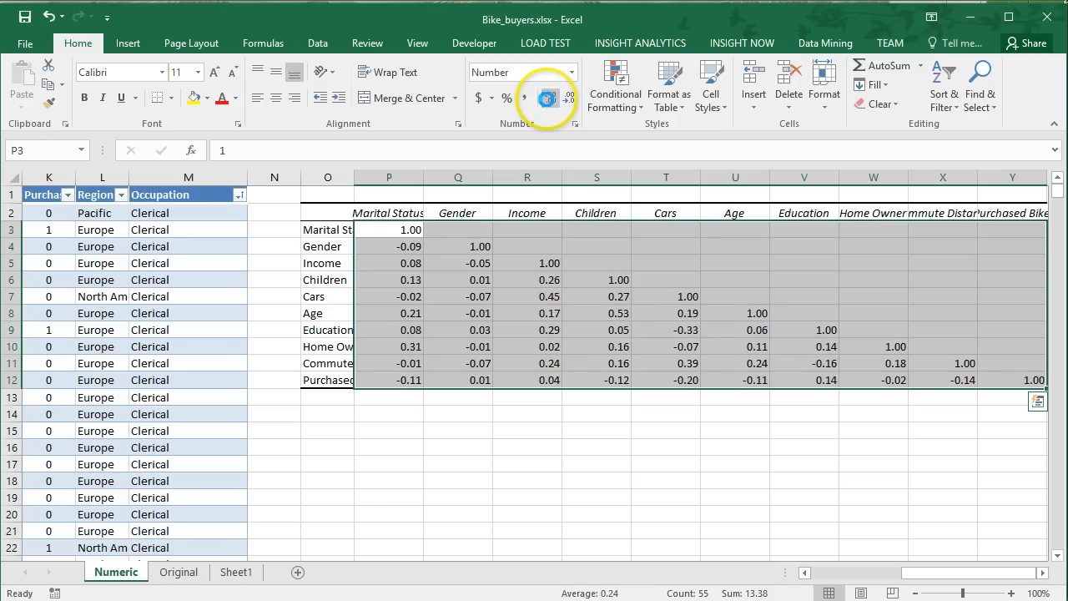
{"action": "left_click_drag", "start_coordinate": [389, 177], "coordinate": [945, 175]}
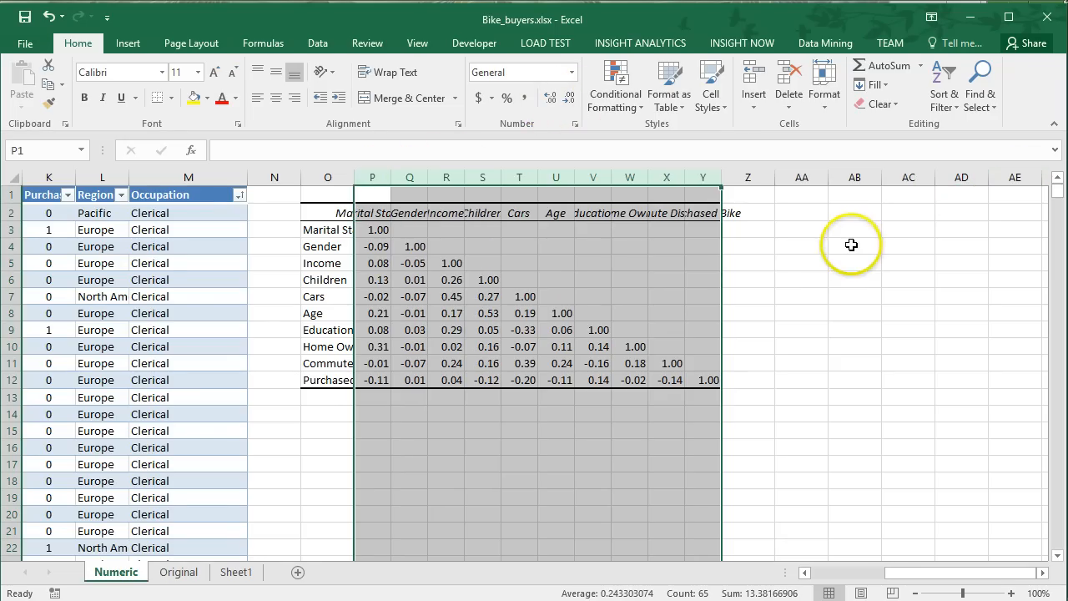
Inspect coefficients in the compacted correlation matrix, focusing on the one between Income and Home Owner in R10.
{"action": "left_click", "coordinate": [531, 328]}
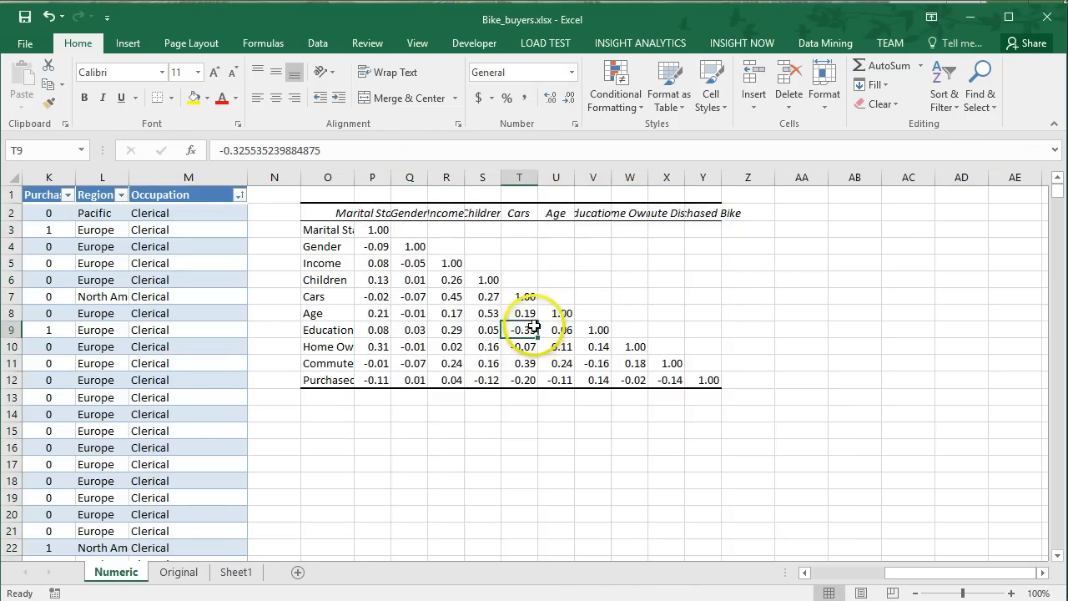
{"action": "left_click", "coordinate": [685, 317]}
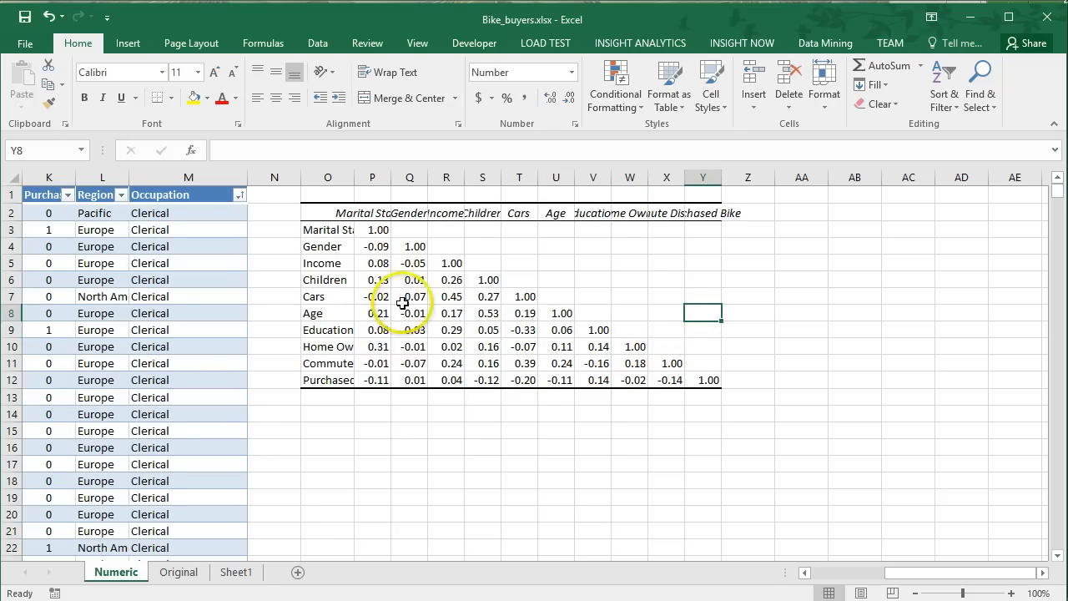
{"action": "left_click", "coordinate": [451, 347]}
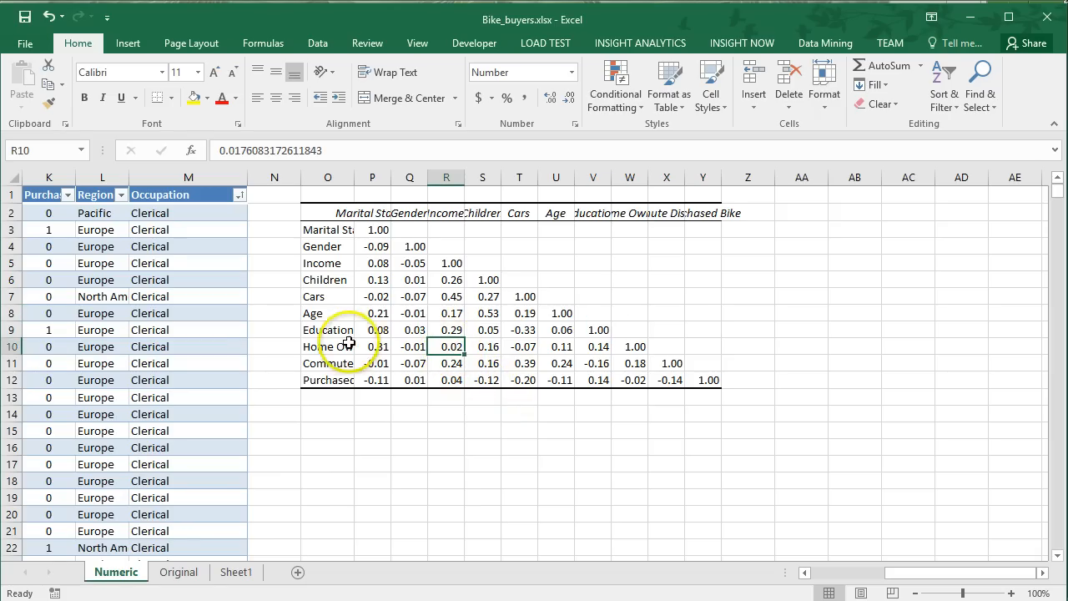
{"action": "left_click", "coordinate": [447, 214]}
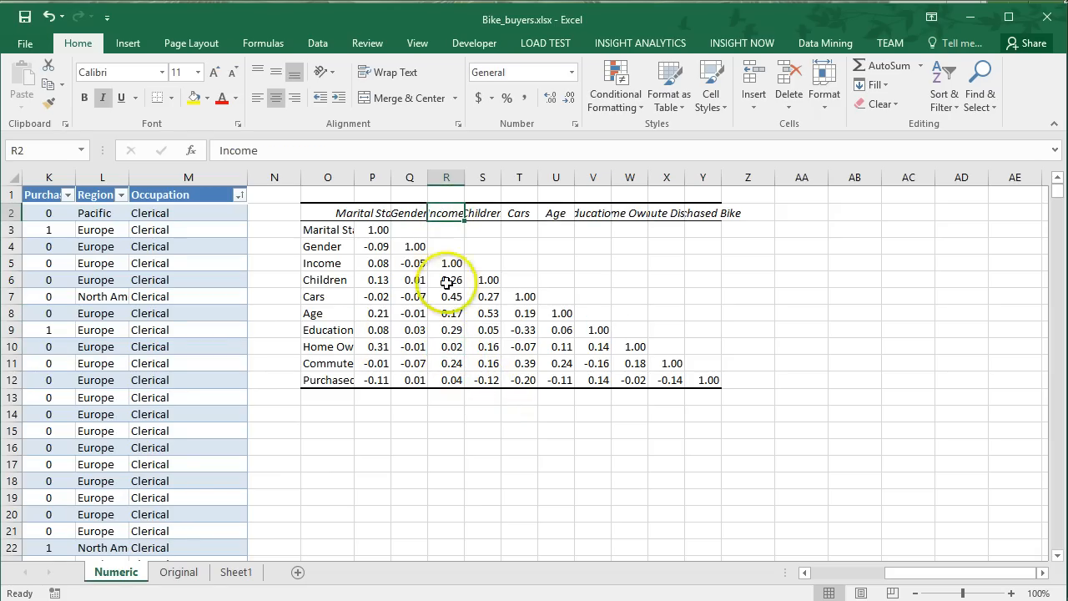
{"action": "left_click", "coordinate": [451, 347]}
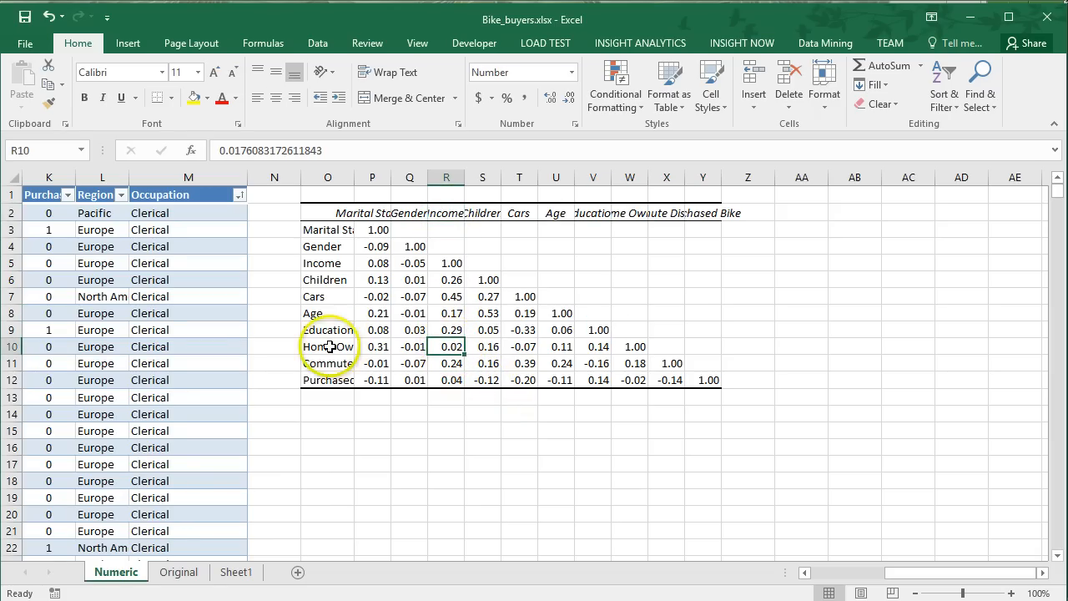
{"action": "left_click", "coordinate": [464, 351]}
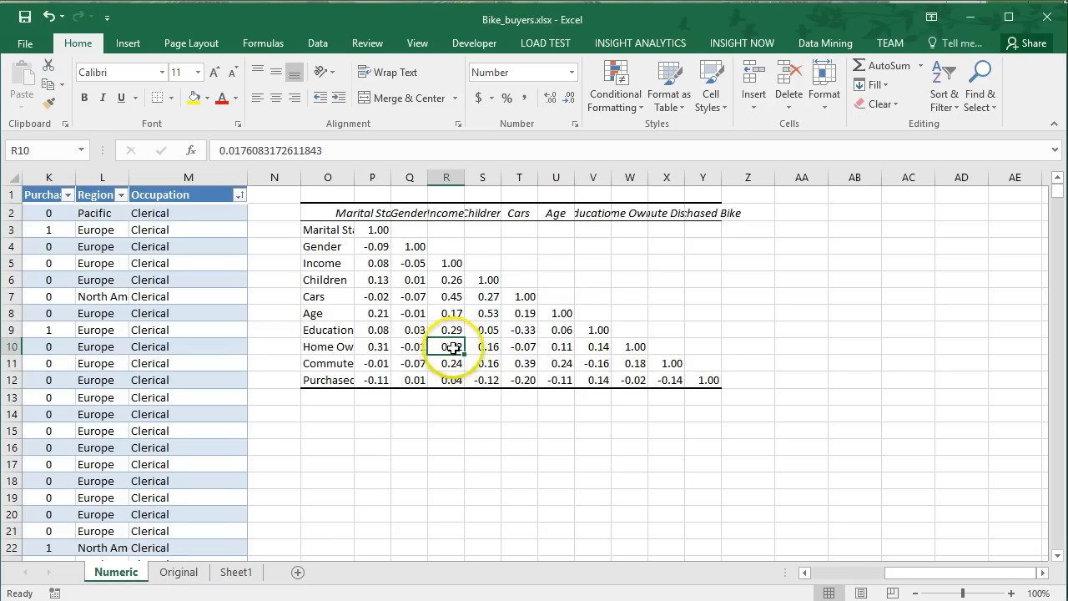
Insert a scatter chart of the Income and Home Owner columns from the bike buyers table.
{"action": "left_click_drag", "start_coordinate": [886, 572], "coordinate": [739, 549]}
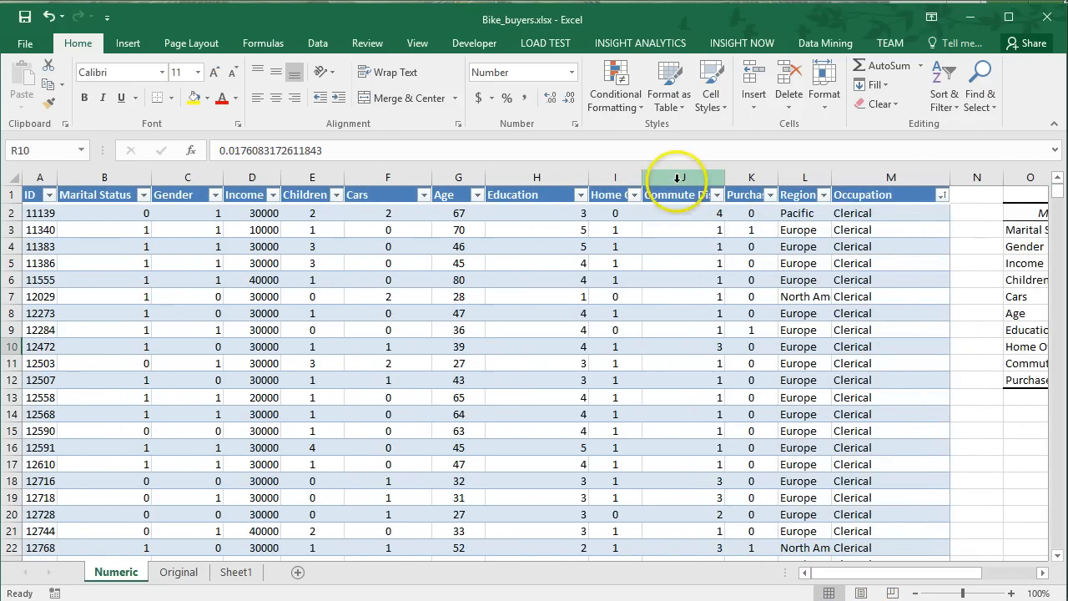
{"action": "left_click", "coordinate": [617, 179]}
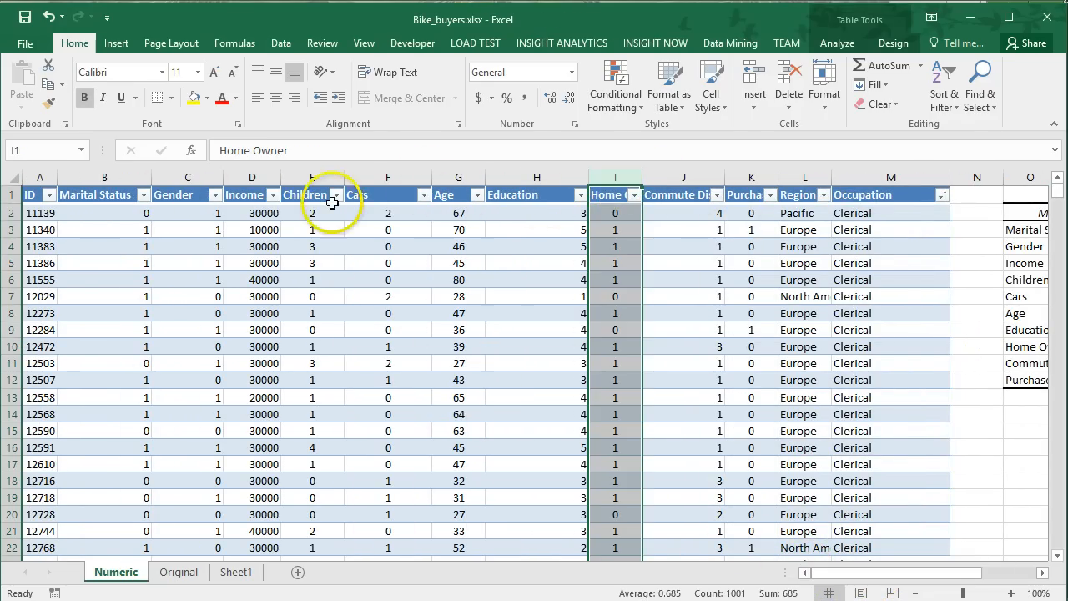
{"action": "left_click", "coordinate": [252, 177], "text": "ctrl"}
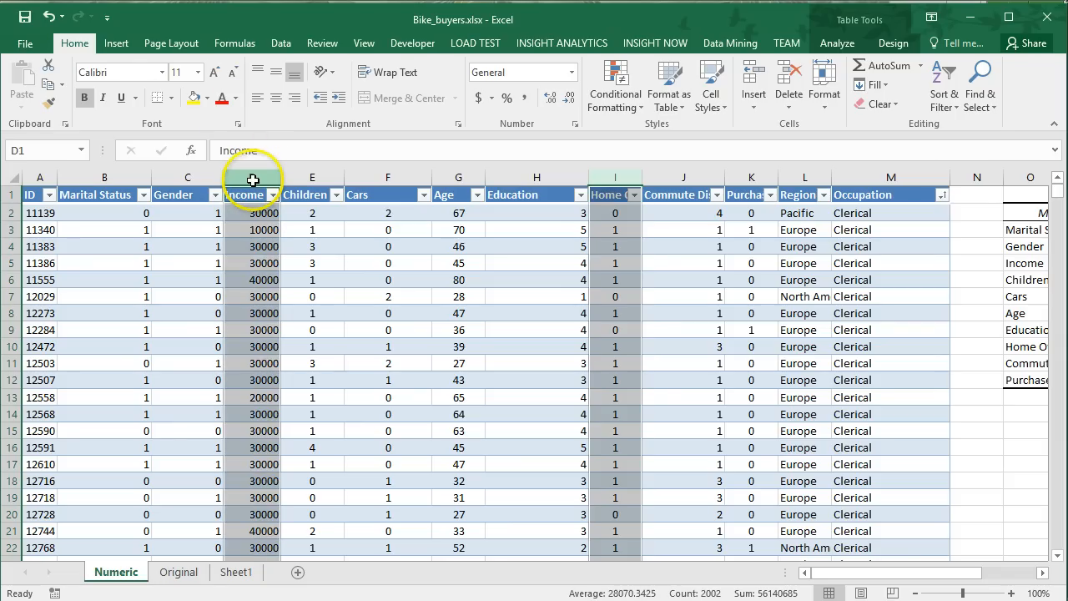
{"action": "left_click", "coordinate": [114, 47]}
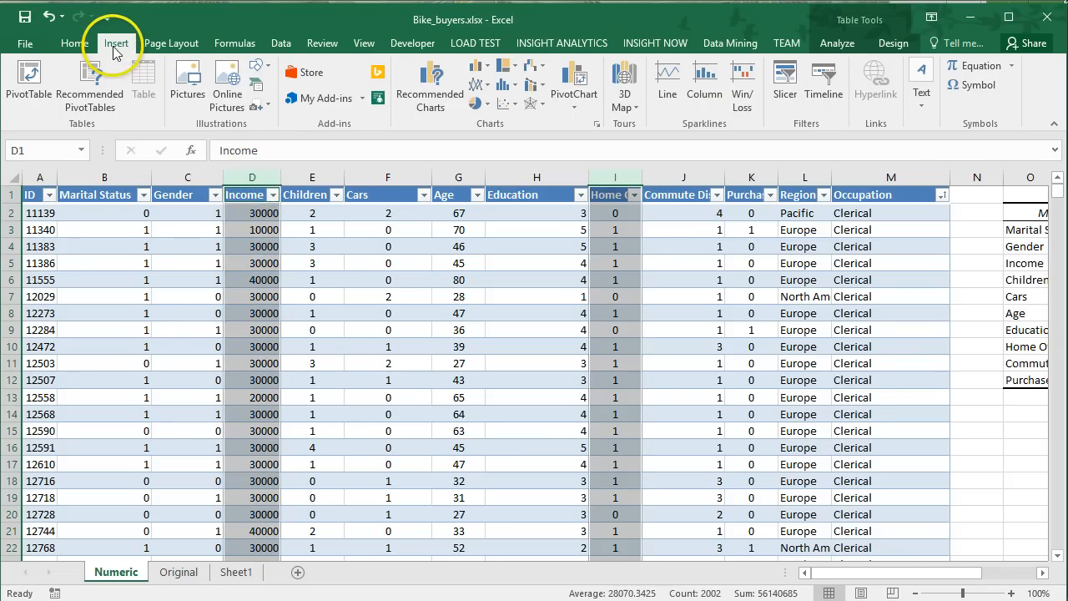
{"action": "left_click", "coordinate": [505, 103]}
{"action": "left_click", "coordinate": [517, 157]}
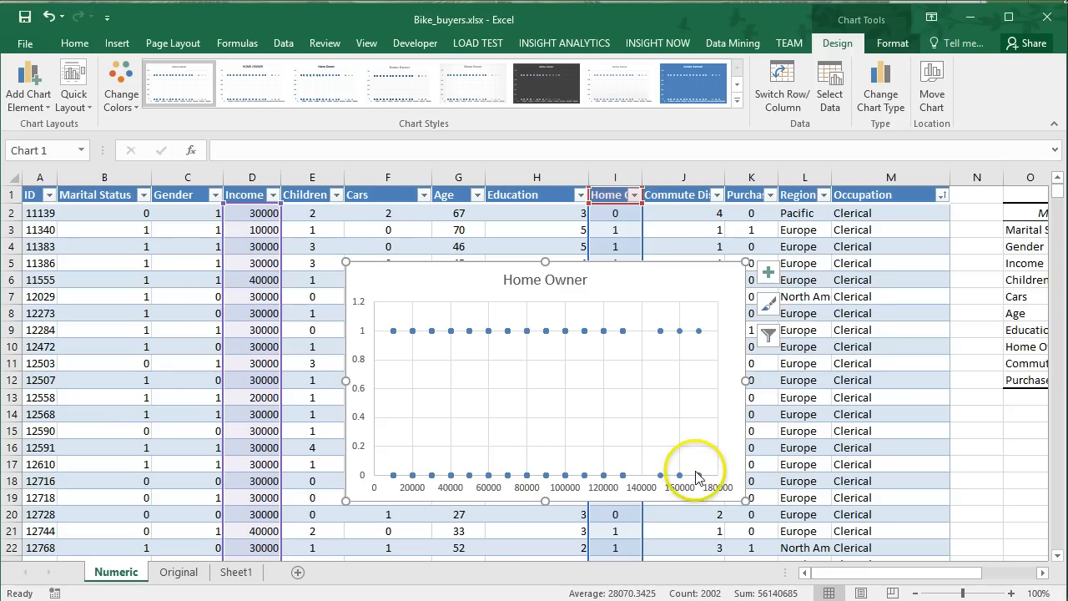
Add a trendline to the Home Owner scatter chart, and remove the chart after viewing it.
{"action": "right_click", "coordinate": [617, 336]}
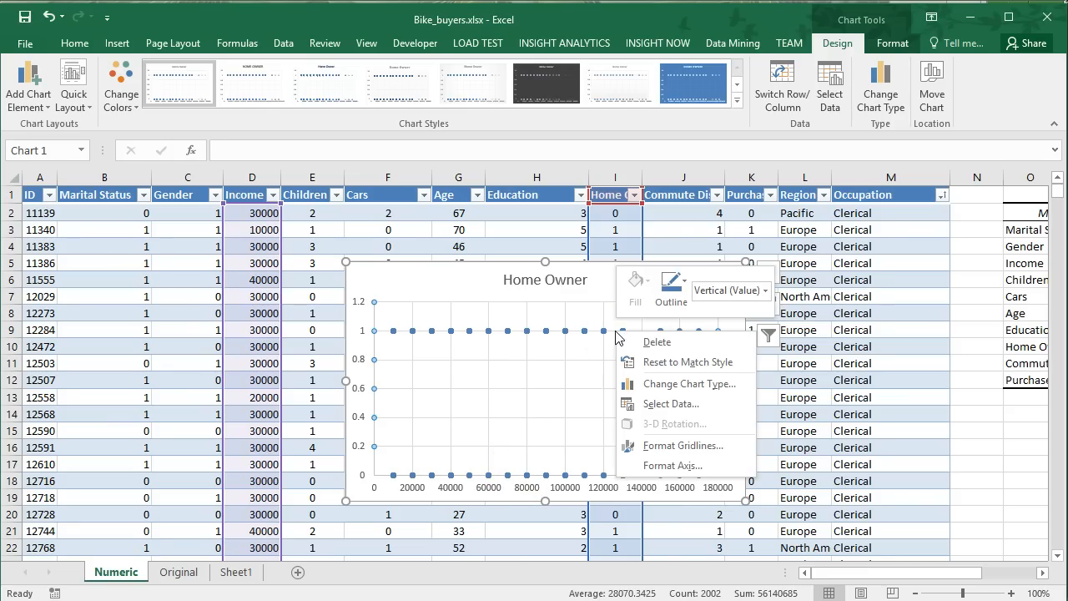
{"action": "left_click", "coordinate": [568, 359]}
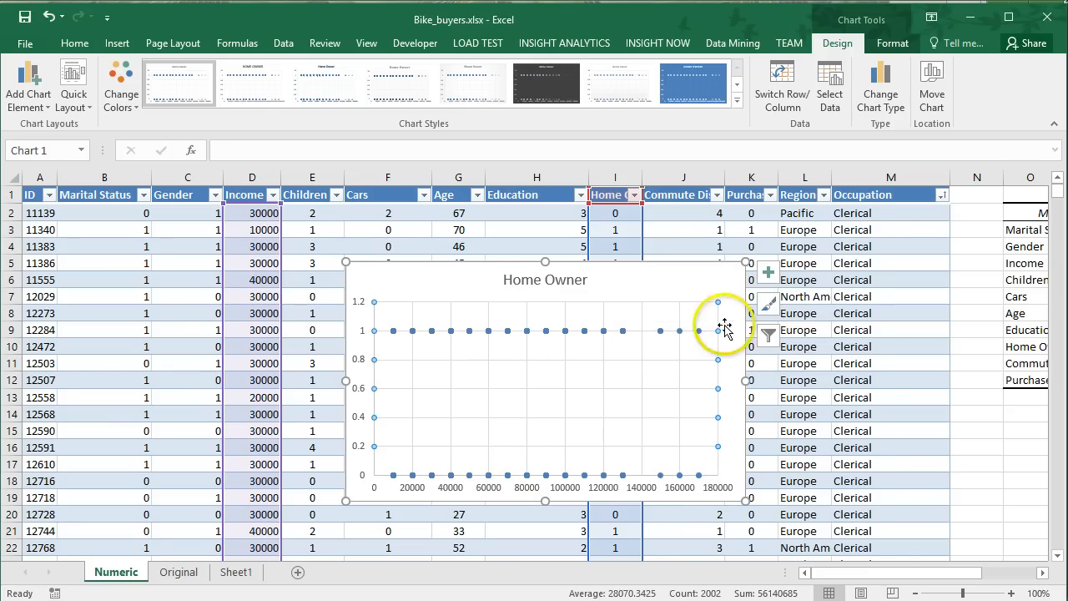
{"action": "left_click", "coordinate": [770, 274]}
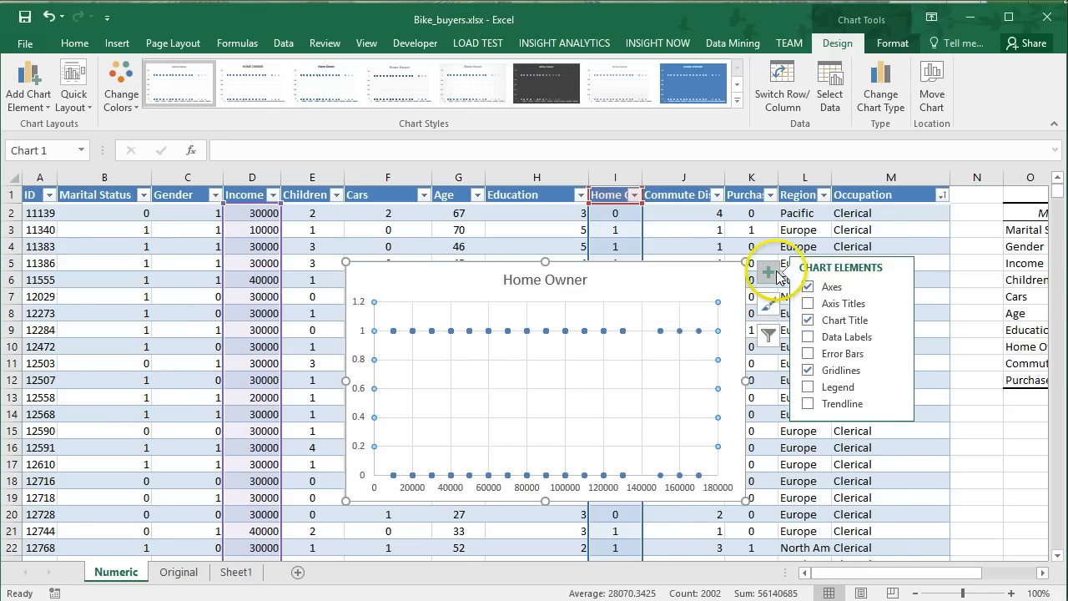
{"action": "left_click", "coordinate": [808, 404]}
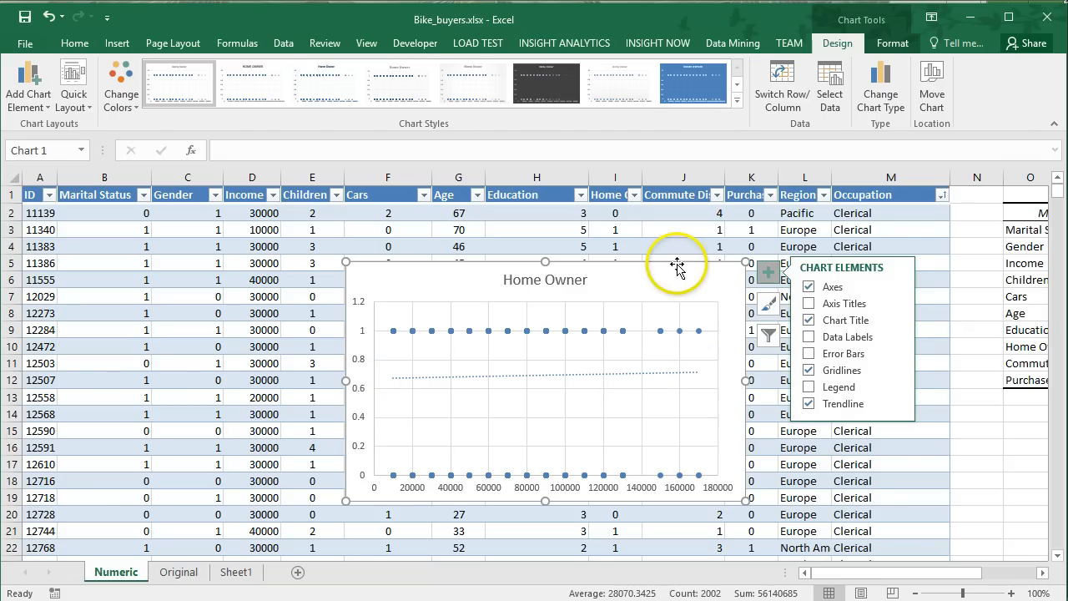
{"action": "key", "text": "ctrl+z"}
Compare the Income and Home Owner coefficient in the matrix with the Children and Age coefficient in S8.
{"action": "left_click_drag", "start_coordinate": [862, 581], "coordinate": [942, 580]}
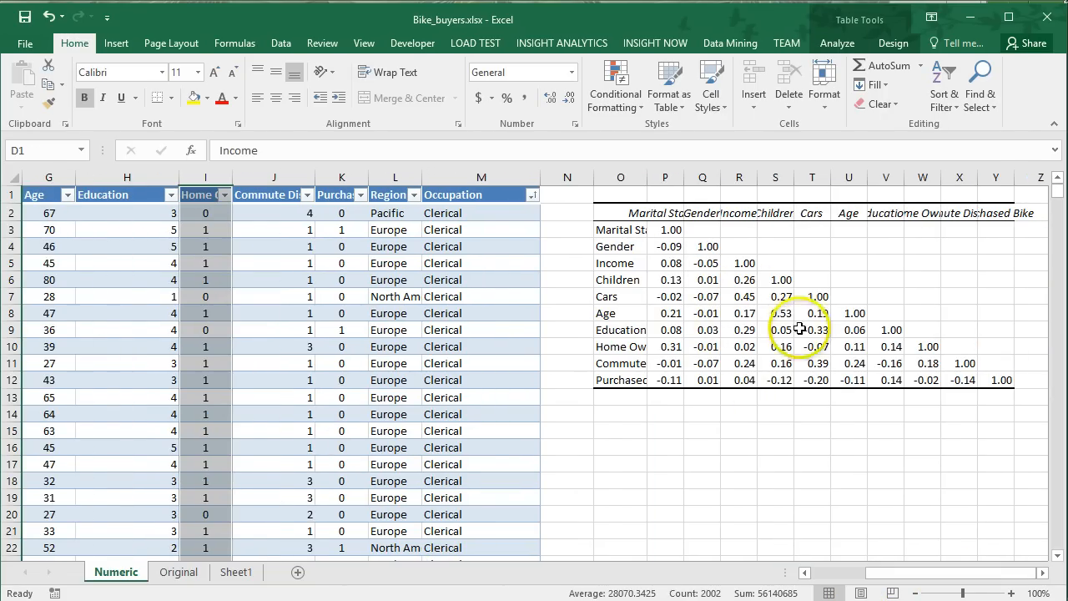
{"action": "left_click", "coordinate": [742, 346]}
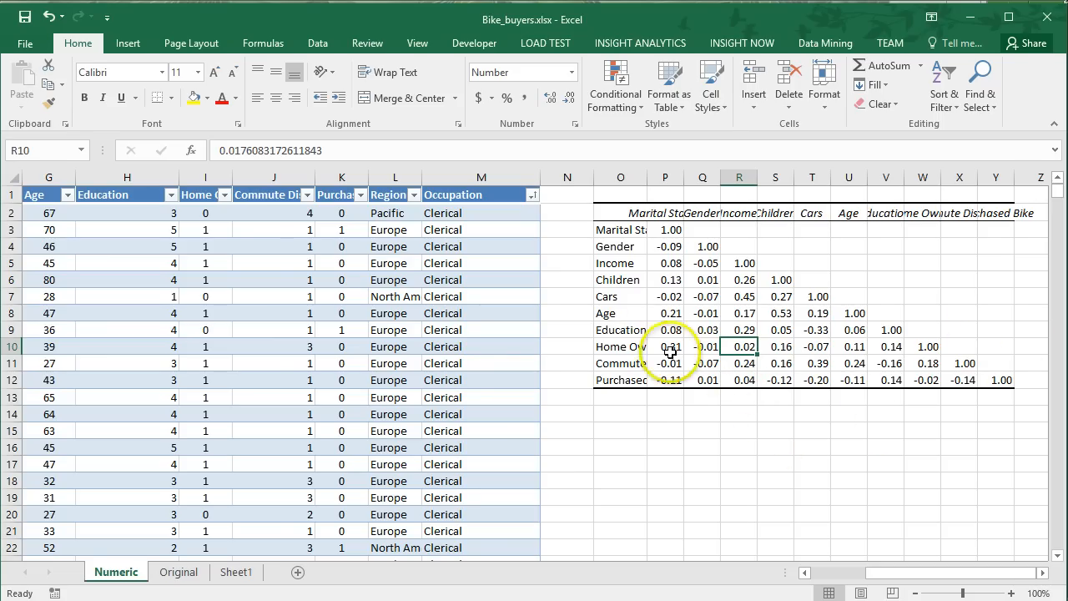
{"action": "left_click", "coordinate": [778, 315]}
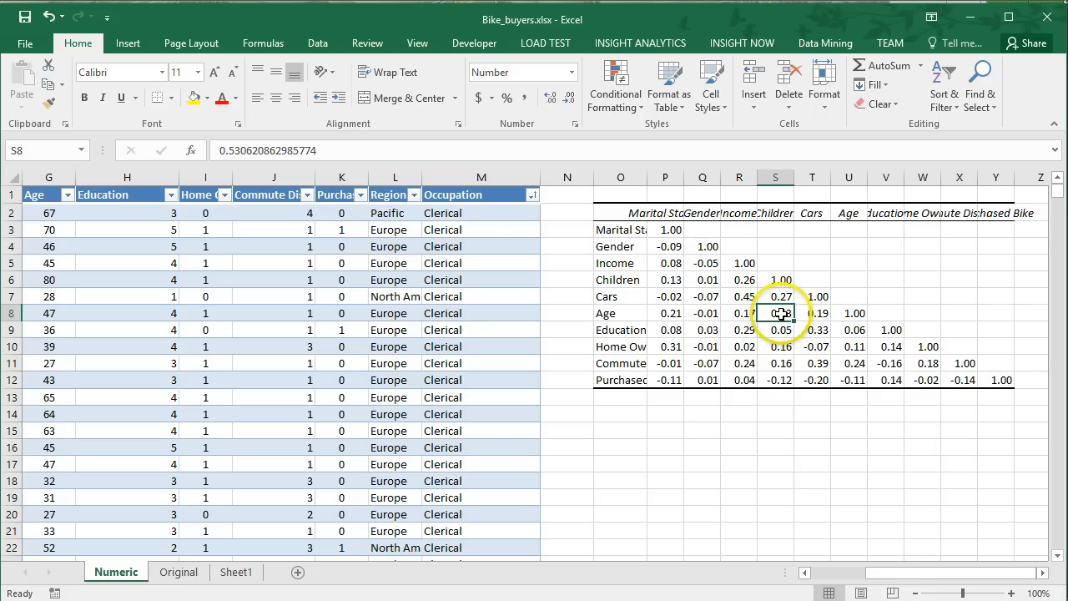
Insert a scatter chart of the Children and Age columns from the bike buyers table.
{"action": "left_click_drag", "start_coordinate": [922, 578], "coordinate": [860, 574]}
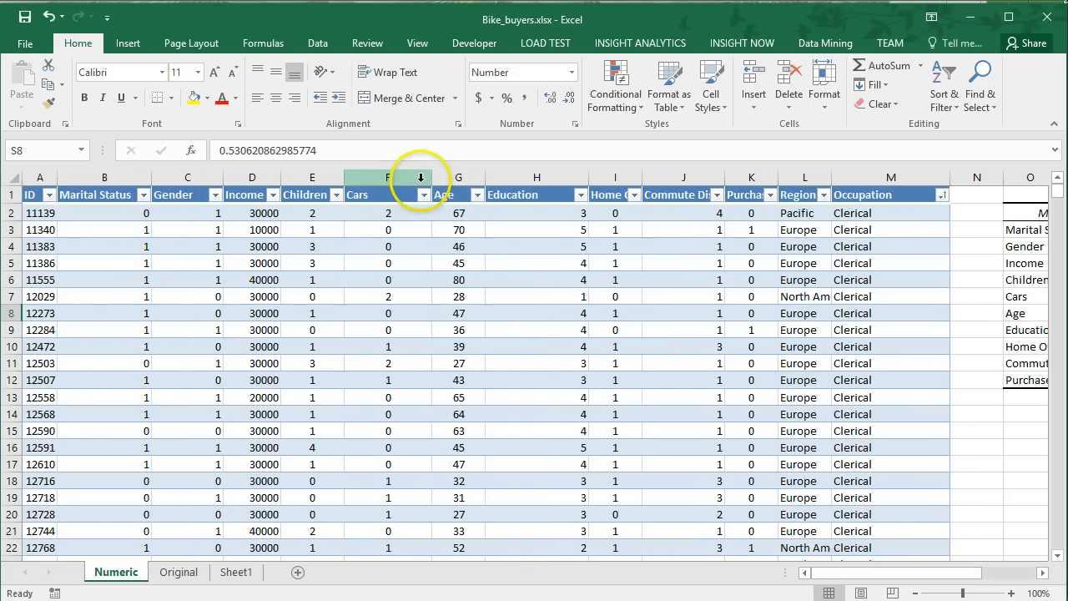
{"action": "left_click", "coordinate": [321, 177]}
{"action": "left_click", "coordinate": [455, 177], "text": "ctrl"}
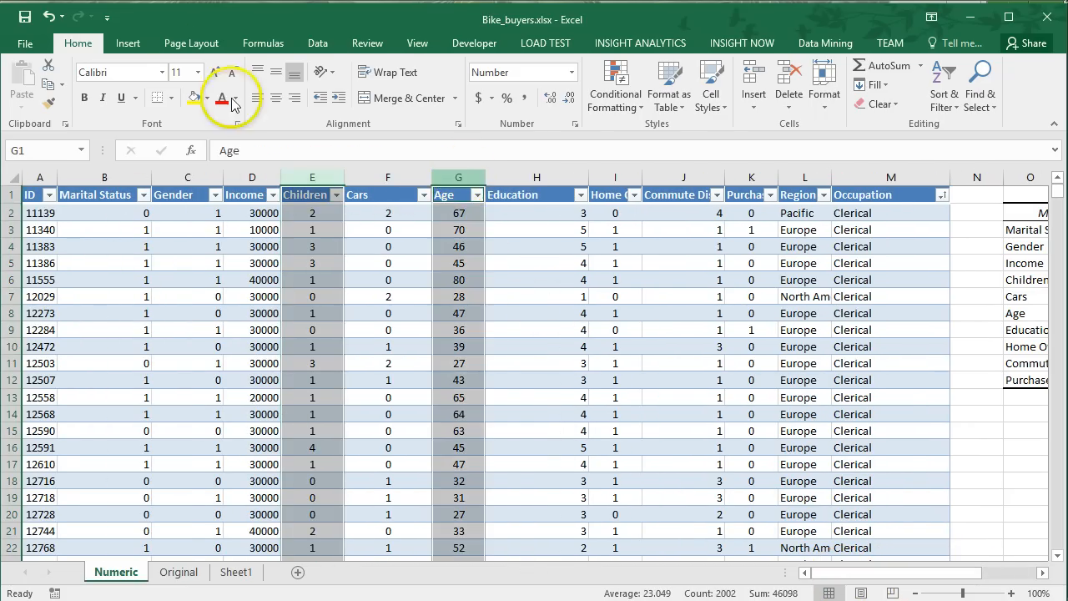
{"action": "left_click", "coordinate": [127, 42]}
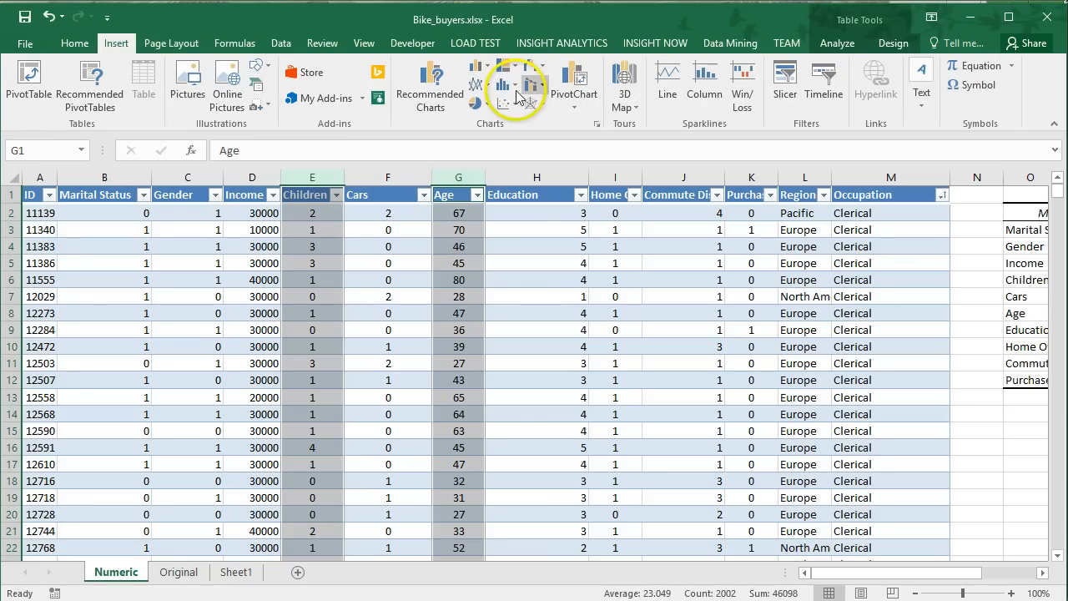
{"action": "left_click", "coordinate": [506, 104]}
{"action": "left_click", "coordinate": [520, 154]}
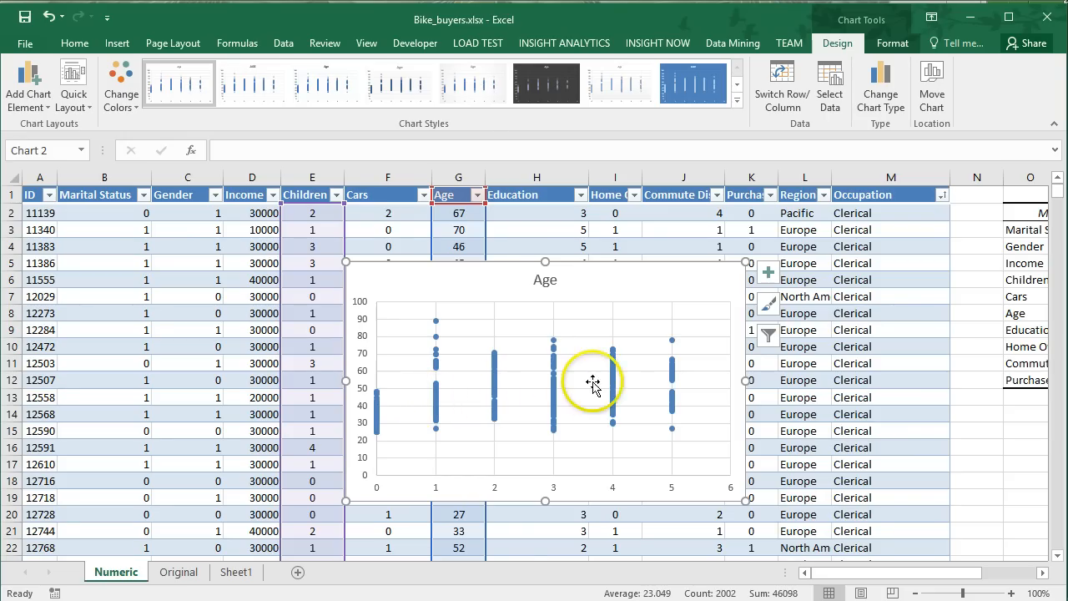
Add a trendline to the Age scatter chart, and delete the chart after viewing it.
{"action": "left_click", "coordinate": [768, 272]}
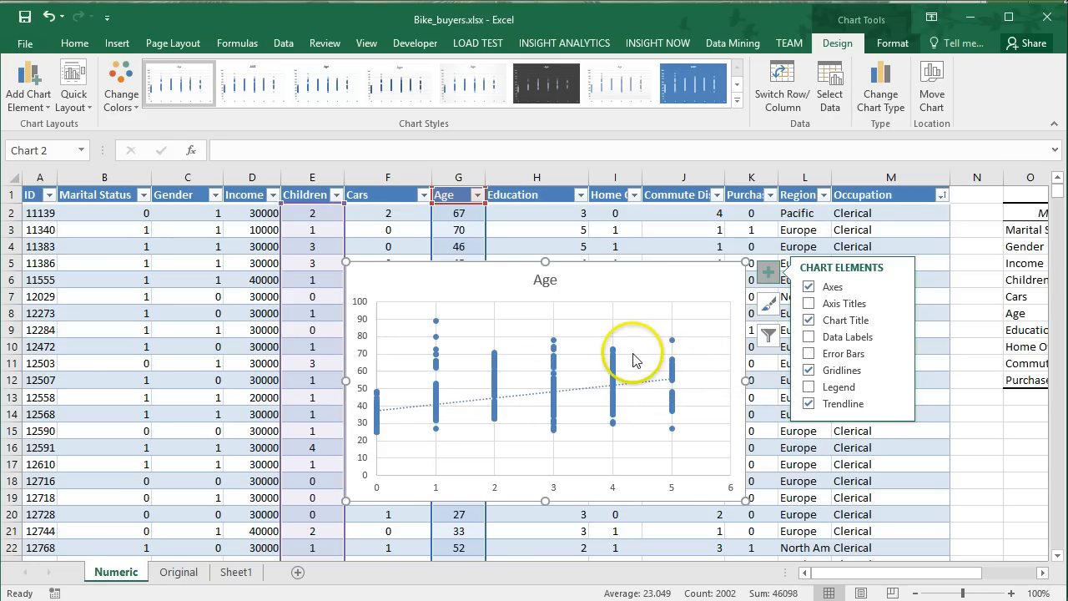
{"action": "left_click", "coordinate": [631, 267]}
{"action": "key", "text": "Delete"}
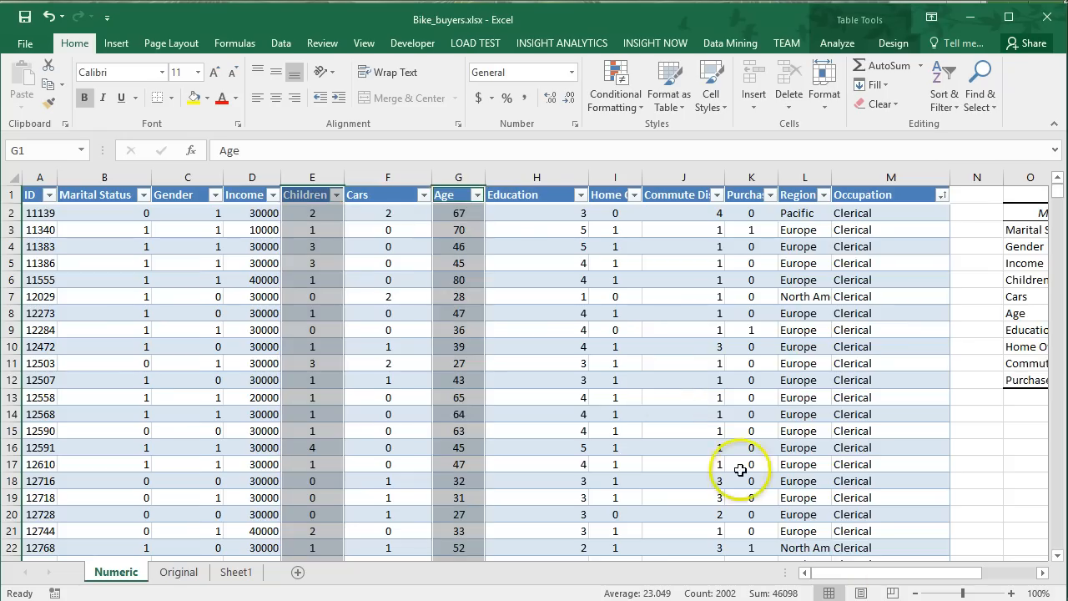
Check the correlation between Education and Purchased Bike in cell V12 of the matrix.
{"action": "left_click_drag", "start_coordinate": [845, 581], "coordinate": [937, 579]}
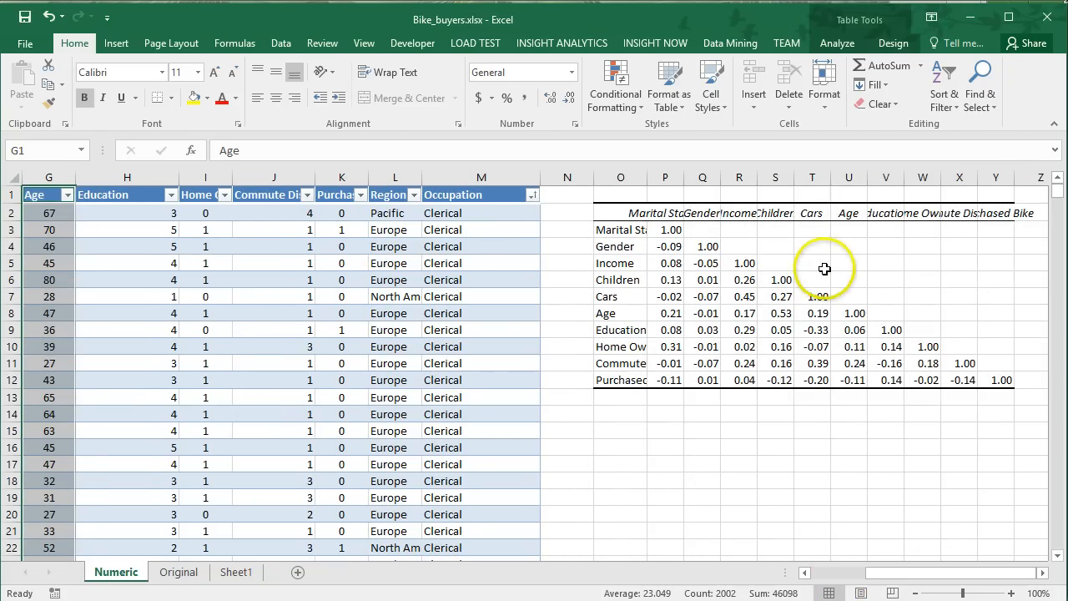
{"action": "left_click", "coordinate": [886, 380]}
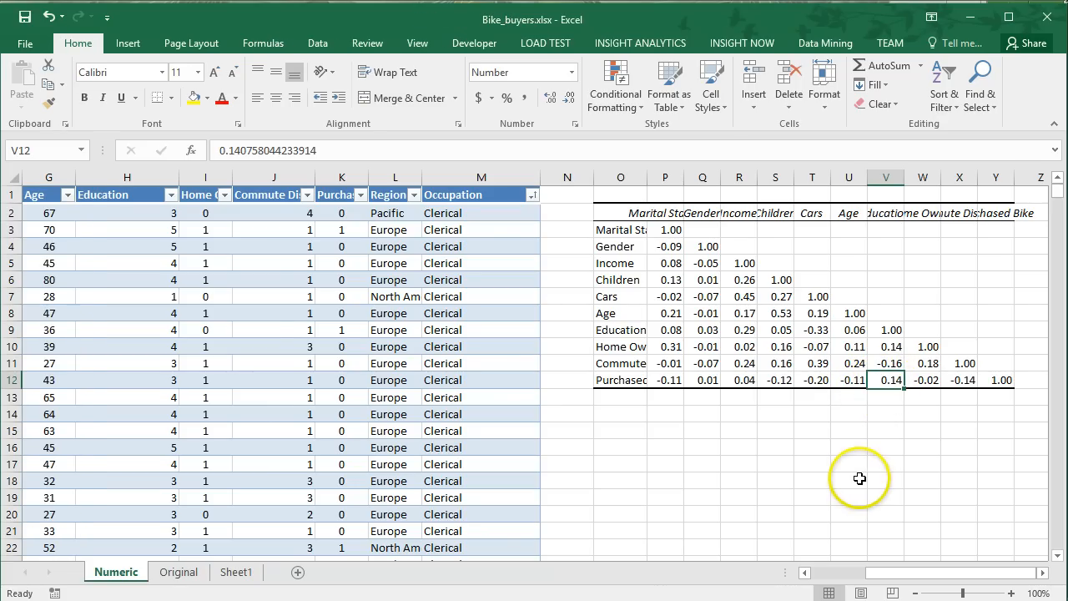
Compare the Commute Distance and Purchased Bike coefficient in X12 with the Education and Purchased Bike coefficient in V12.
{"action": "left_click", "coordinate": [966, 378], "text": "ctrl"}
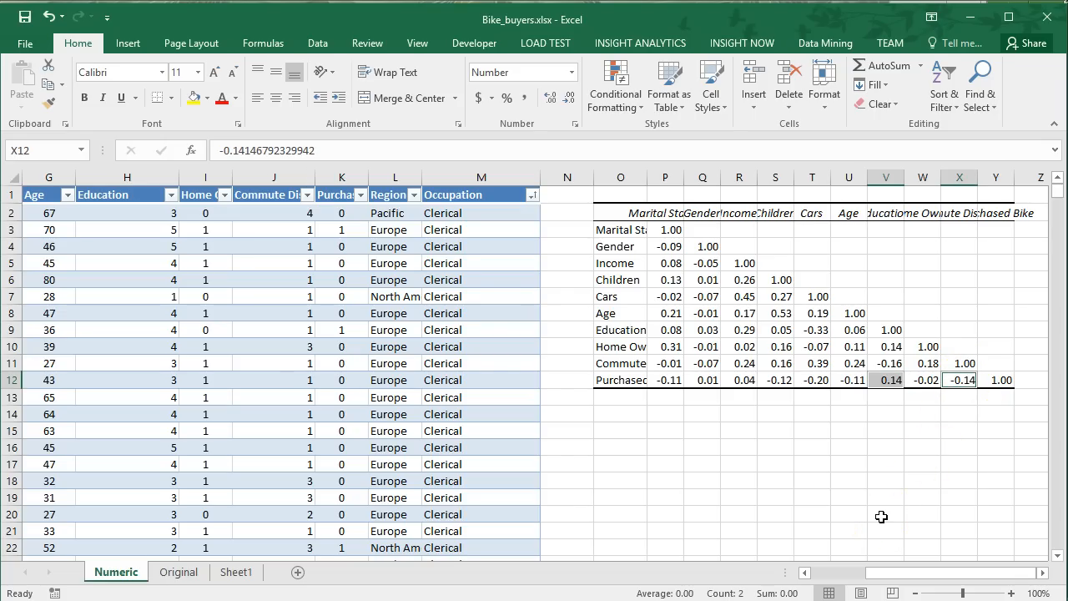
{"action": "left_click", "coordinate": [885, 364]}
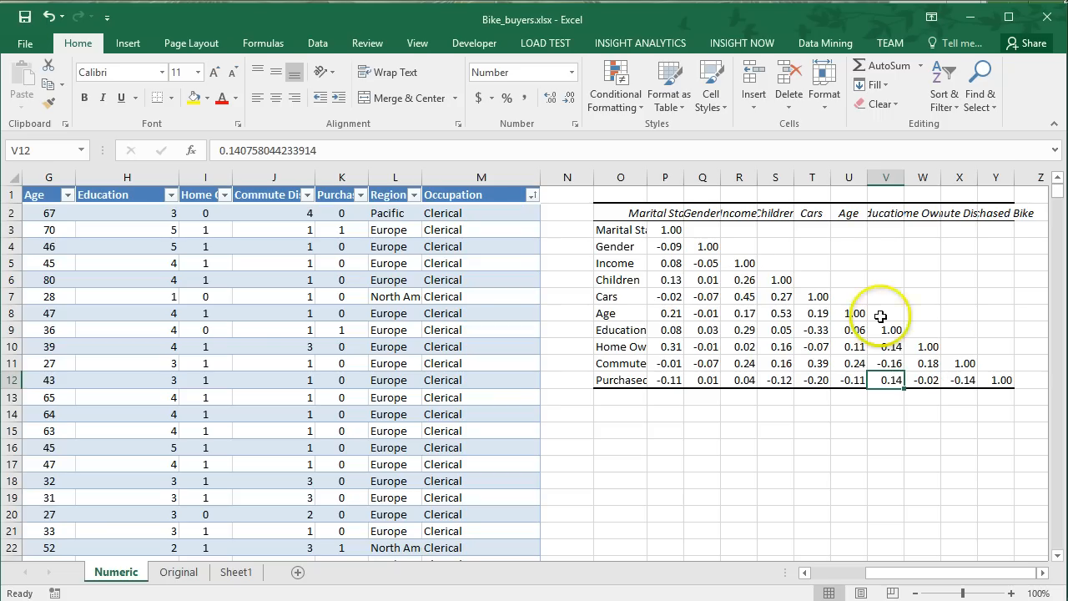
Enter the note "p-value < 0.05" in cell T14 below the correlation matrix.
{"action": "left_click", "coordinate": [811, 414]}
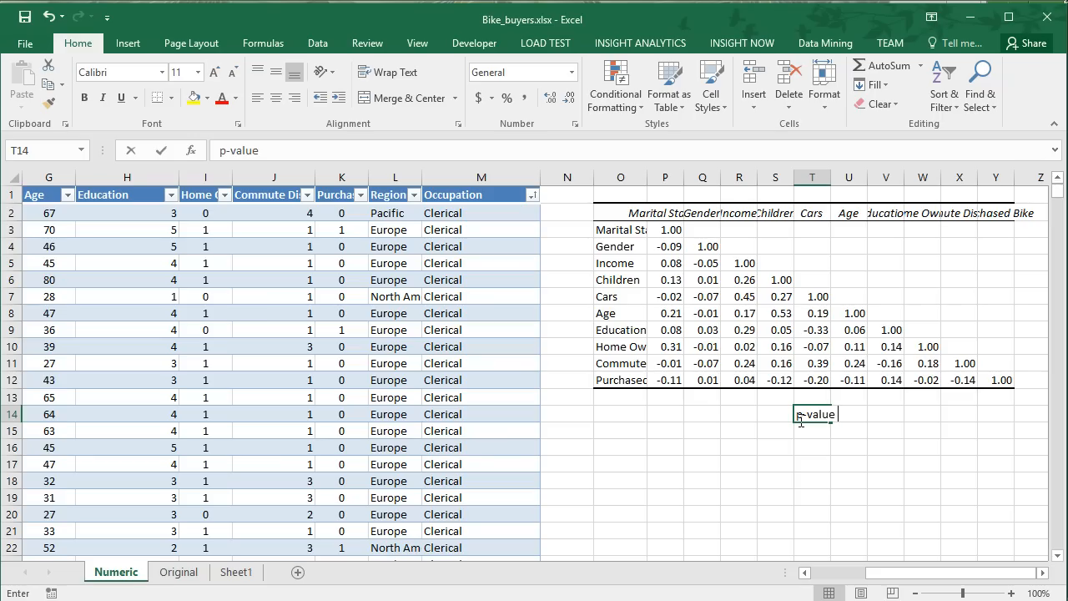
{"action": "type", "text": "p-value < 0"}
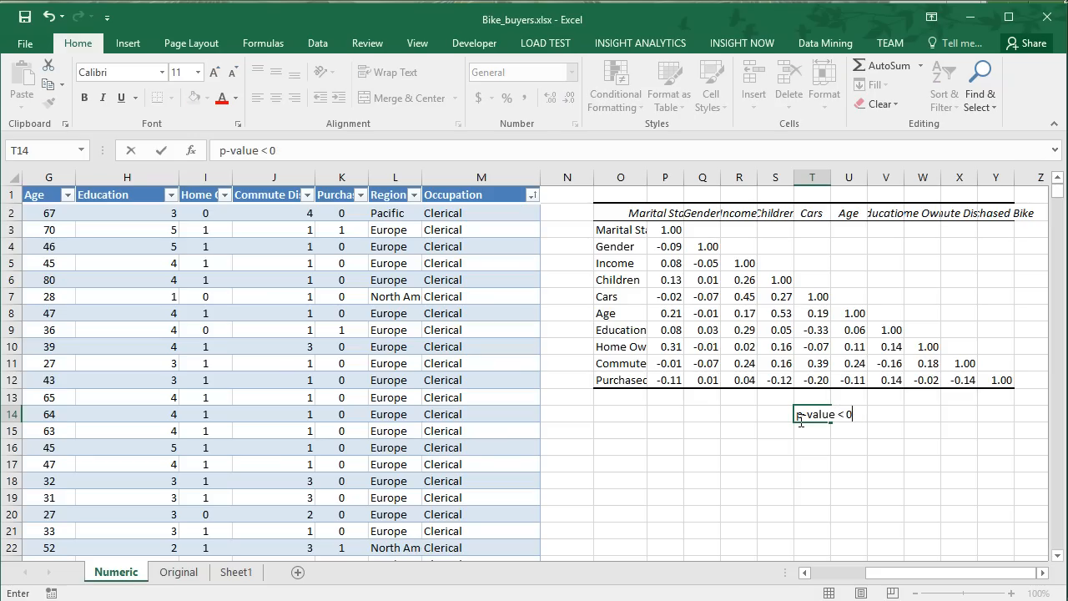
{"action": "type", "text": "9.05"}
{"action": "key", "text": "Return"}
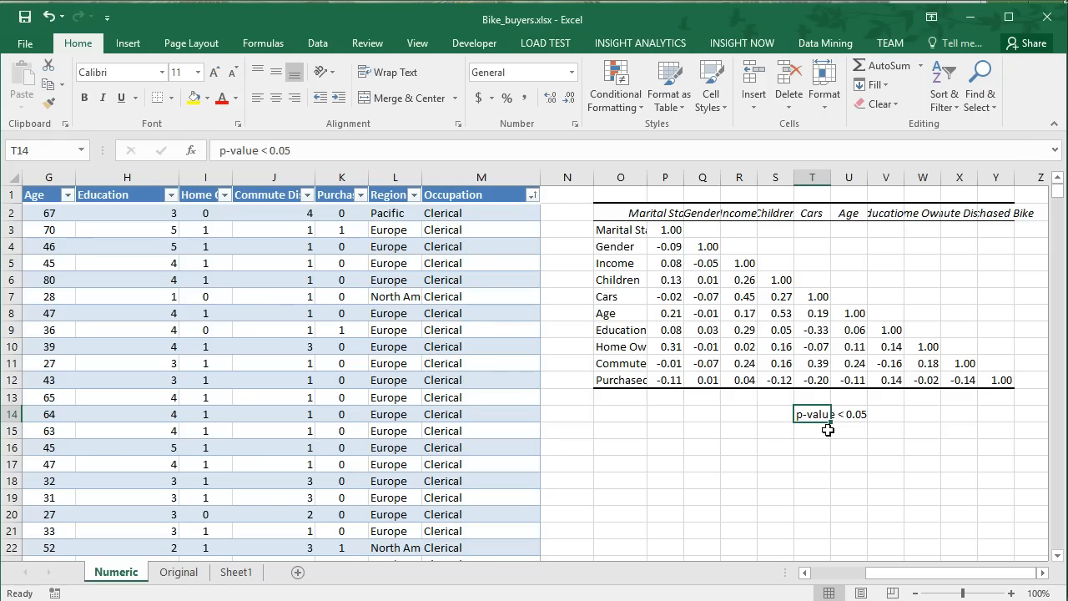
Check the Children and Age coefficient, and enter the correlation scale values -1, 0 and 1 in cells S17 to U17.
{"action": "left_click", "coordinate": [777, 312]}
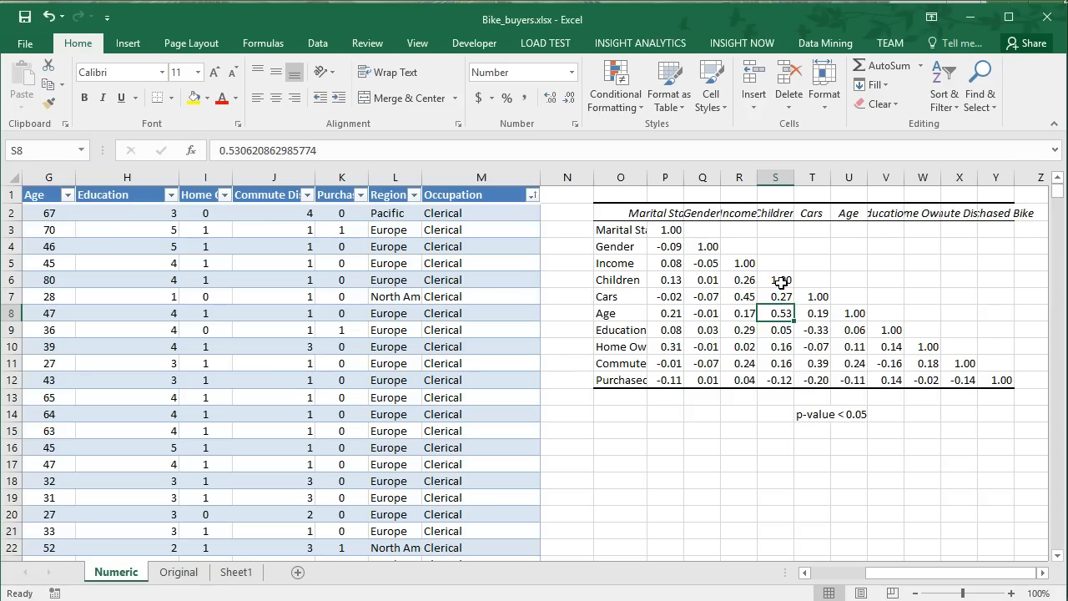
{"action": "left_click", "coordinate": [760, 469]}
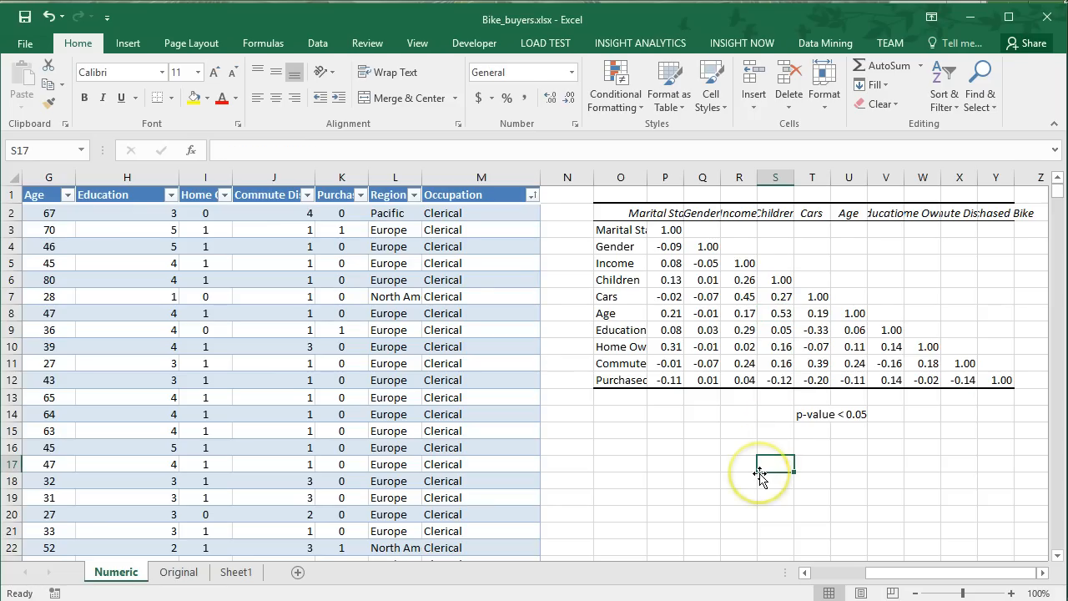
{"action": "type", "text": "-1"}
{"action": "key", "text": "Tab"}
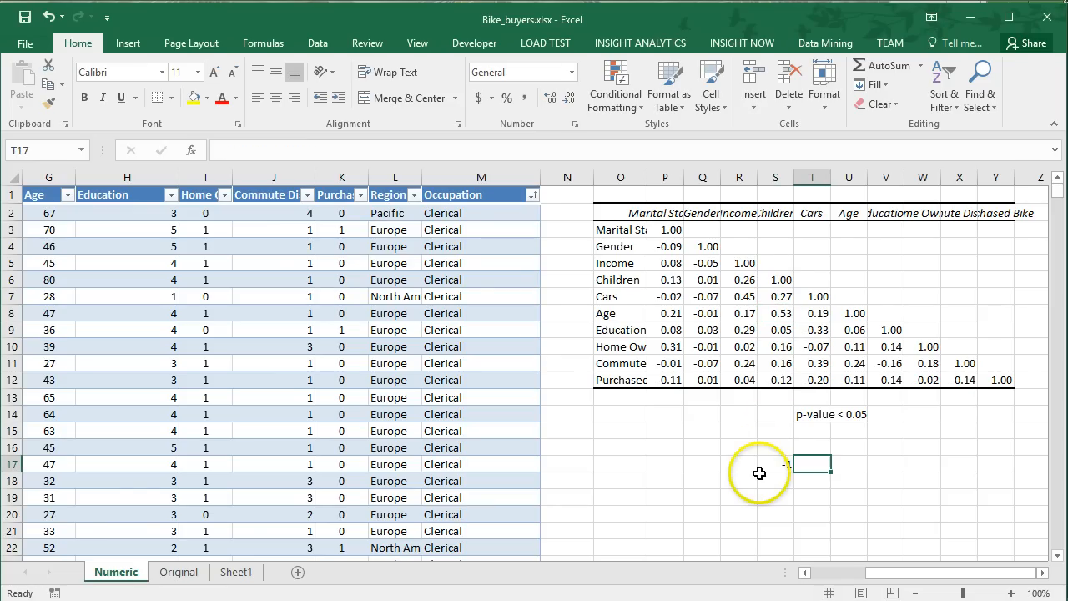
{"action": "type", "text": "0"}
{"action": "key", "text": "Tab"}
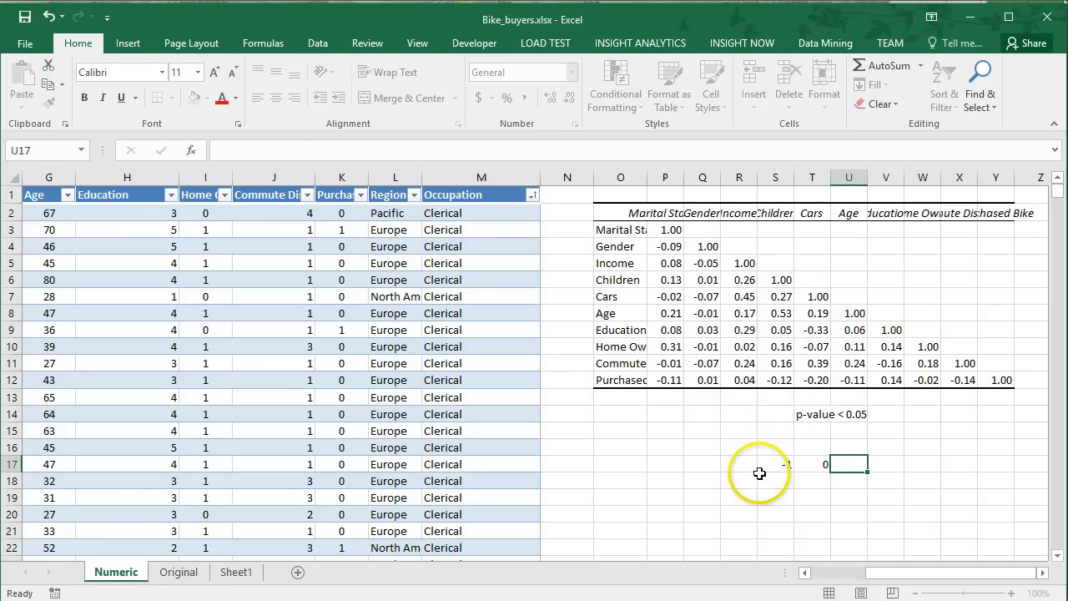
{"action": "left_click", "coordinate": [759, 473]}
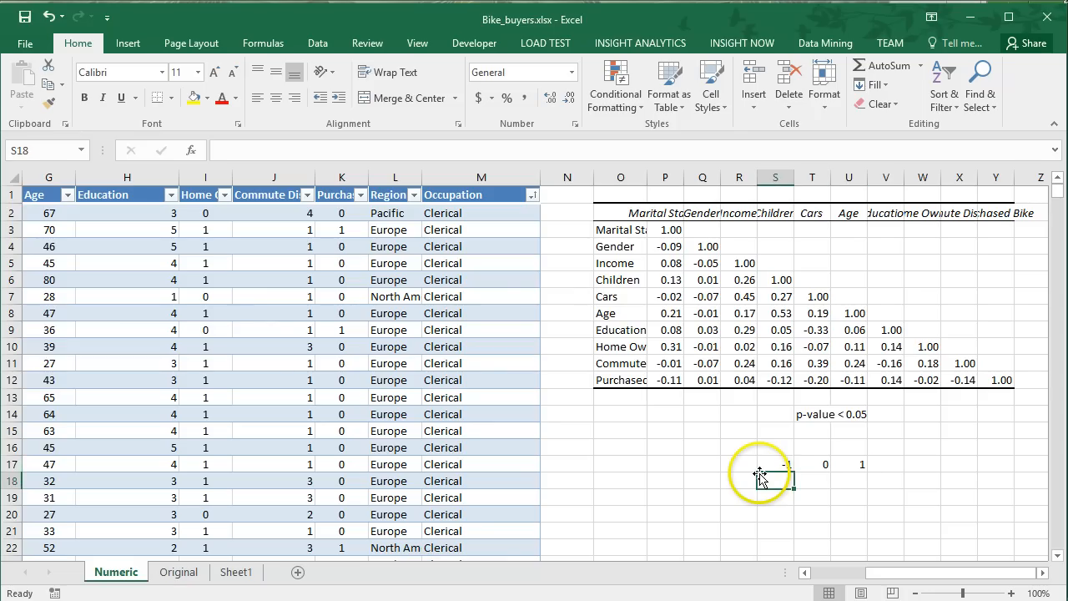
Review the correlation scale values in S17:U17 and clear them from the sheet.
{"action": "key", "text": "Up"}
{"action": "key", "text": "Right"}
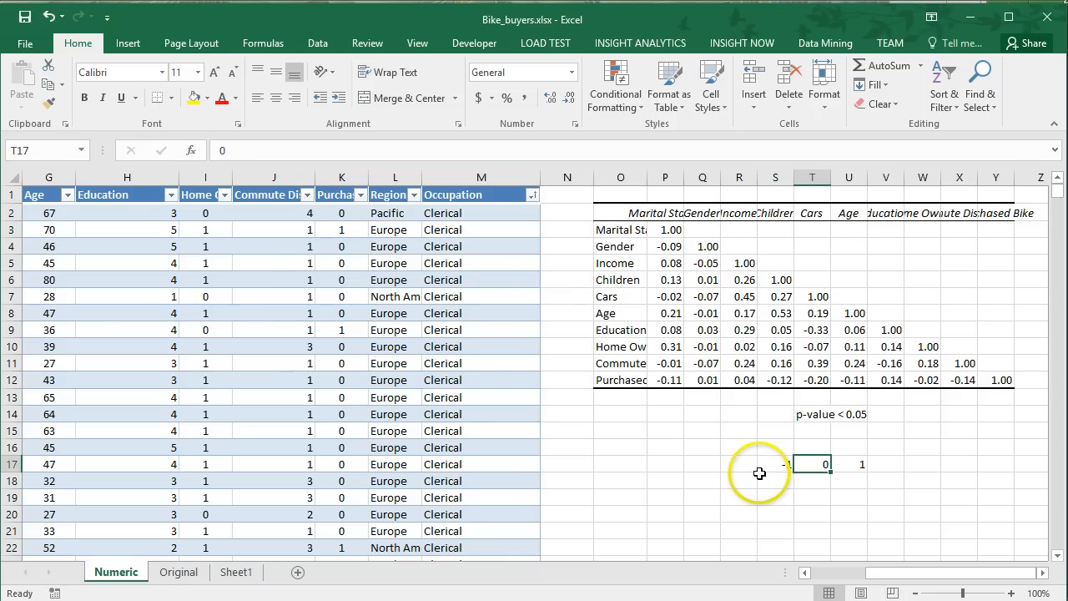
{"action": "key", "text": "Left"}
{"action": "left_click", "coordinate": [855, 460]}
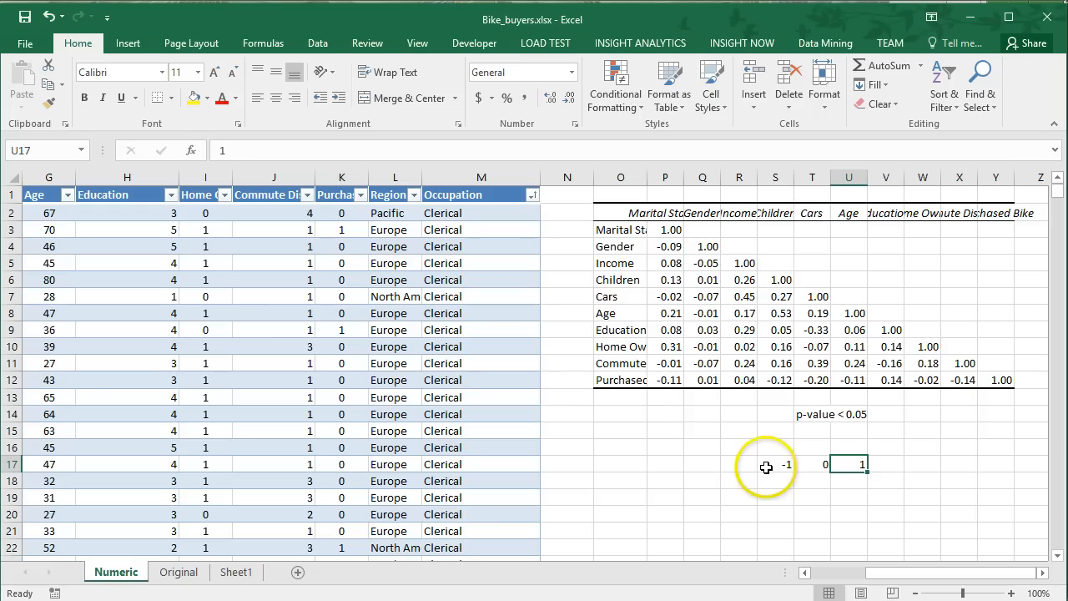
{"action": "left_click_drag", "start_coordinate": [786, 465], "coordinate": [845, 465]}
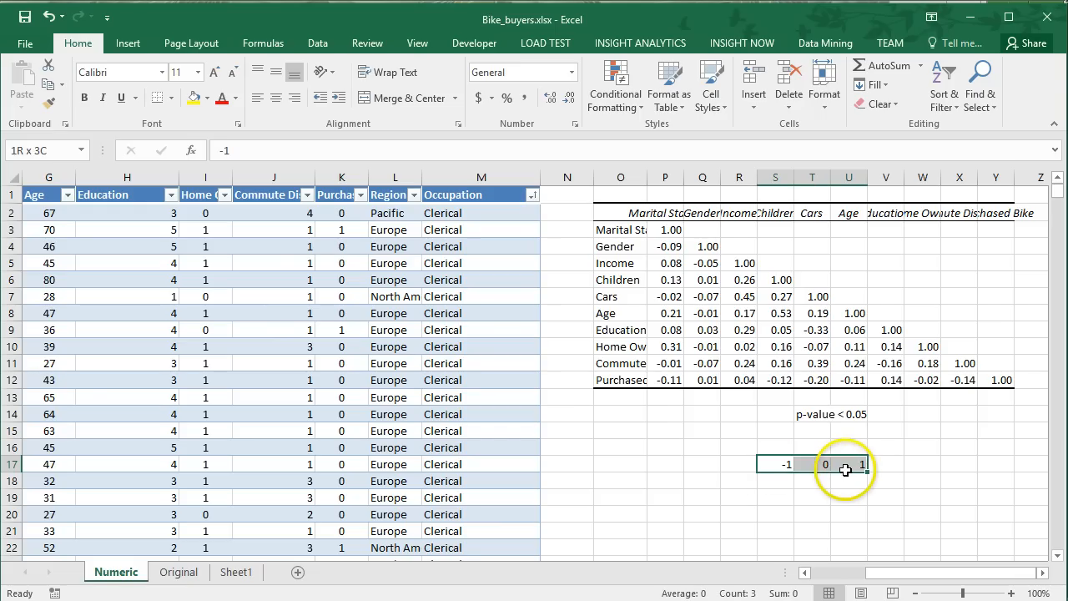
{"action": "key", "text": "Delete"}
{"action": "left_click", "coordinate": [702, 397]}
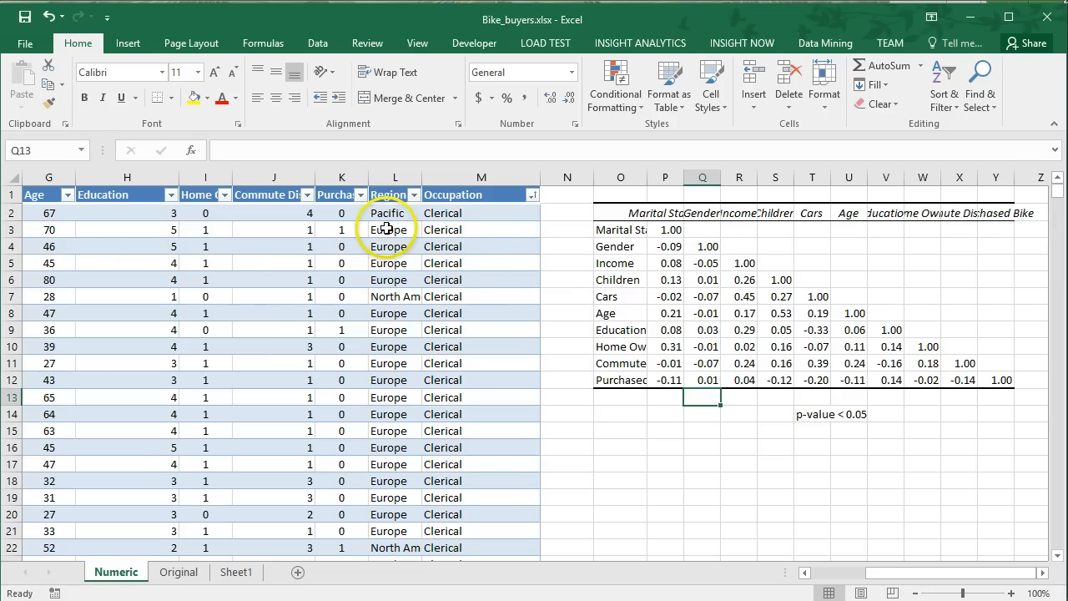
Review the text values in the Region and Occupation columns, and check the Purchased Bike coefficients for Age and Commute Distance.
{"action": "left_click_drag", "start_coordinate": [391, 229], "coordinate": [445, 334]}
{"action": "left_click", "coordinate": [438, 279]}
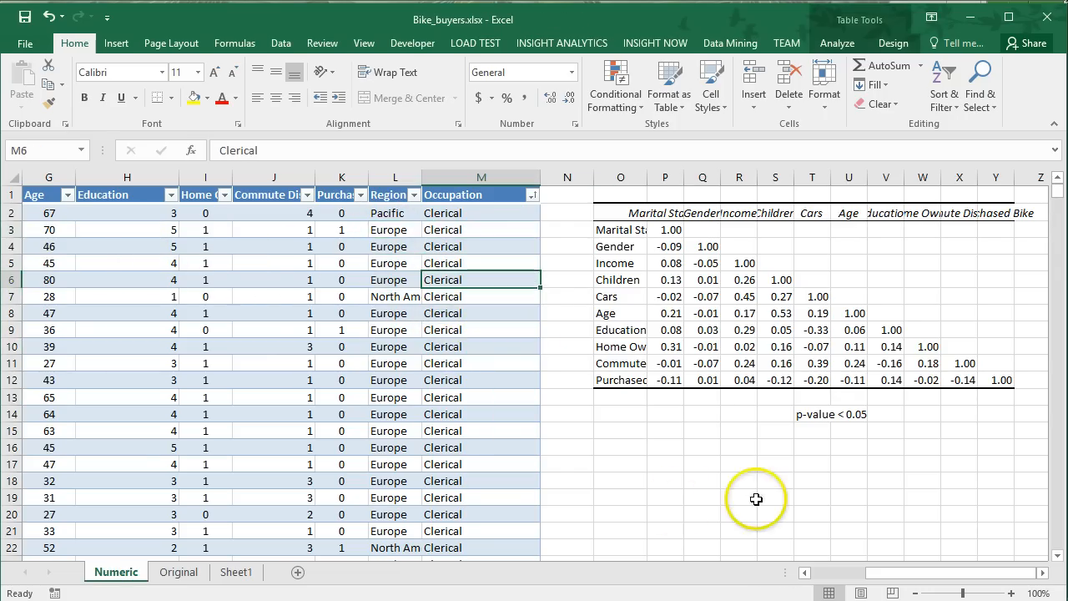
{"action": "left_click", "coordinate": [853, 382]}
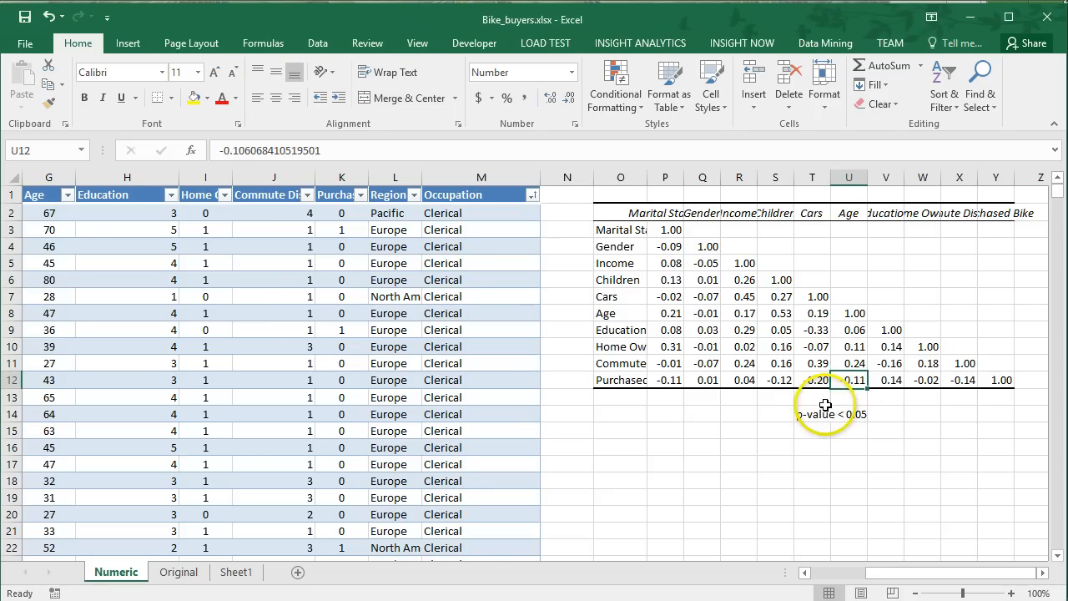
{"action": "left_click", "coordinate": [968, 381]}
Check the Education and Purchased Bike coefficient in V12 against its column heading and the p-value note in T14.
{"action": "left_click", "coordinate": [887, 380]}
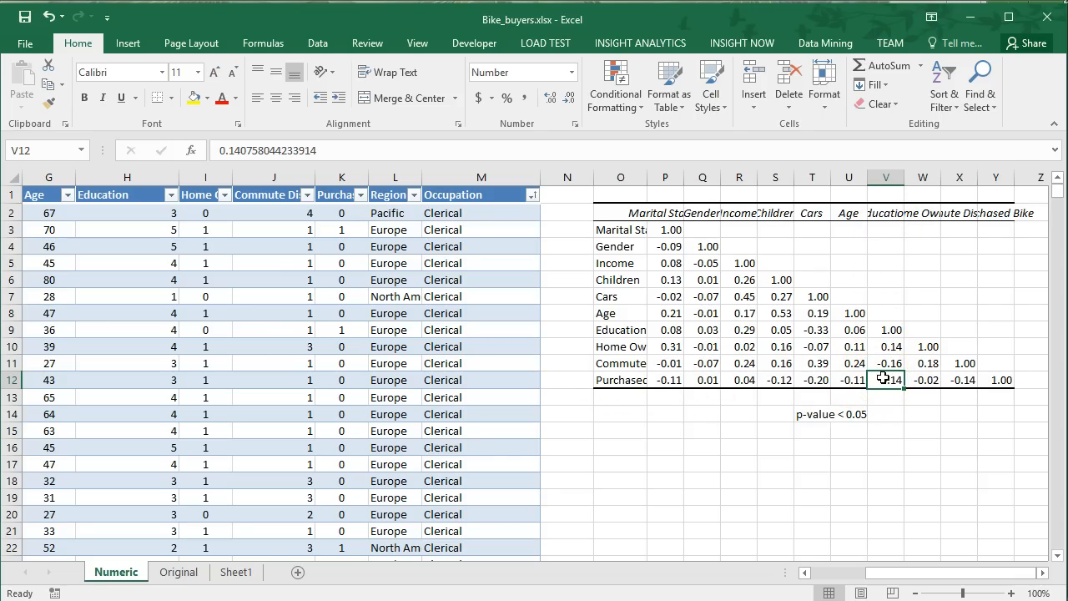
{"action": "left_click", "coordinate": [884, 214]}
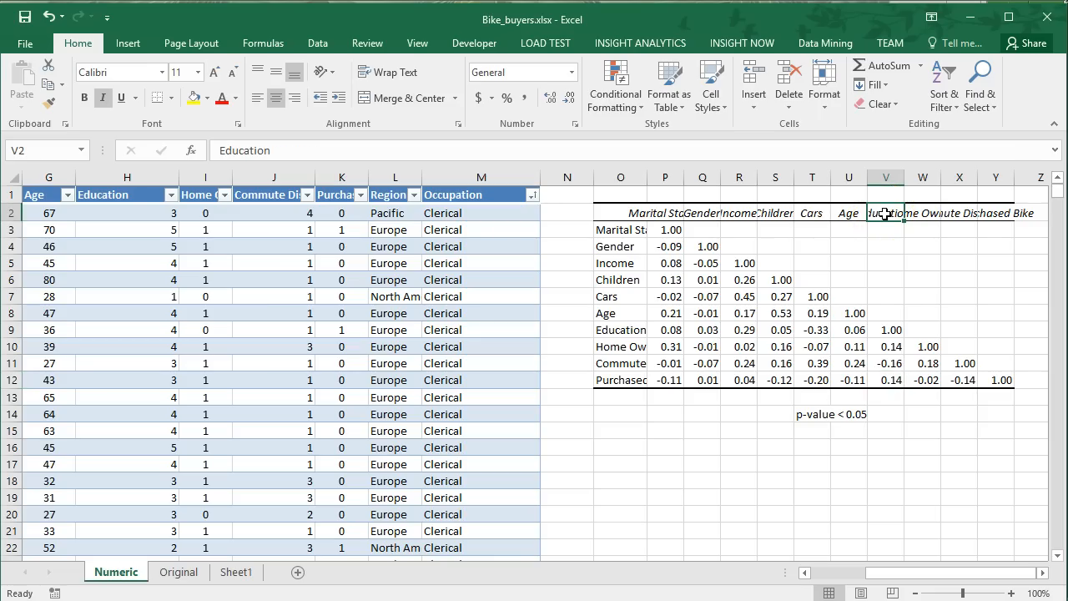
{"action": "left_click", "coordinate": [887, 385]}
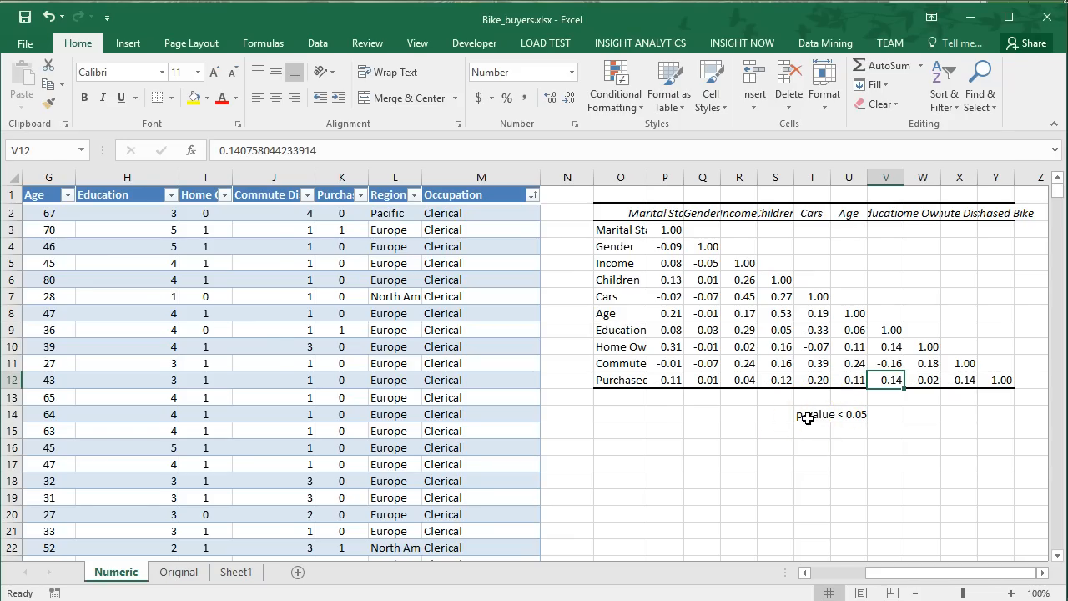
{"action": "left_click_drag", "start_coordinate": [809, 417], "coordinate": [848, 414]}
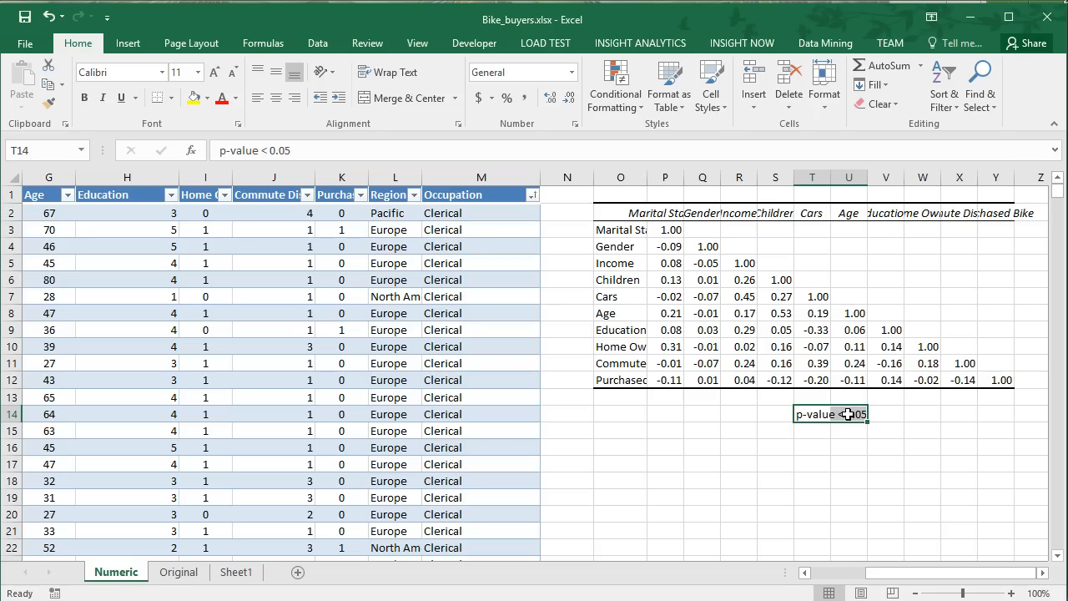